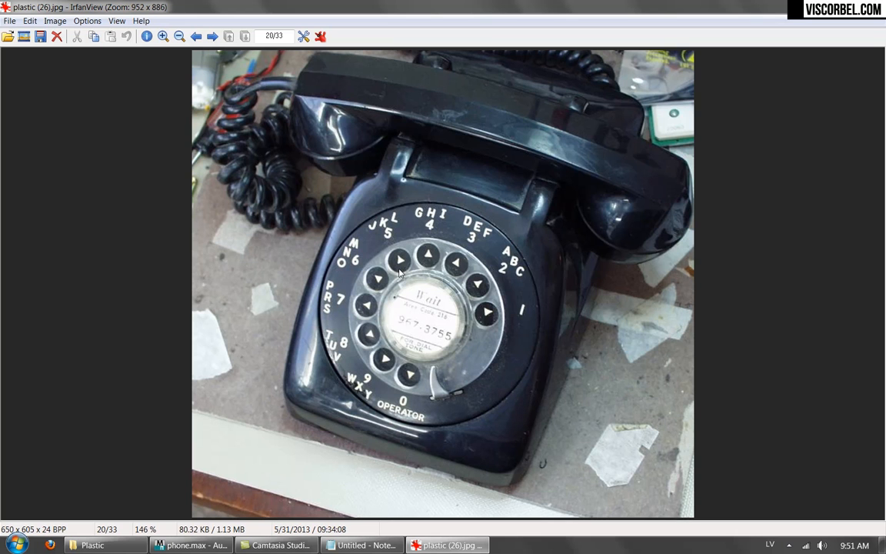
# Step: Zoom into the black rotary phone reference photo and examine its plastic surface from the handset to the base
pyautogui.click(162, 36)
pyautogui.click(162, 36)
pyautogui.moveTo(322, 349); pyautogui.dragTo(305, 264)
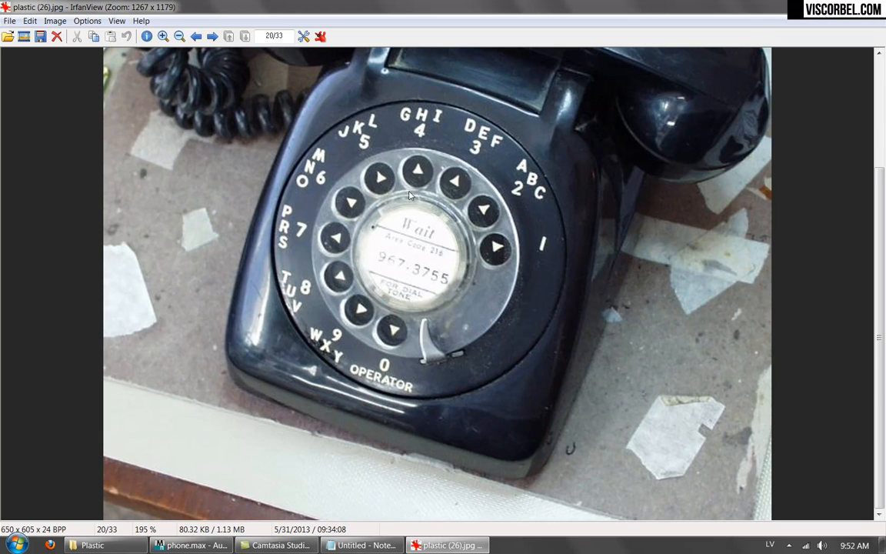
pyautogui.scroll(3, 400, 208)
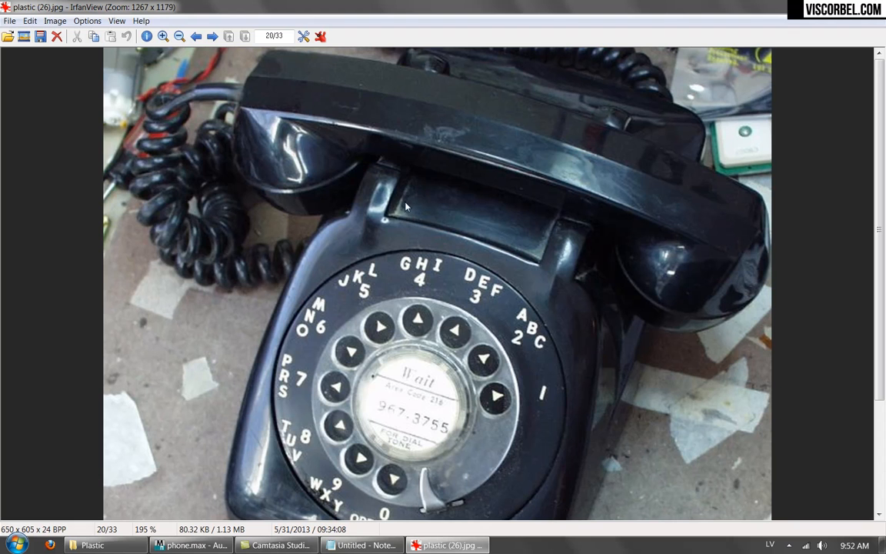
pyautogui.scroll(-3, 528, 208)
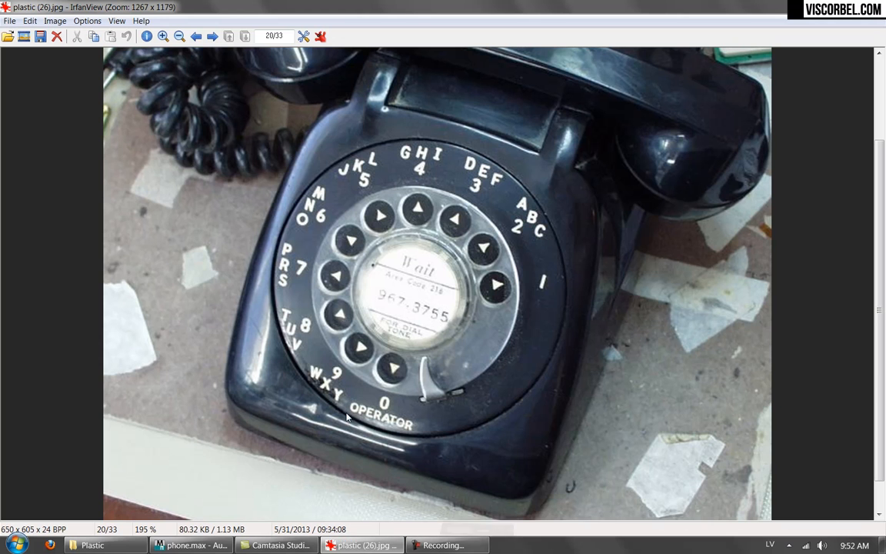
# Step: Switch to 3ds Max and clear all existing nodes from the Slate Material Editor view
pyautogui.click(191, 544)
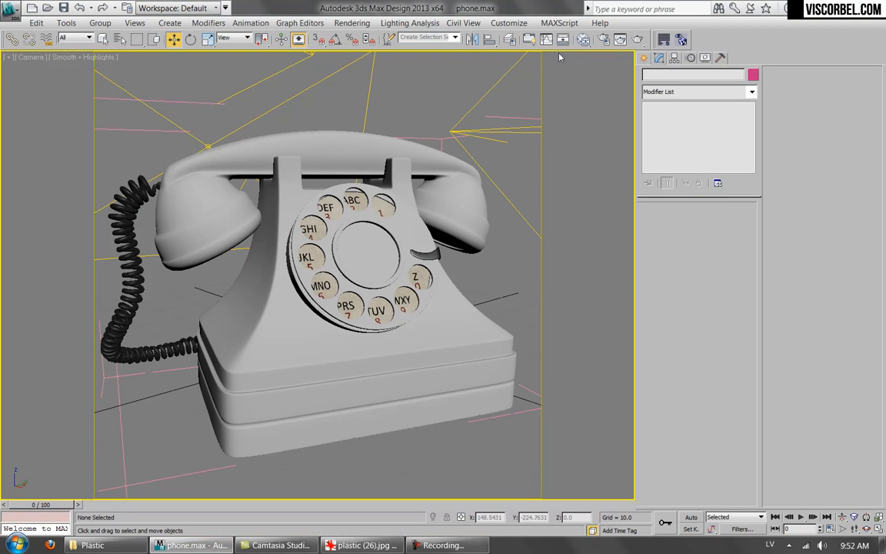
pyautogui.click(584, 40)
pyautogui.moveTo(427, 257); pyautogui.dragTo(307, 387)
pyautogui.press('Delete')
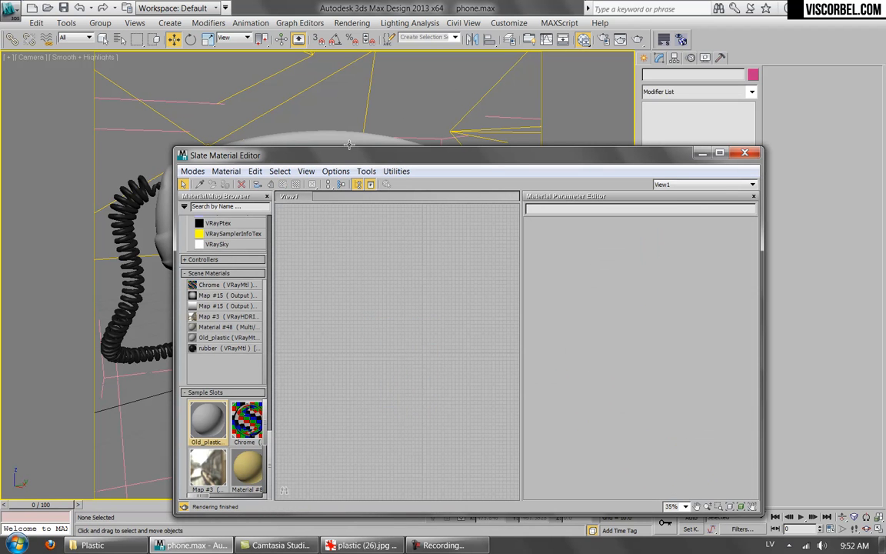
# Step: Place the Old_plastic material as an instance in the material editor's node view
pyautogui.moveTo(346, 159); pyautogui.dragTo(570, 121)
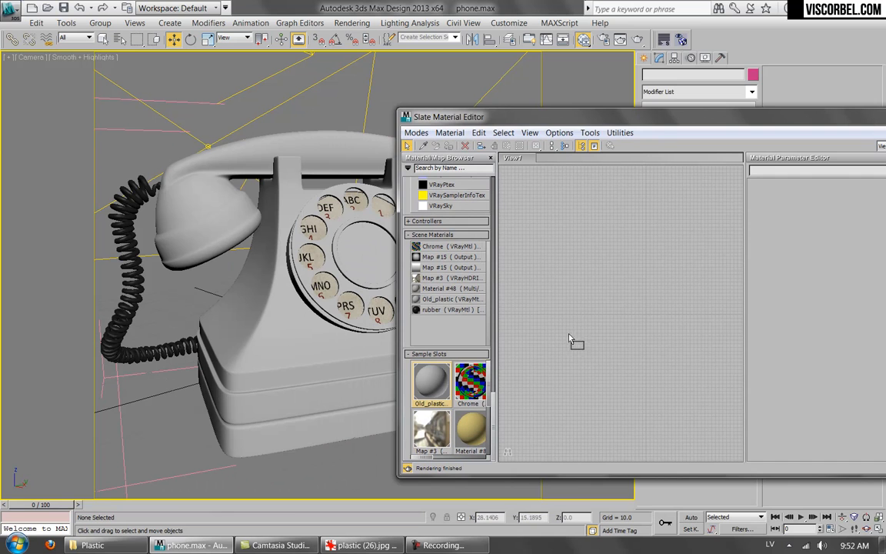
pyautogui.moveTo(683, 244); pyautogui.dragTo(681, 242)
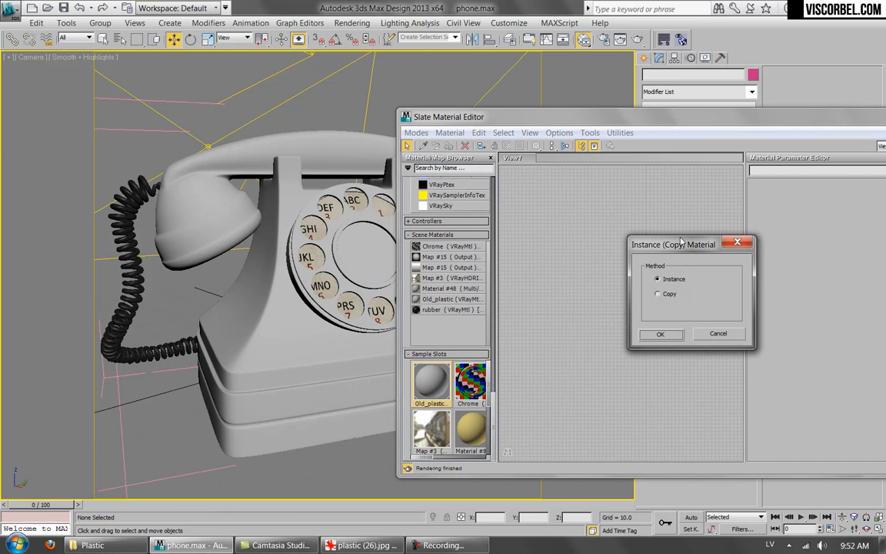
pyautogui.click(673, 338)
pyautogui.moveTo(627, 229); pyautogui.dragTo(531, 283, button='middle')
pyautogui.scroll(5, 603, 313)
pyautogui.scroll(3, 603, 314)
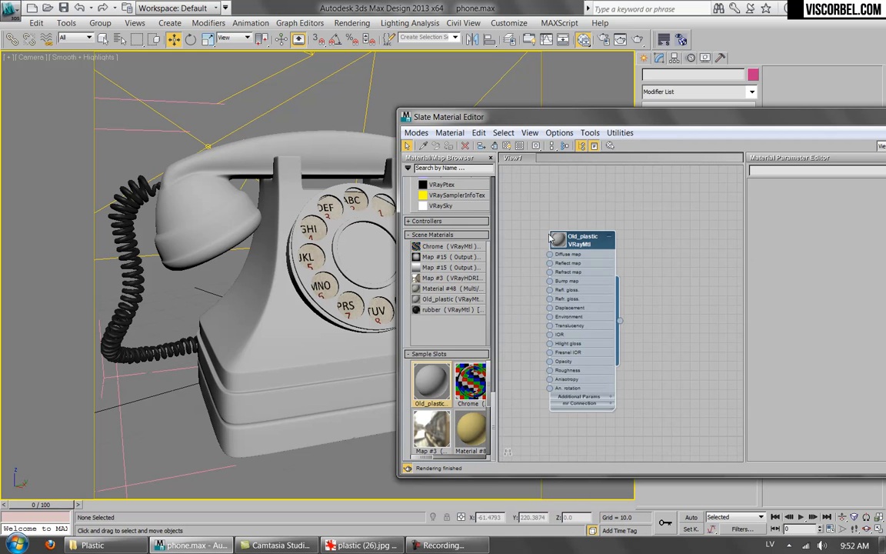
pyautogui.moveTo(560, 252); pyautogui.dragTo(611, 253, button='middle')
pyautogui.moveTo(640, 241); pyautogui.dragTo(651, 222)
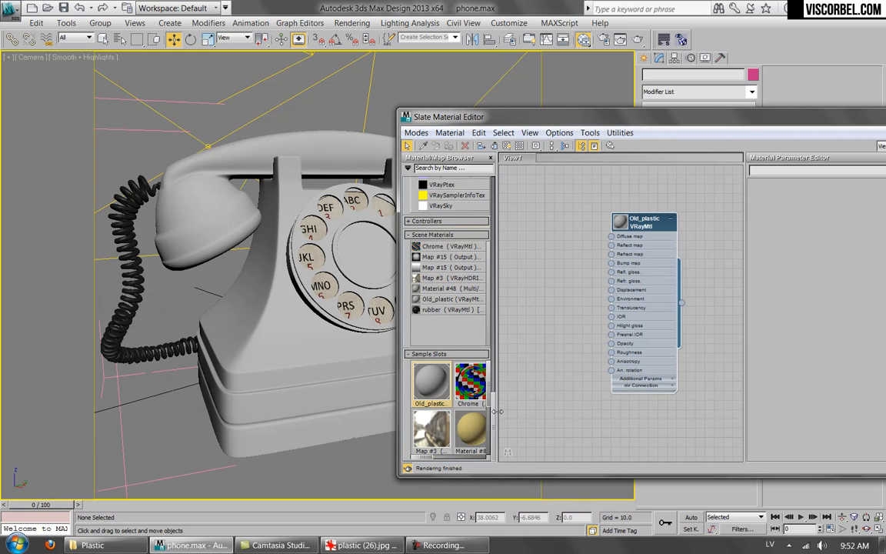
# Step: Enlarge the Old_plastic node's preview and display the material's parameters
pyautogui.doubleClick(625, 221)
pyautogui.moveTo(683, 250); pyautogui.dragTo(648, 203, button='middle')
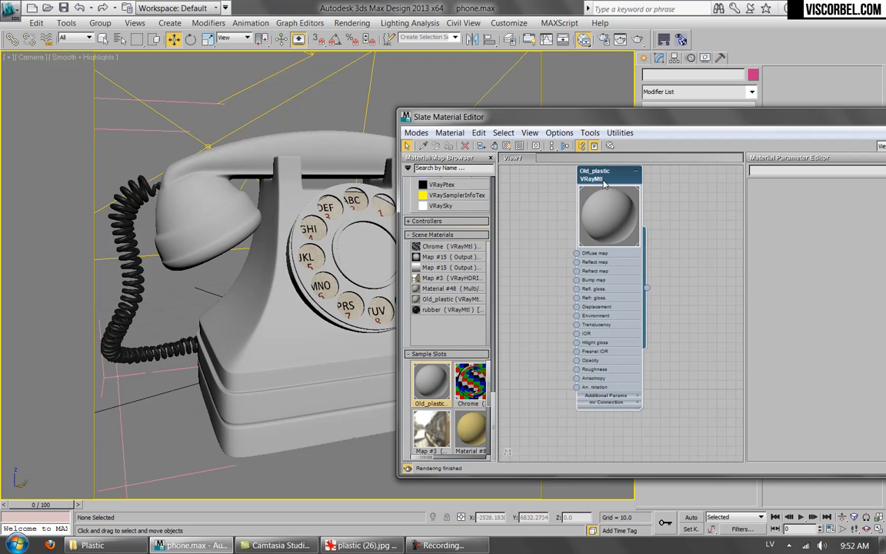
pyautogui.doubleClick(609, 183)
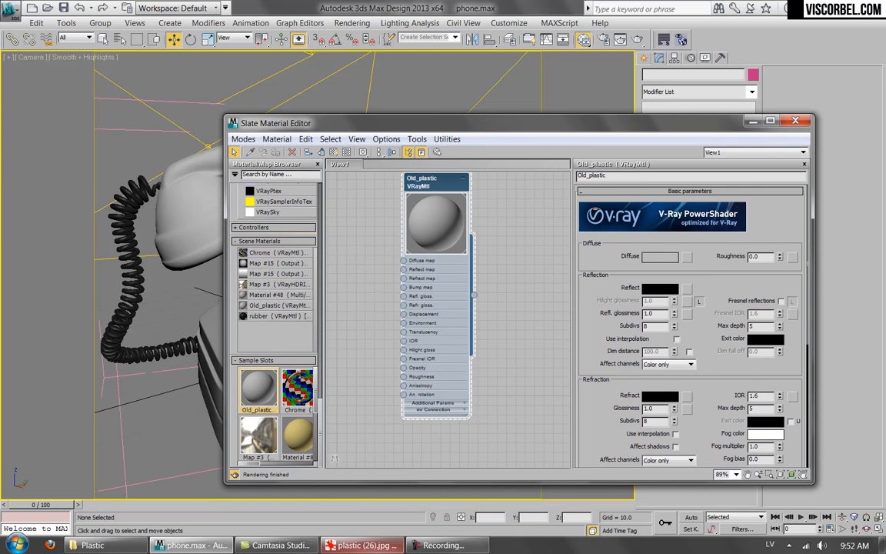
# Step: Switch to the phone reference photo in IrfanView to review its plastic colour, and return to 3ds Max
pyautogui.click(362, 544)
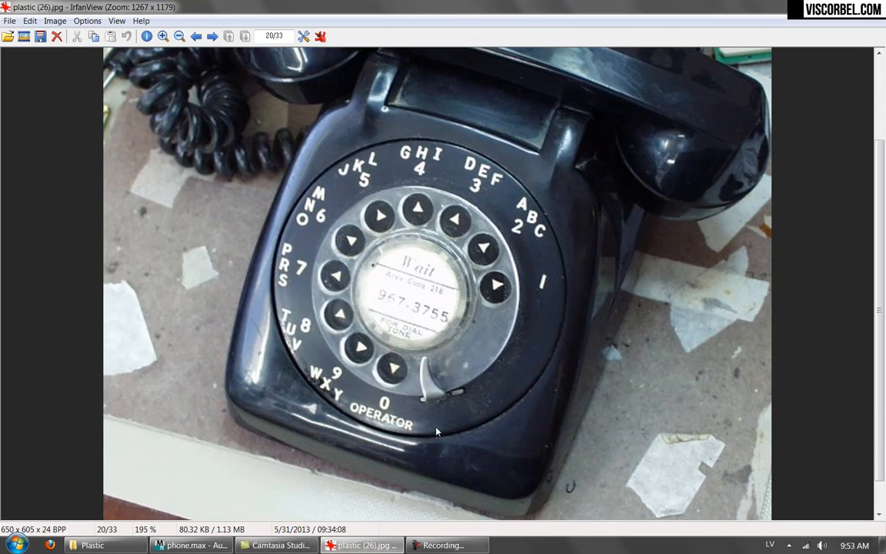
pyautogui.moveTo(566, 117); pyautogui.dragTo(555, 204)
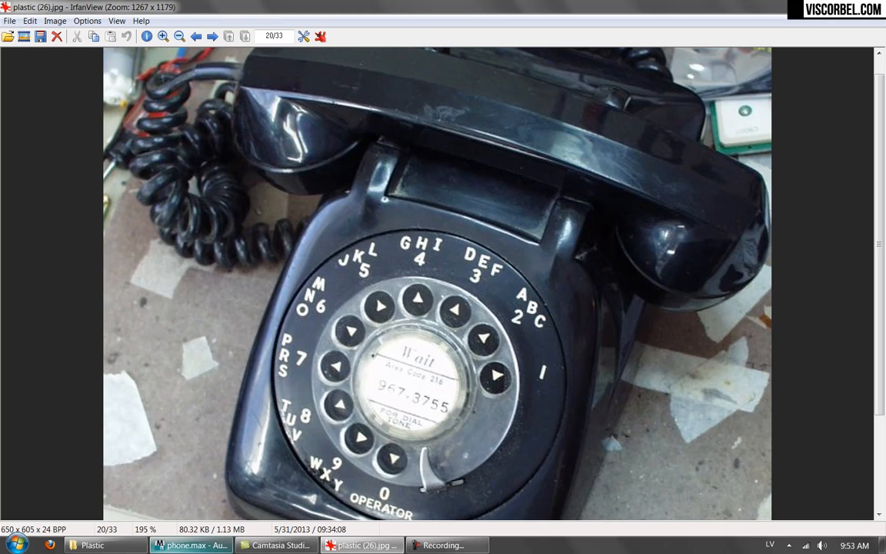
pyautogui.click(191, 545)
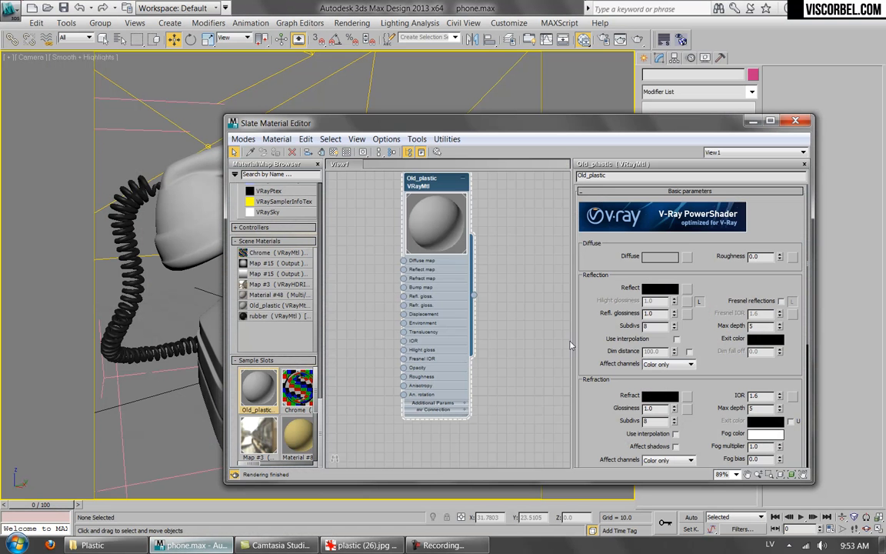
# Step: Assign a Noise map to the Diffuse slot of Old_plastic and open the map's parameters
pyautogui.click(686, 256)
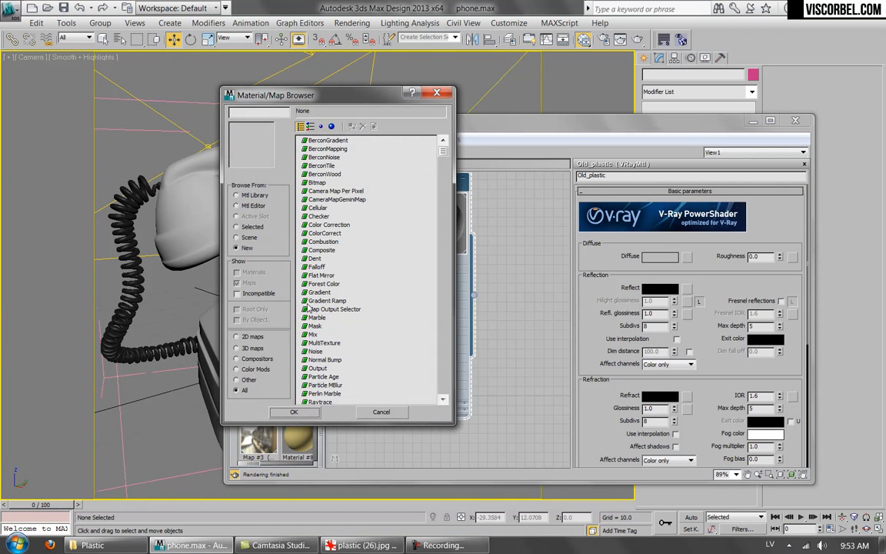
pyautogui.doubleClick(314, 351)
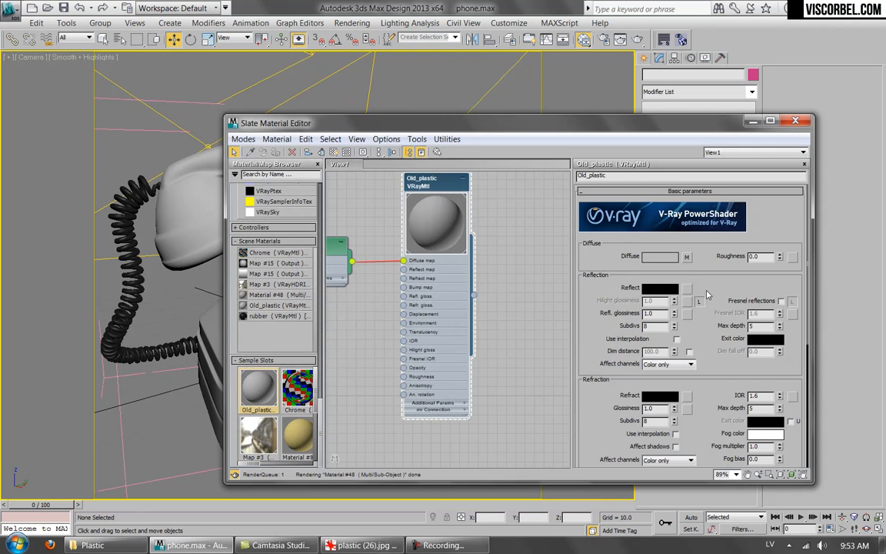
pyautogui.click(689, 257)
# Step: Show the Noise map in the viewport on Material #48 (Multi/Sub-Object)
pyautogui.moveTo(374, 235); pyautogui.dragTo(485, 287, button='middle')
pyautogui.rightClick(394, 299)
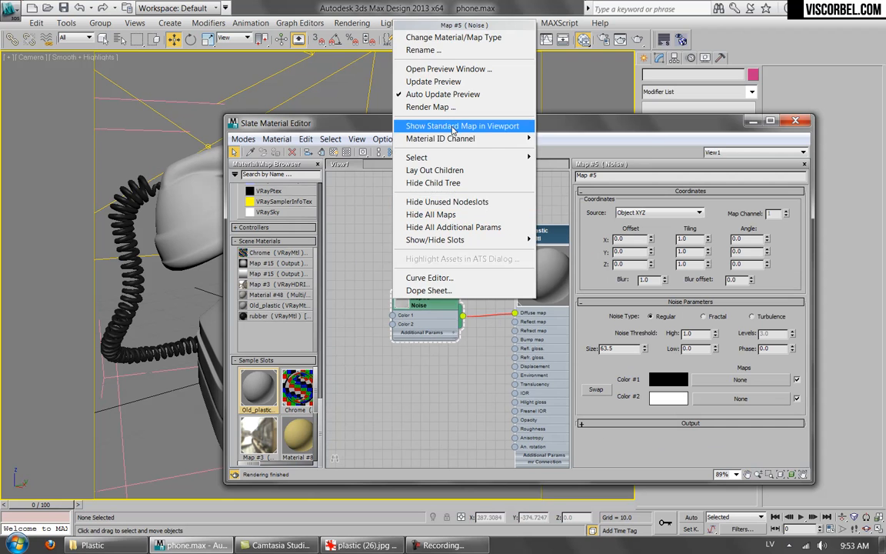
pyautogui.click(431, 125)
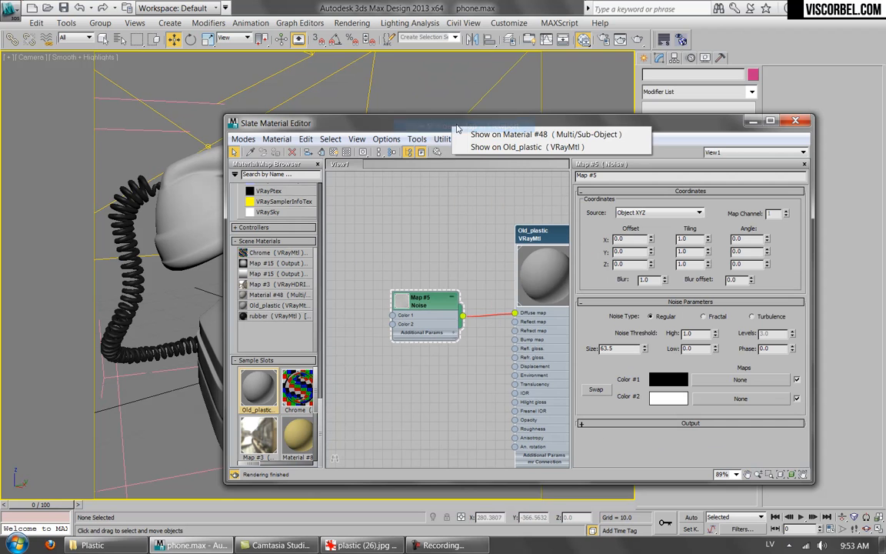
pyautogui.click(513, 136)
# Step: Set the Noise map's size to 10.0 and its noise type to Fractal
pyautogui.moveTo(490, 122); pyautogui.dragTo(451, 84)
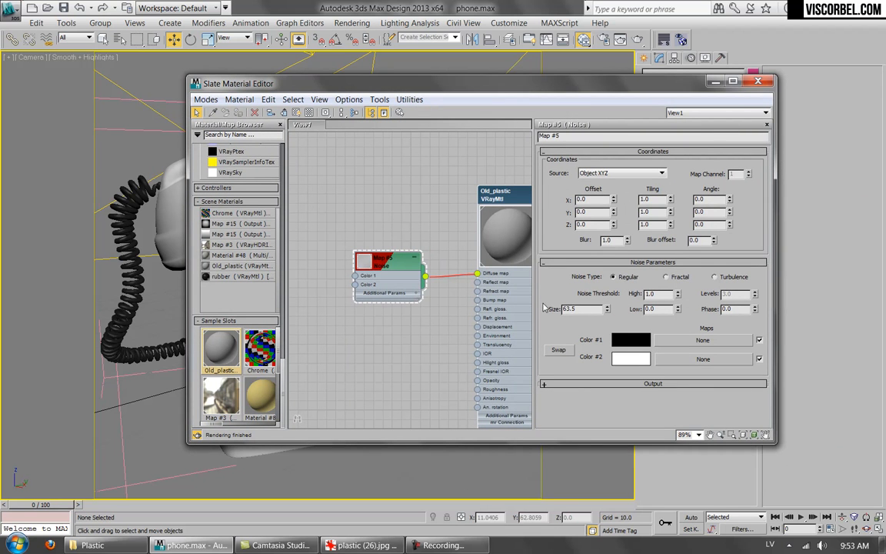
pyautogui.press('Return')
pyautogui.moveTo(410, 90); pyautogui.dragTo(506, 142)
pyautogui.click(785, 341)
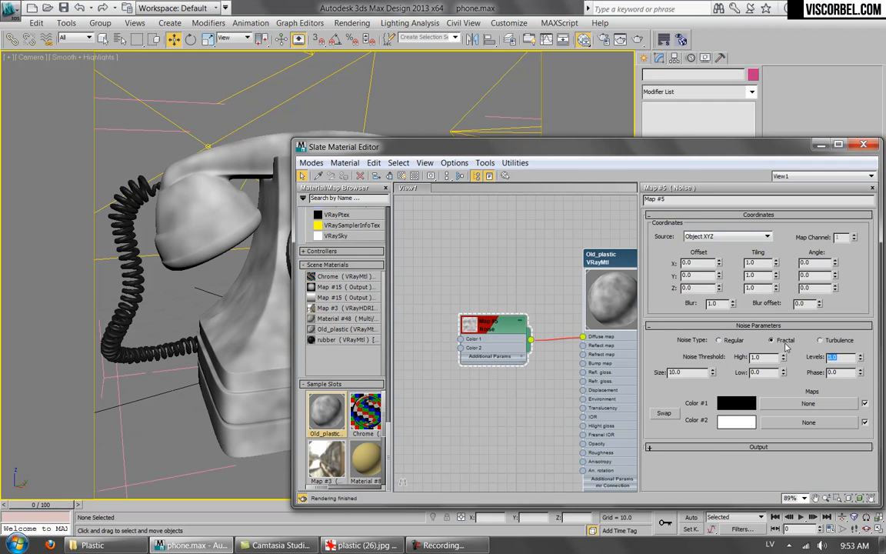
# Step: Set the Noise map's Color 1 to a value of 1 and Color 2 to a value of 2
pyautogui.click(725, 407)
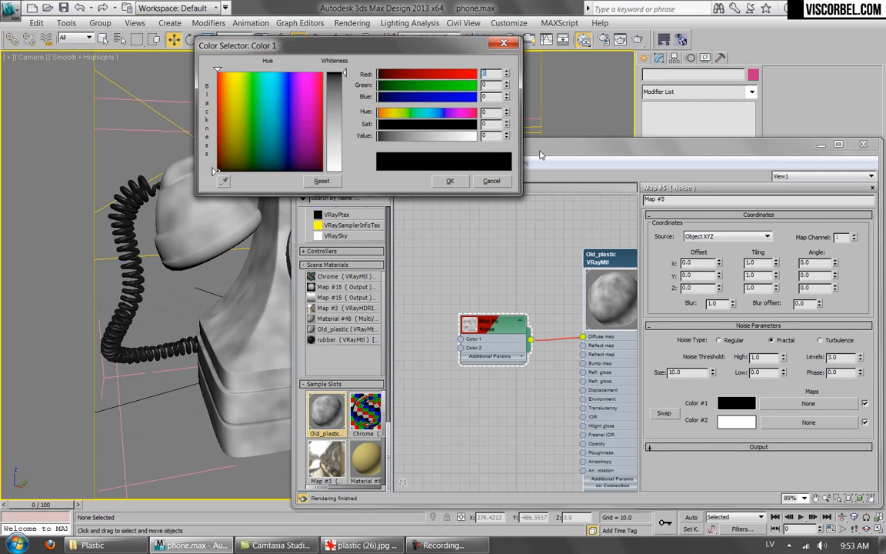
pyautogui.click(507, 134)
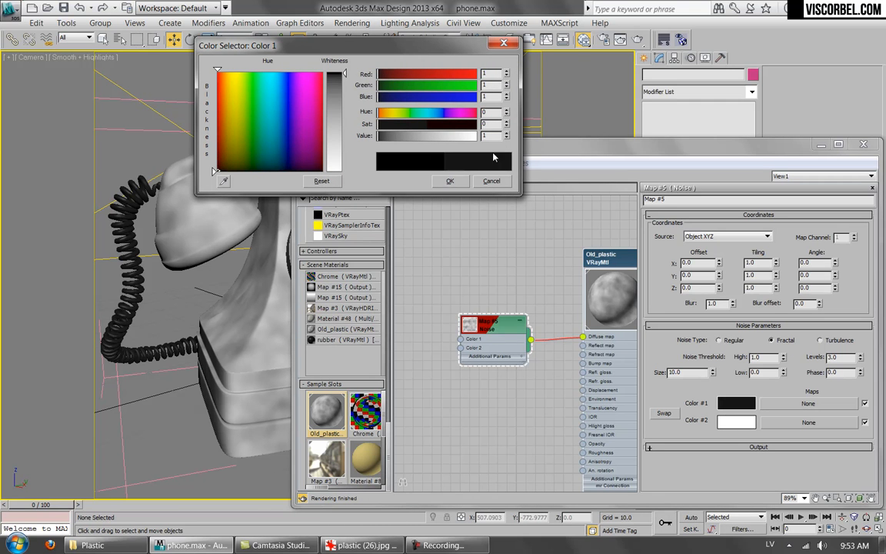
pyautogui.click(451, 181)
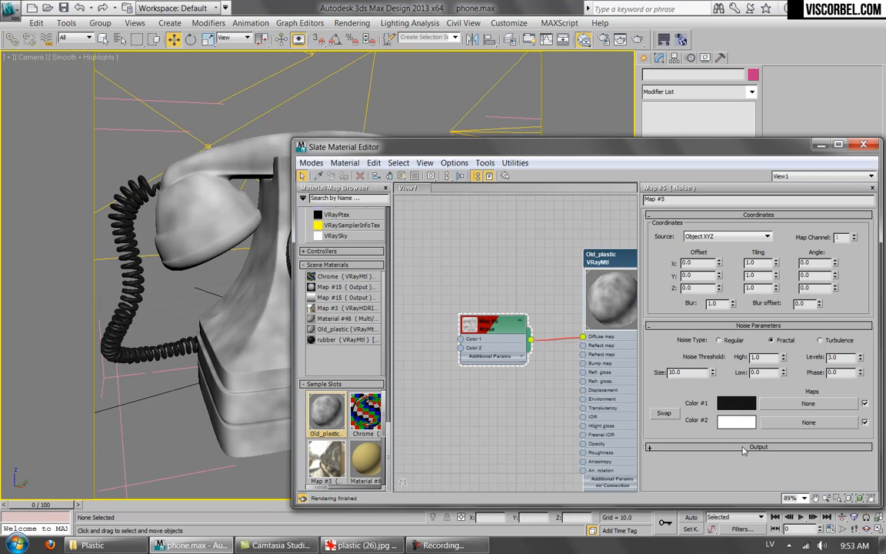
pyautogui.click(737, 422)
pyautogui.doubleClick(497, 135)
pyautogui.write('2')
pyautogui.press('Return')
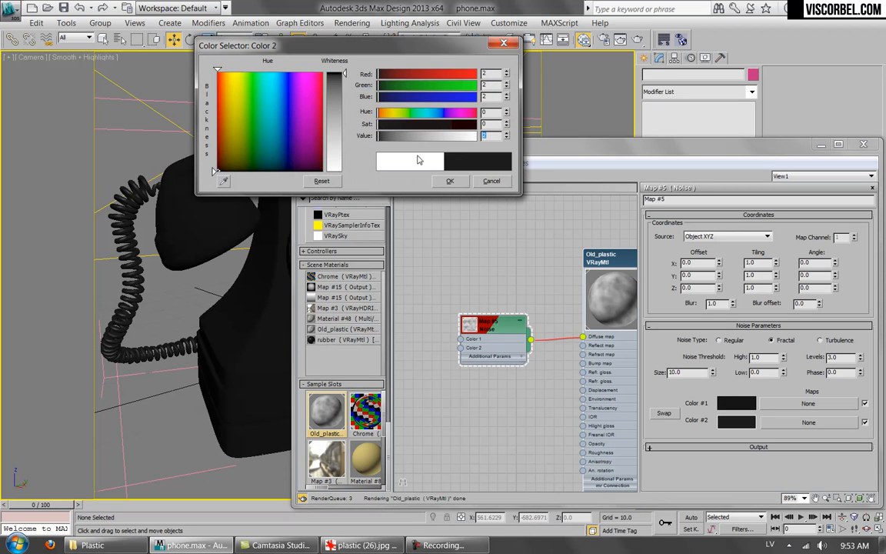
pyautogui.click(450, 181)
# Step: Display the Old_plastic parameters, then test-render the phone and inspect the dark diffuse noise up close
pyautogui.moveTo(473, 145); pyautogui.dragTo(348, 139)
pyautogui.doubleClick(494, 249)
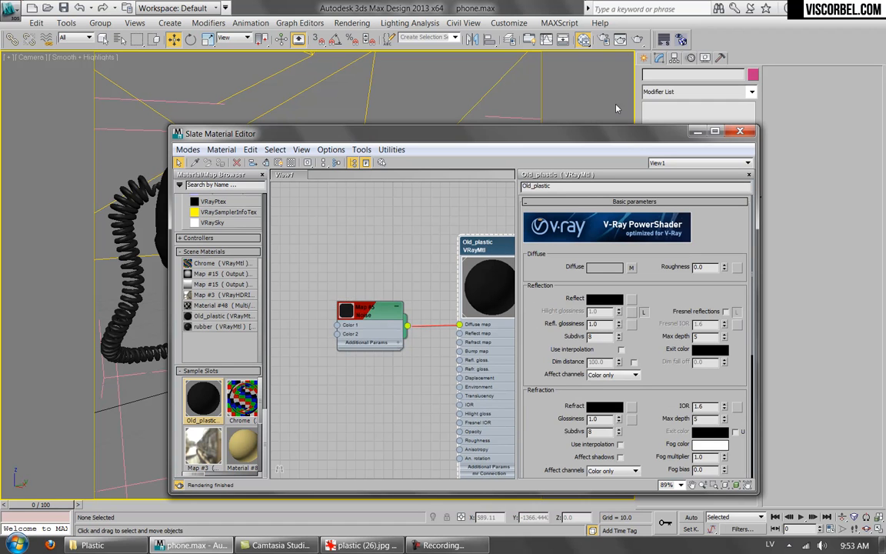
pyautogui.click(637, 39)
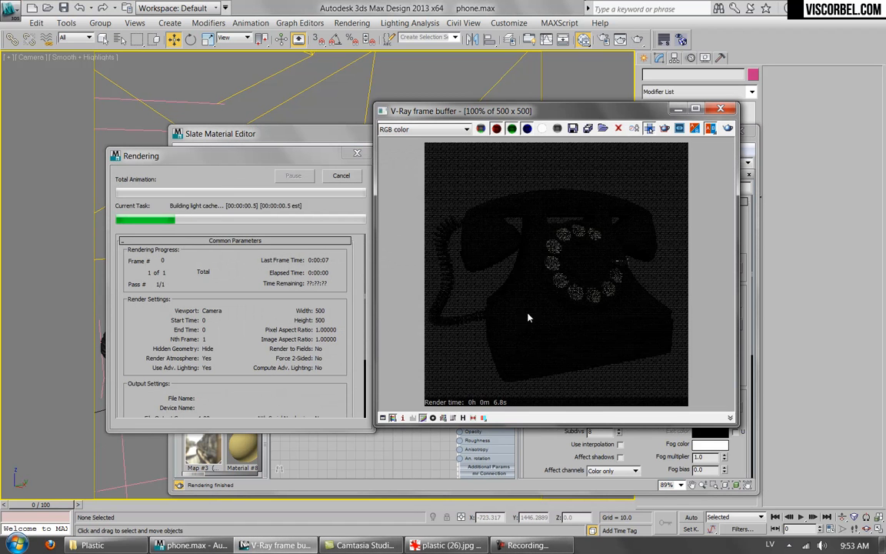
pyautogui.scroll(1, 519, 265)
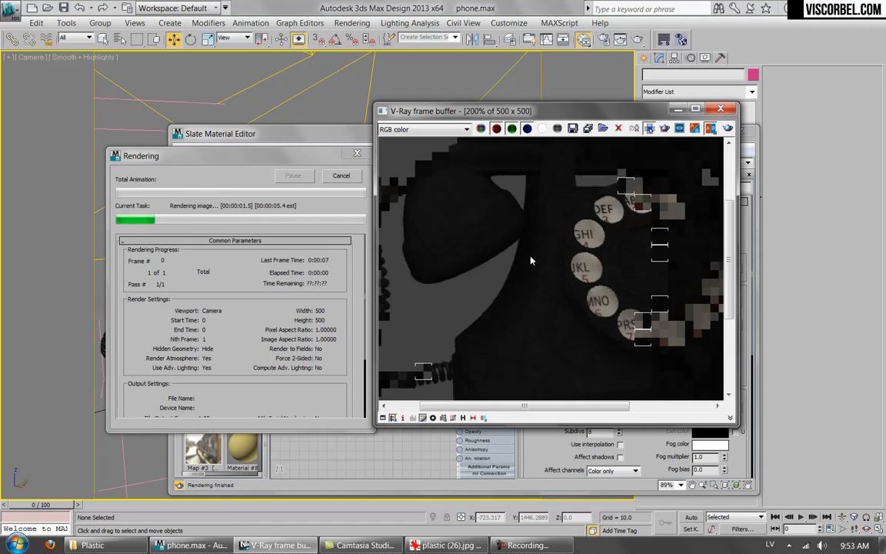
pyautogui.moveTo(517, 225); pyautogui.dragTo(515, 273, button='middle')
pyautogui.scroll(-1, 567, 324)
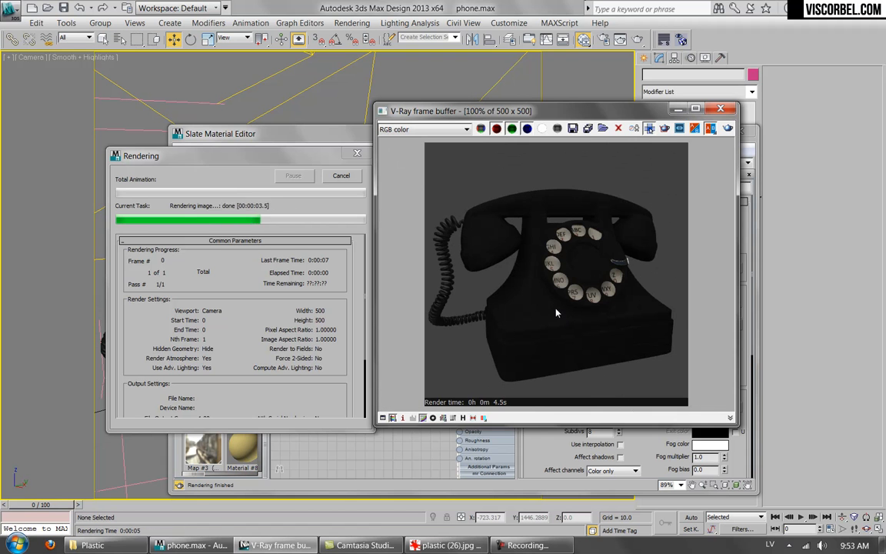
pyautogui.click(720, 109)
# Step: Reopen the diffuse Noise map and readjust the brightness of its Color 2
pyautogui.click(631, 286)
pyautogui.click(632, 269)
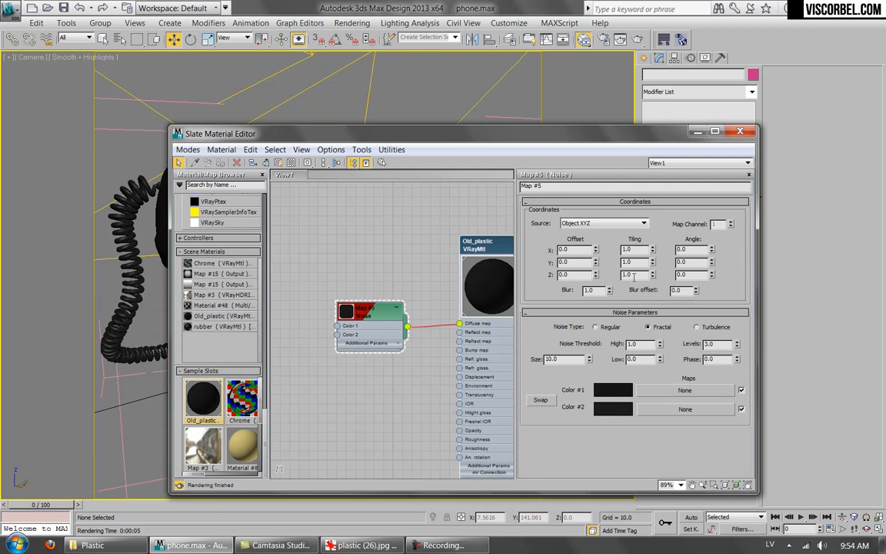
pyautogui.click(608, 409)
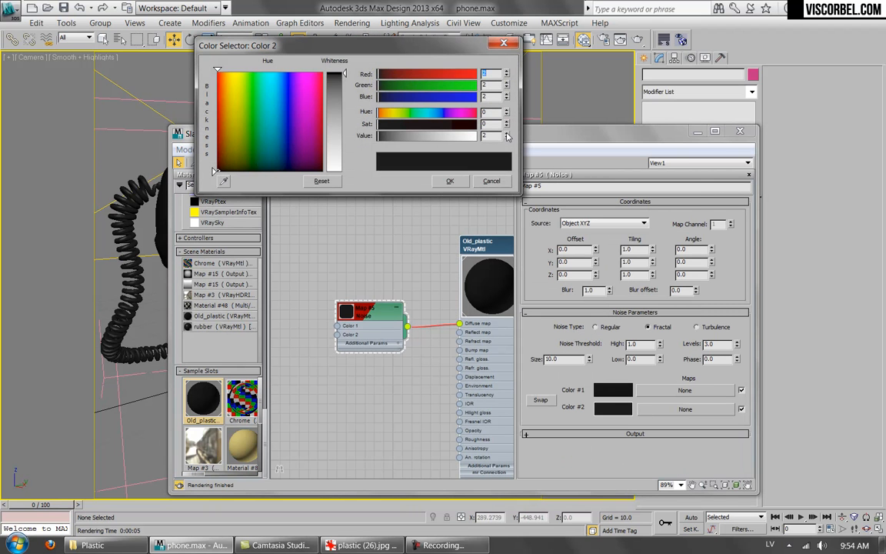
pyautogui.click(454, 181)
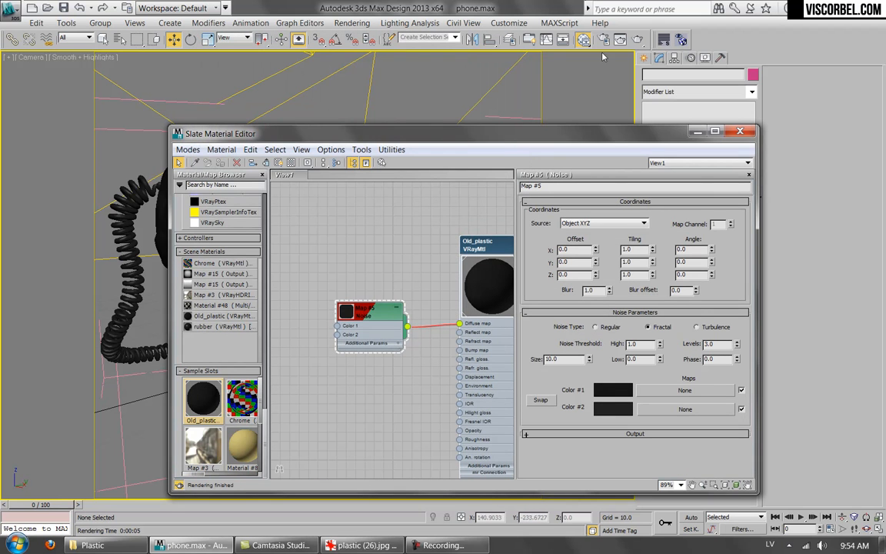
# Step: Render the phone again and inspect the body and handset for the adjusted noise variation
pyautogui.click(637, 40)
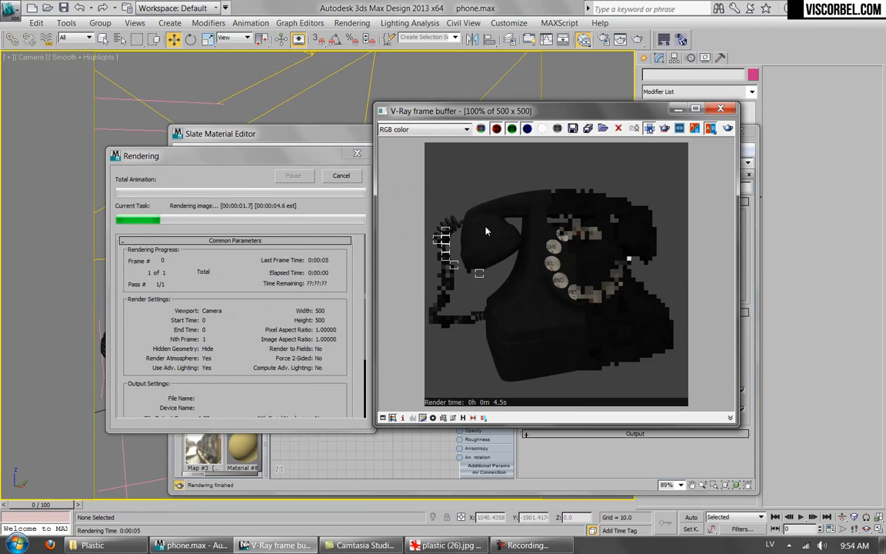
pyautogui.scroll(1, 508, 225)
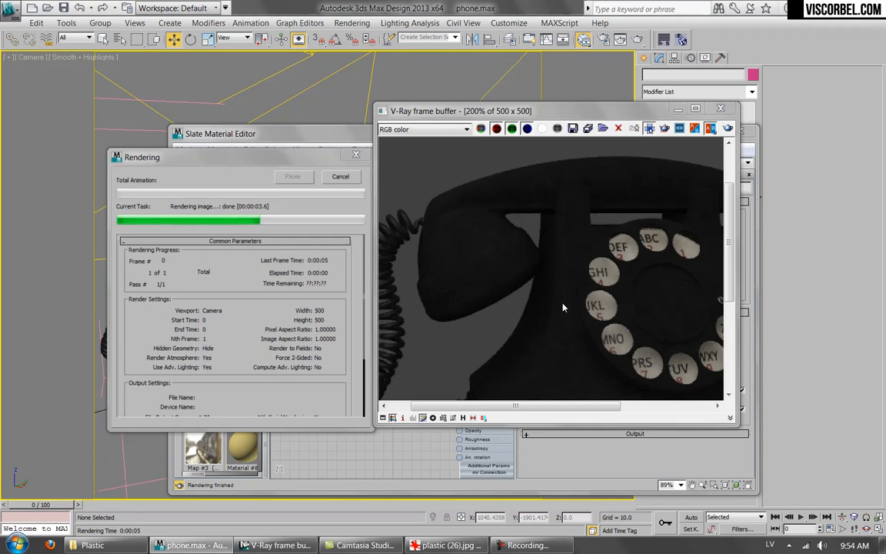
pyautogui.moveTo(572, 307); pyautogui.dragTo(544, 208, button='middle')
pyautogui.moveTo(580, 286); pyautogui.dragTo(537, 235, button='middle')
pyautogui.scroll(-1, 527, 244)
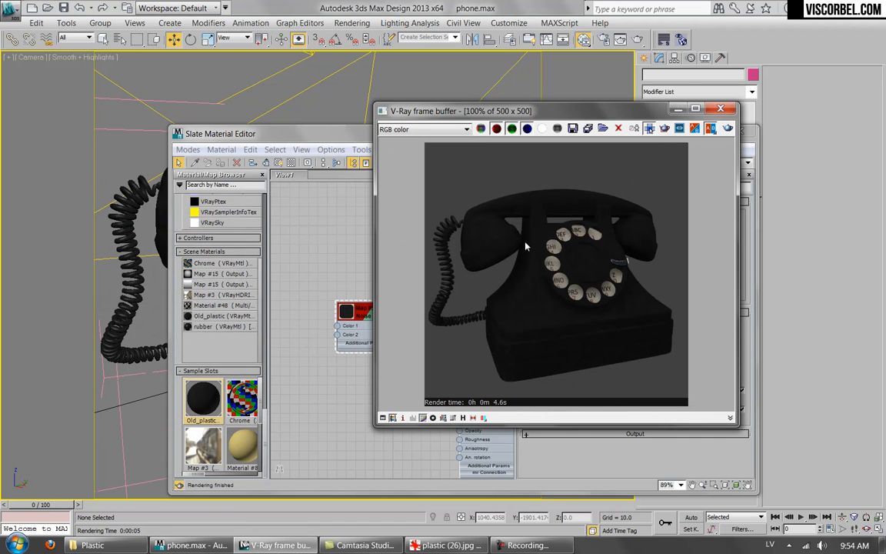
pyautogui.click(720, 108)
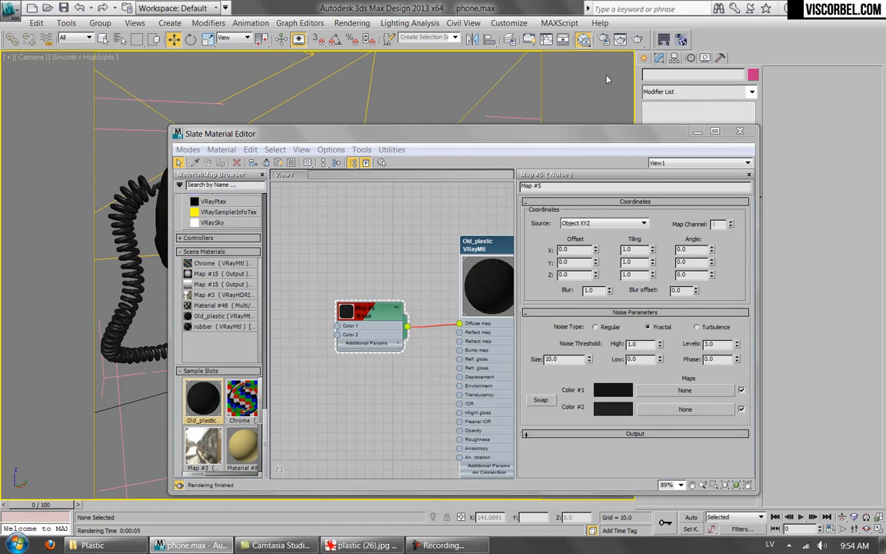
# Step: Check the reference photo's reflections, and add a Fractal Noise map of size 20 to the Reflect slot of Old_plastic
pyautogui.click(362, 545)
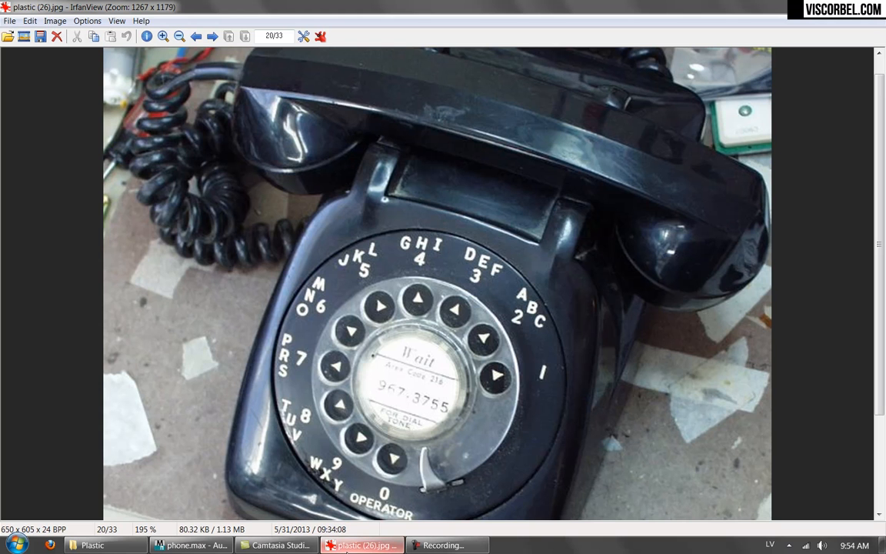
pyautogui.click(192, 544)
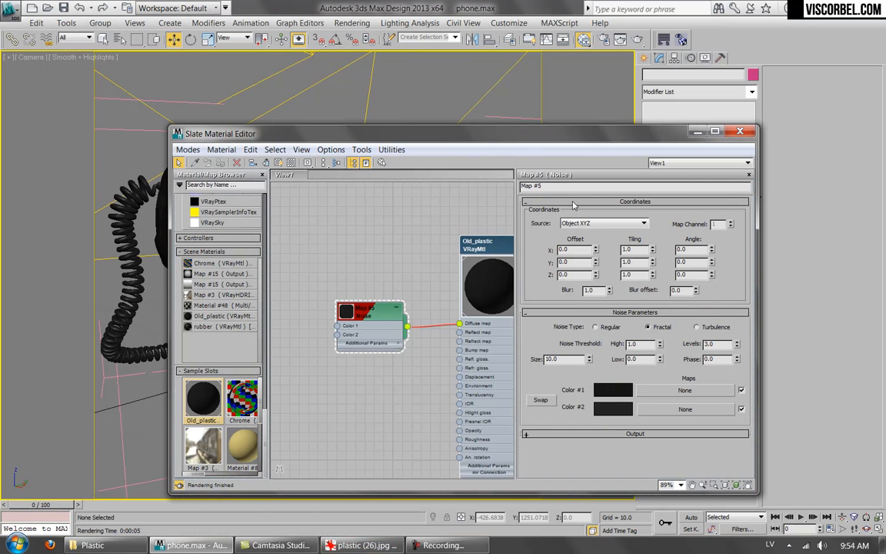
pyautogui.doubleClick(492, 248)
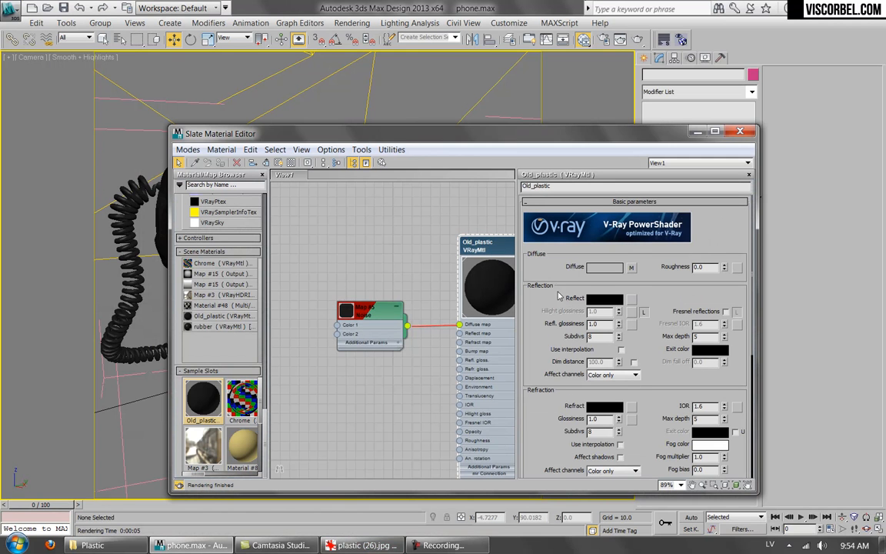
pyautogui.click(632, 298)
pyautogui.doubleClick(315, 350)
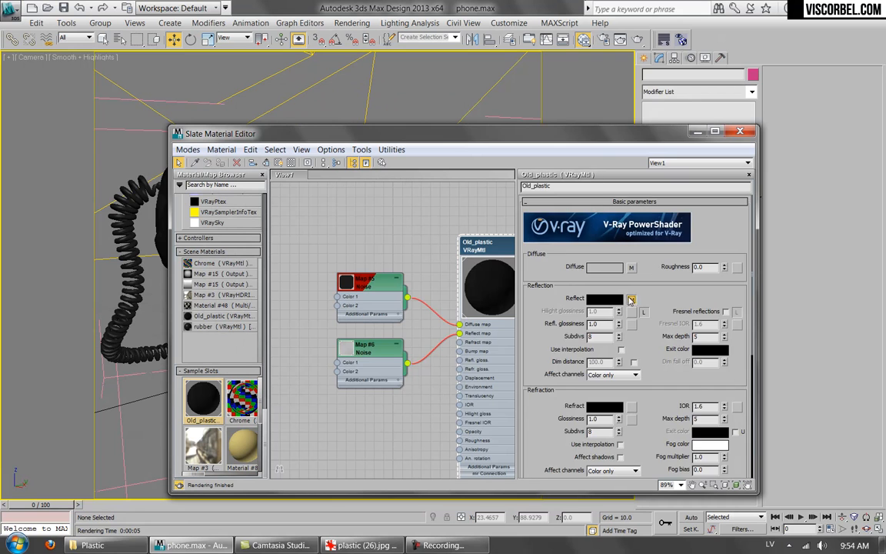
pyautogui.doubleClick(569, 363)
pyautogui.write('20')
pyautogui.click(647, 326)
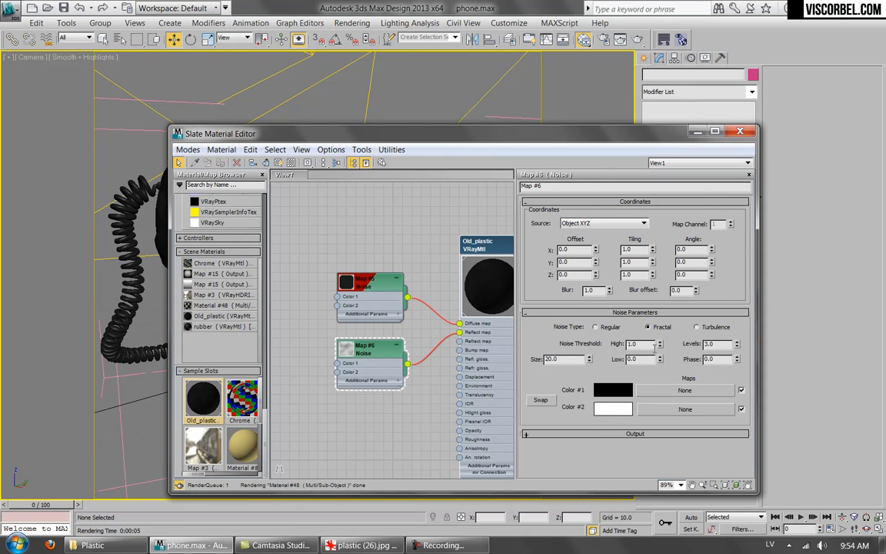
# Step: Show the reflection Noise map on the phone in the viewport and move the Slate Material Editor aside to uncover the model
pyautogui.rightClick(348, 352)
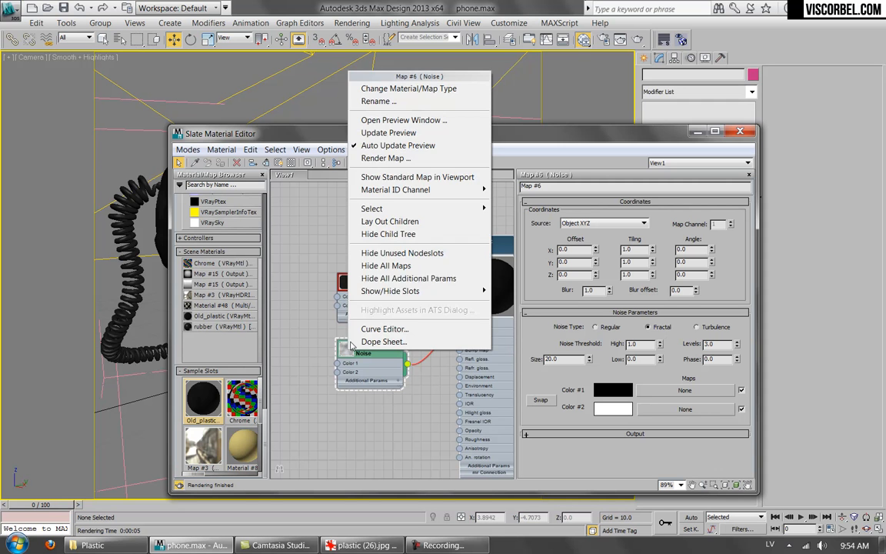
pyautogui.click(369, 161)
pyautogui.click(444, 188)
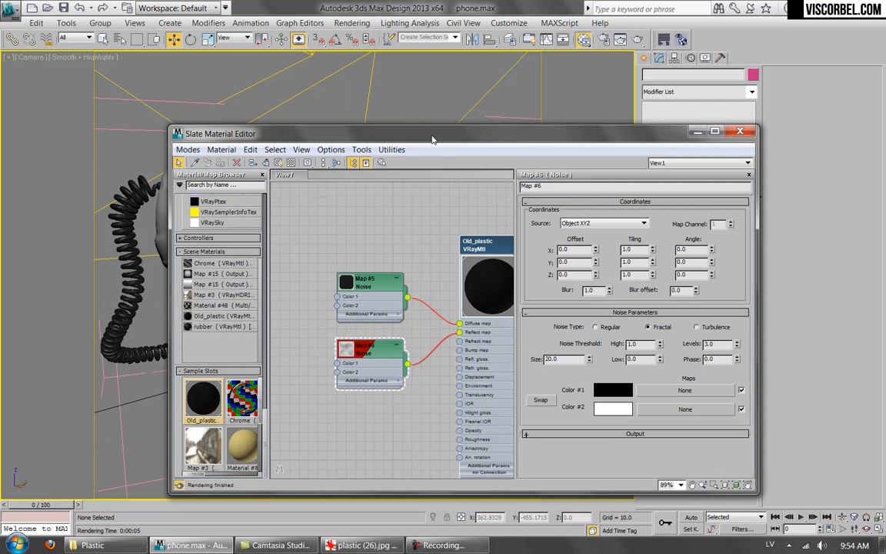
pyautogui.moveTo(376, 139); pyautogui.dragTo(587, 67)
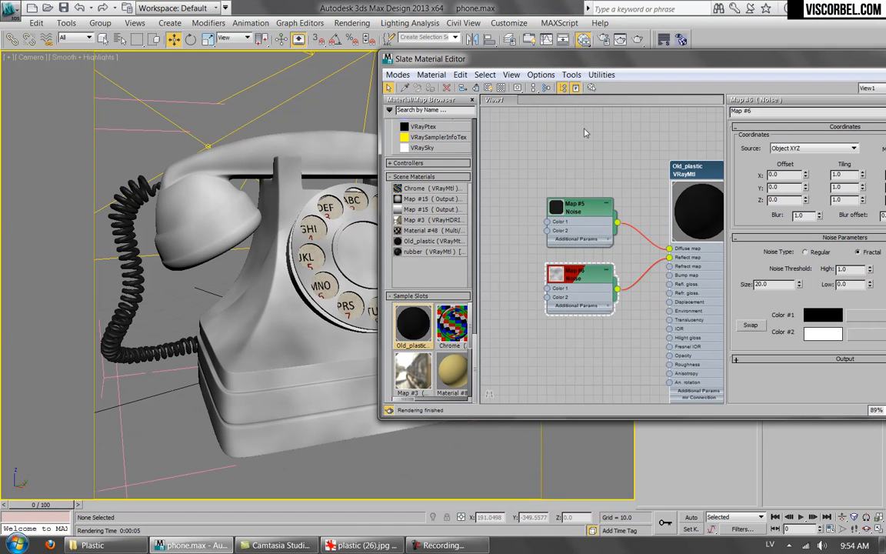
# Step: Hide the reflection Noise map of Old_plastic in the viewport and redisplay it to compare the pattern on the phone
pyautogui.rightClick(570, 281)
pyautogui.click(608, 362)
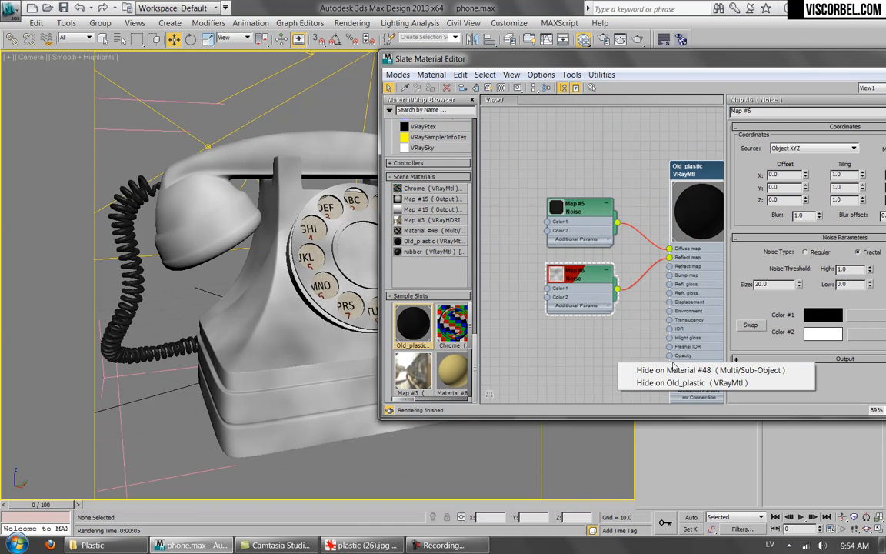
pyautogui.click(670, 383)
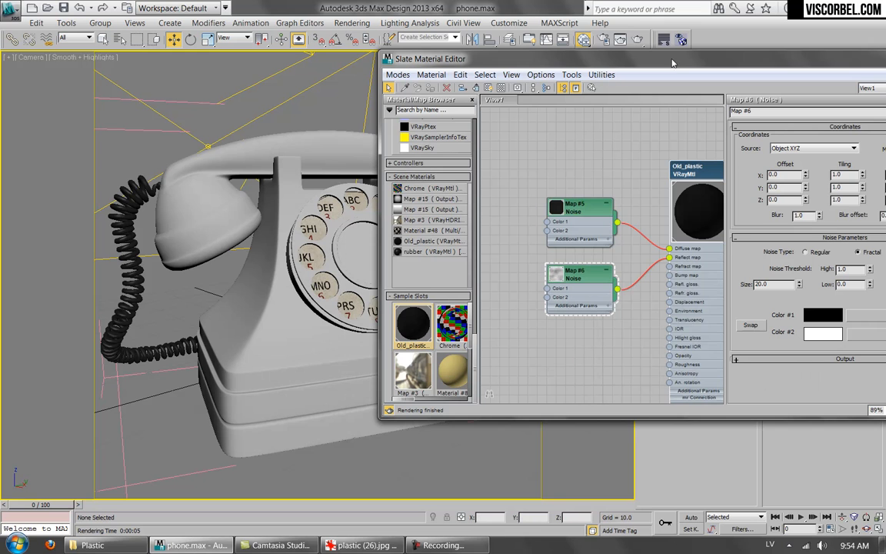
pyautogui.rightClick(582, 260)
pyautogui.rightClick(579, 274)
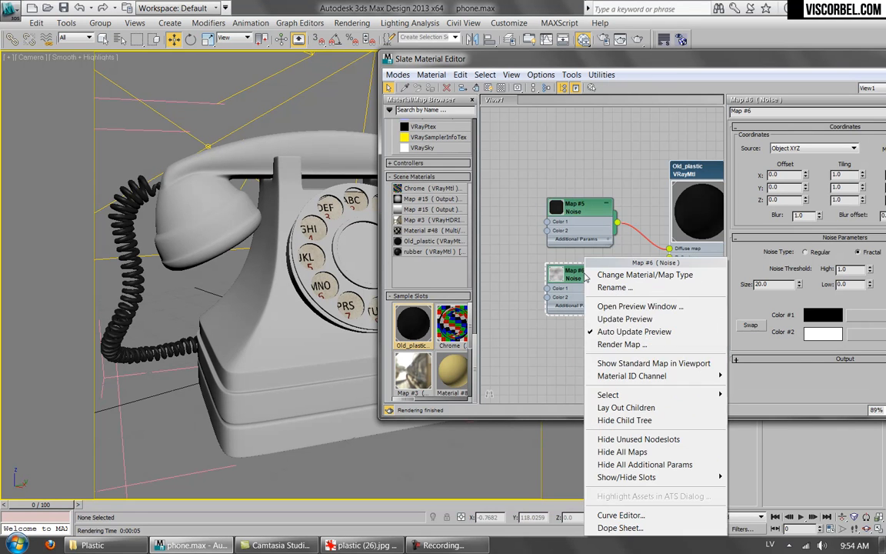
pyautogui.click(633, 367)
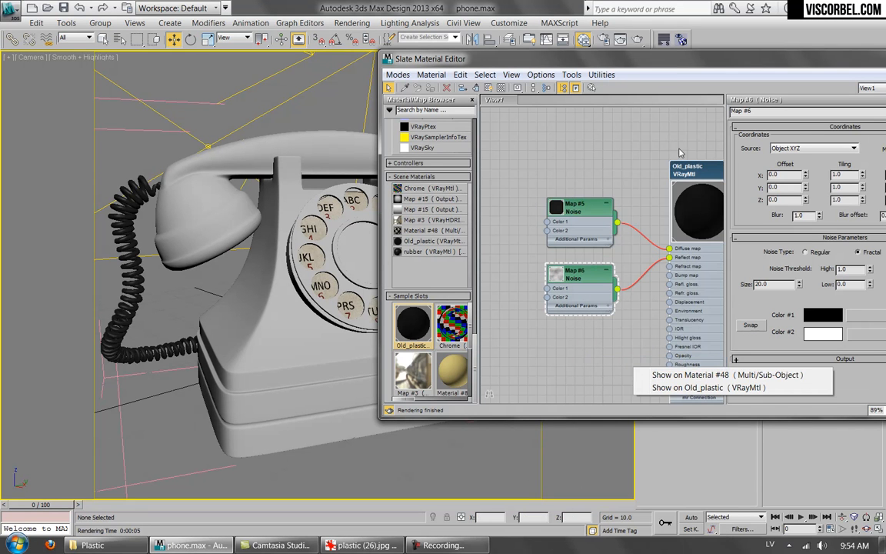
pyautogui.click(697, 387)
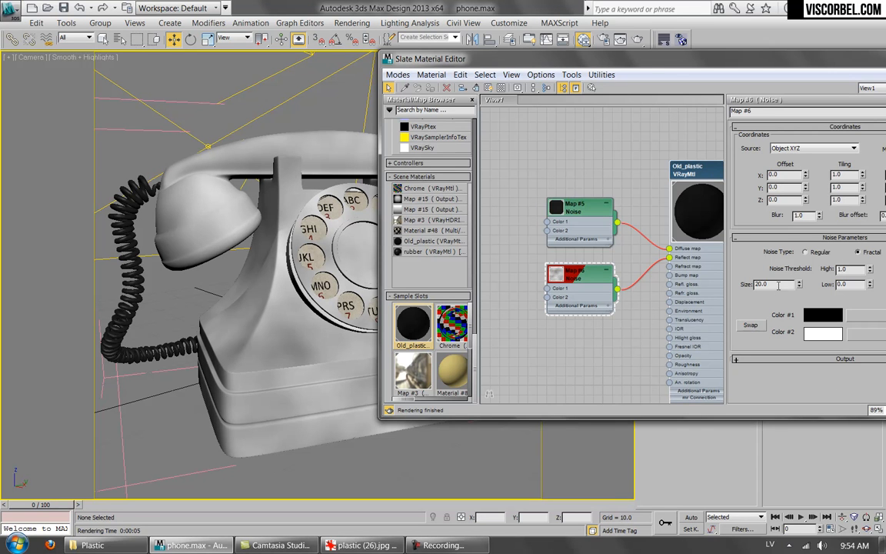
# Step: Set the reflection Noise map's Color 2 to a value of 122 and Color 1 to a value of 65
pyautogui.moveTo(653, 63); pyautogui.dragTo(513, 38)
pyautogui.click(702, 330)
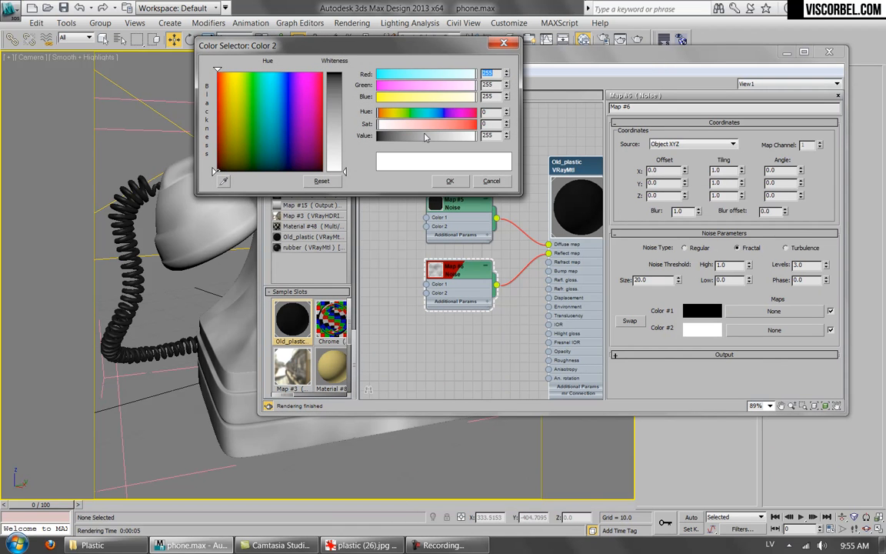
pyautogui.click(425, 137)
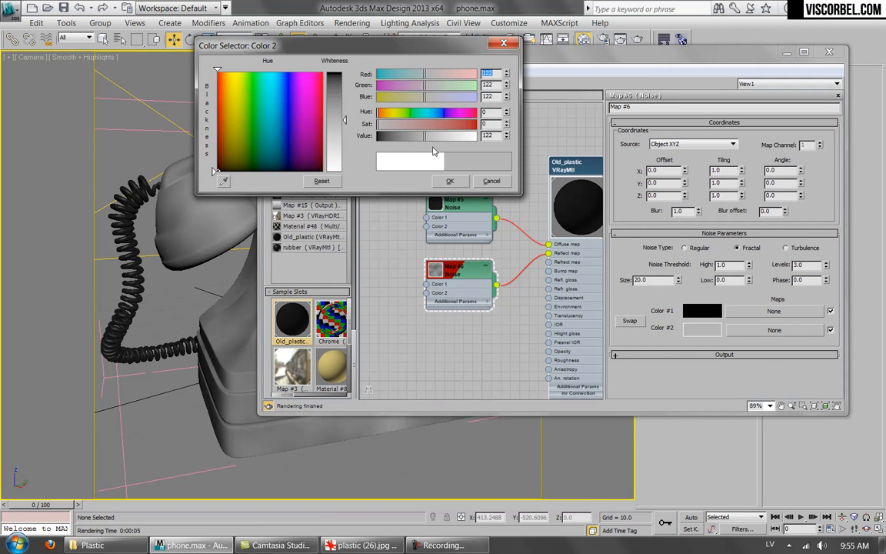
pyautogui.click(451, 182)
pyautogui.click(697, 314)
pyautogui.click(401, 137)
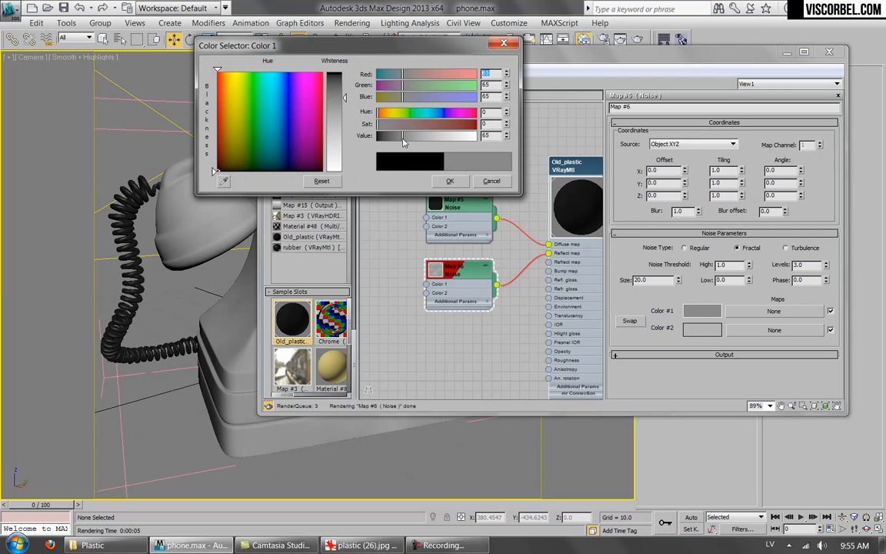
pyautogui.click(446, 183)
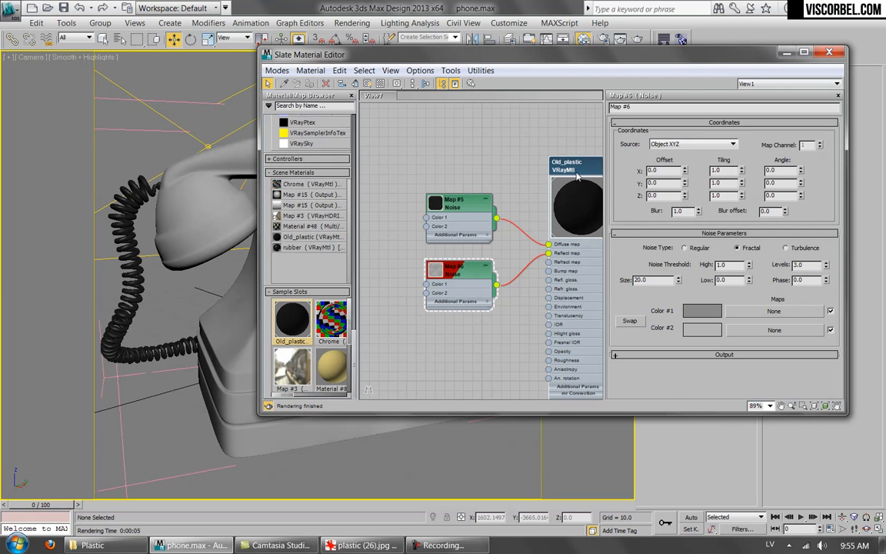
# Step: Set the reflection glossiness of Old_plastic to 0.98 and enable Fresnel reflections
pyautogui.doubleClick(577, 177)
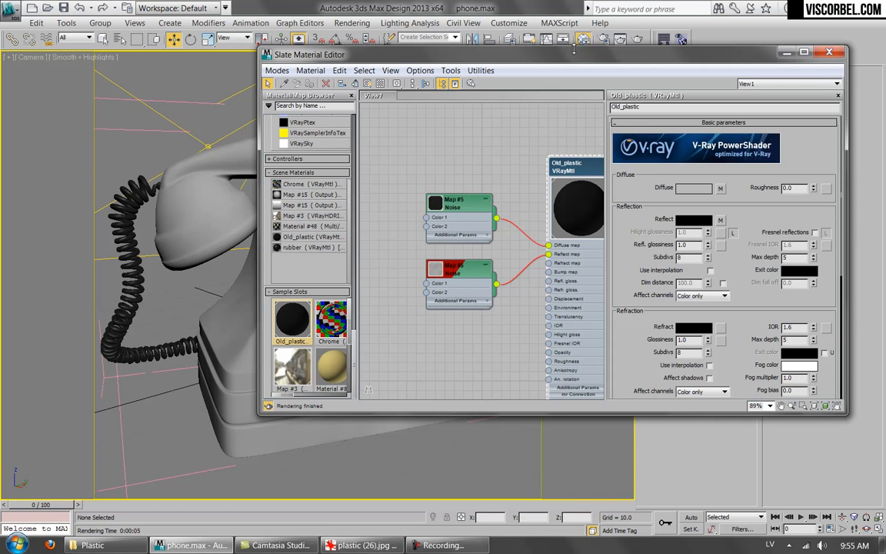
pyautogui.moveTo(574, 56); pyautogui.dragTo(578, 386)
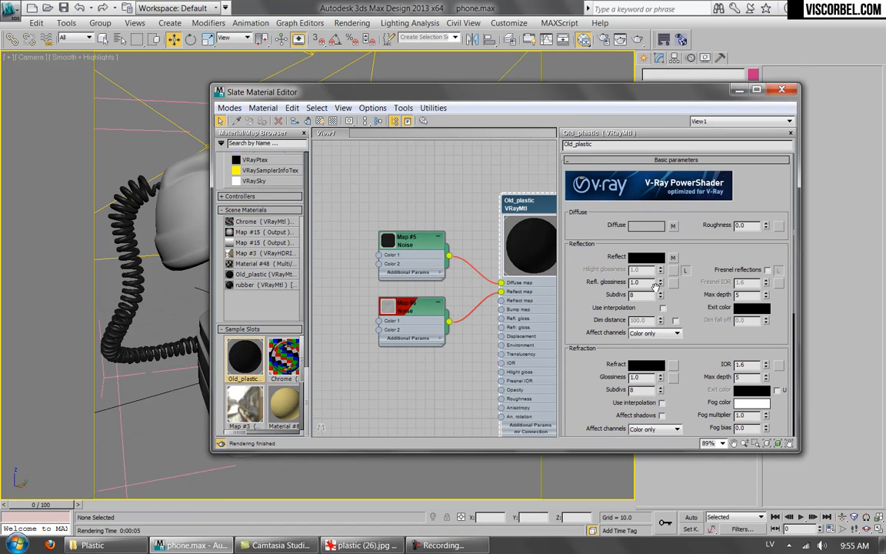
pyautogui.click(660, 285)
pyautogui.click(660, 284)
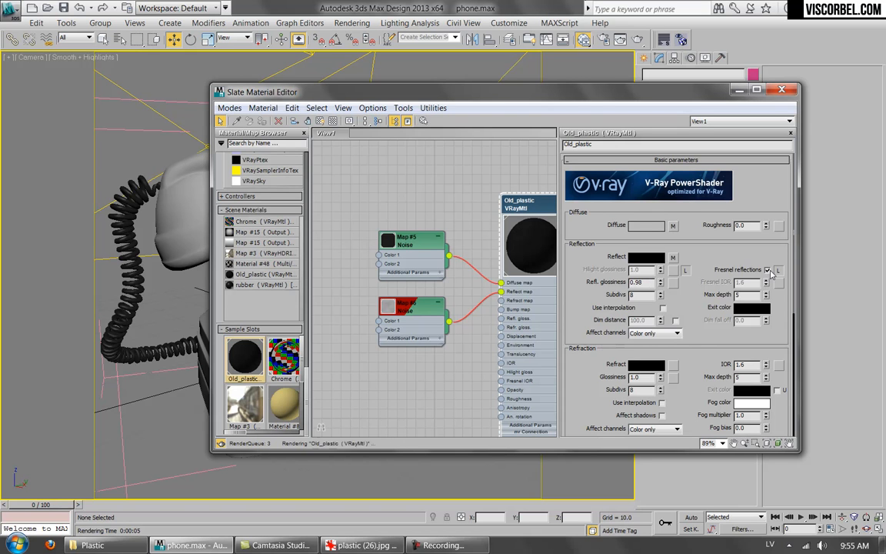
# Step: Unlock the Fresnel IOR and set it to 2.5 with the preview background enabled, and test-render the phone
pyautogui.moveTo(498, 180); pyautogui.dragTo(444, 172, button='middle')
pyautogui.scroll(1, 444, 172)
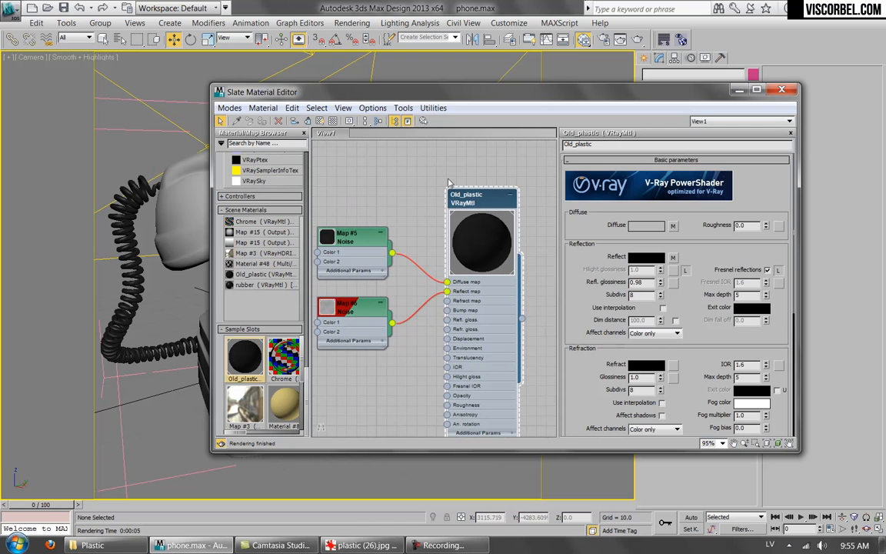
pyautogui.click(333, 121)
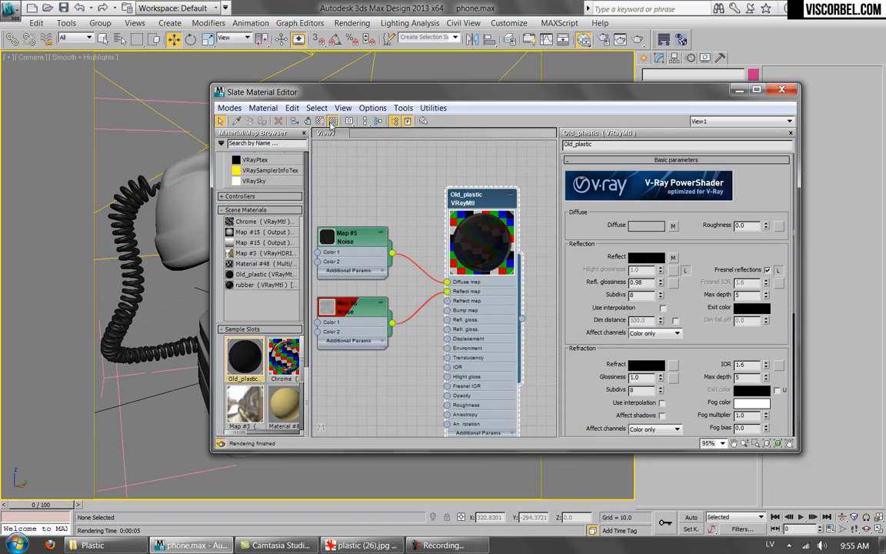
pyautogui.click(778, 270)
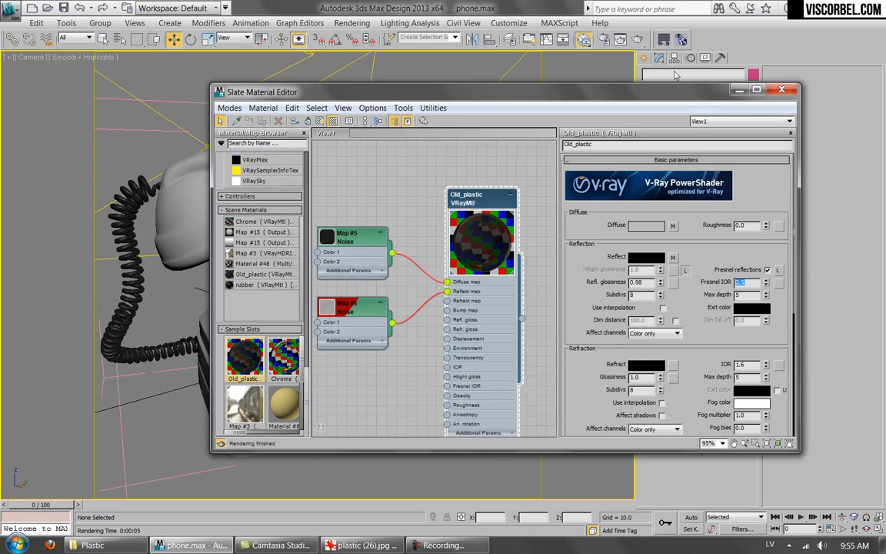
pyautogui.click(638, 40)
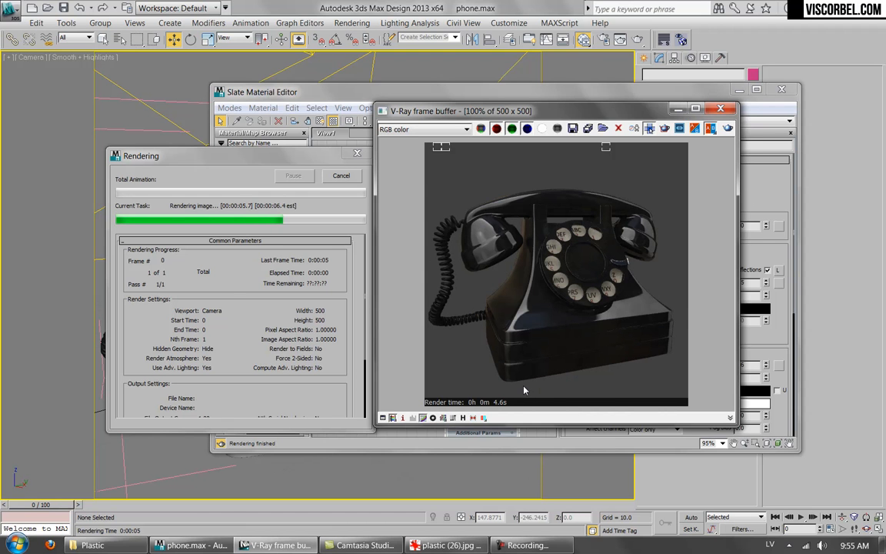
pyautogui.click(720, 108)
# Step: Darken Color 1 of the reflection Noise map, set its Color 2 to a value of 68, and test-render the phone
pyautogui.click(673, 259)
pyautogui.click(648, 351)
pyautogui.moveTo(406, 137); pyautogui.dragTo(384, 145)
pyautogui.click(450, 180)
pyautogui.click(655, 367)
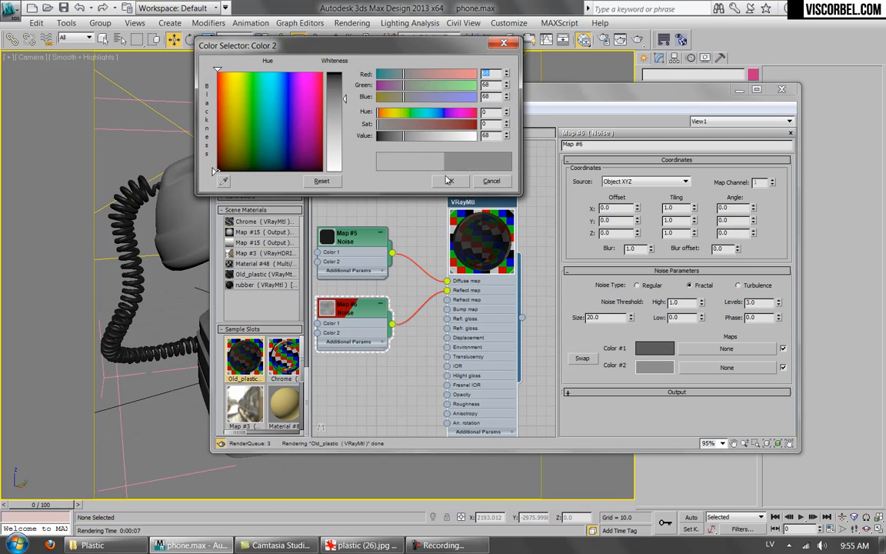
pyautogui.click(450, 181)
pyautogui.click(640, 40)
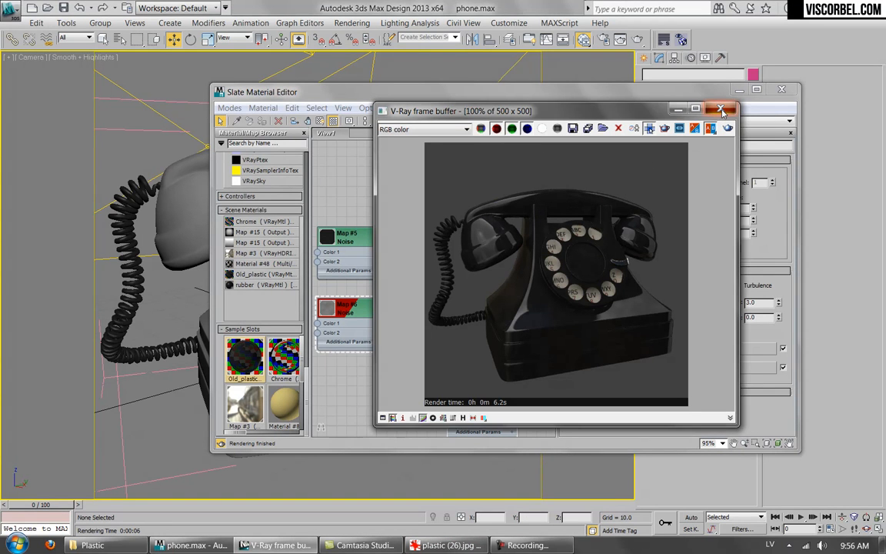
pyautogui.click(721, 110)
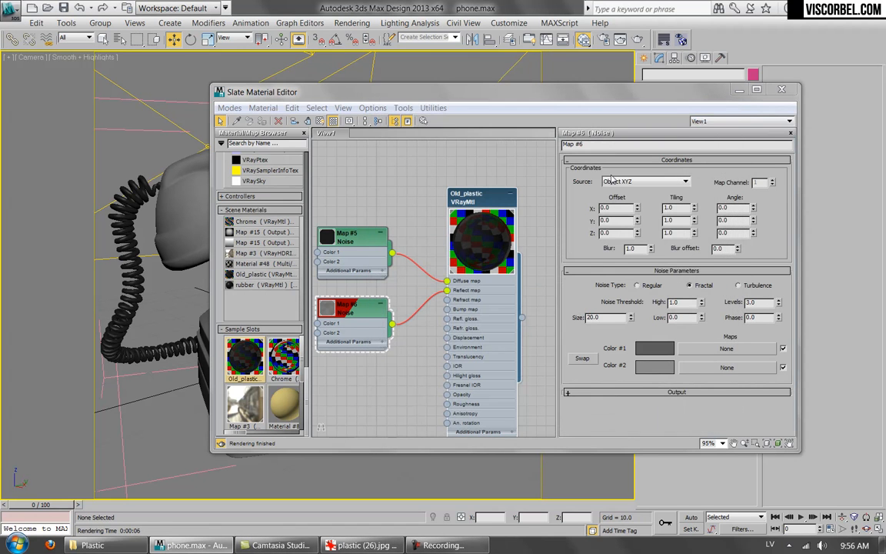
# Step: Load dirt (8).png from the VOL4 TEXTURES folder as a Bitmap in the reflection glossiness slot of Old_plastic
pyautogui.doubleClick(500, 199)
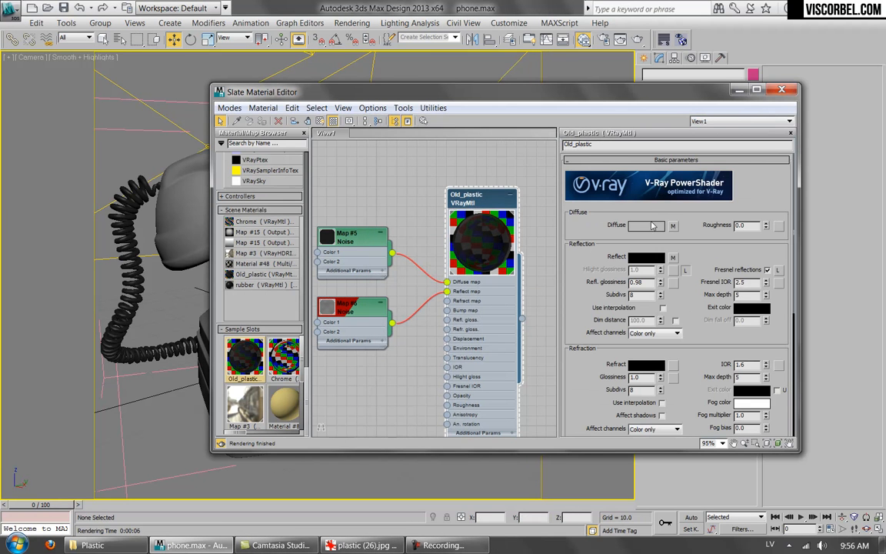
pyautogui.click(674, 283)
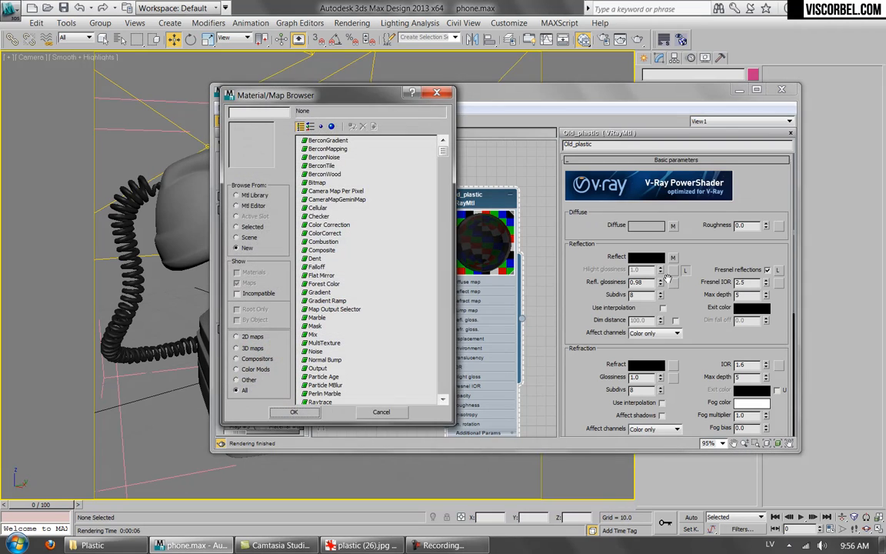
pyautogui.doubleClick(313, 186)
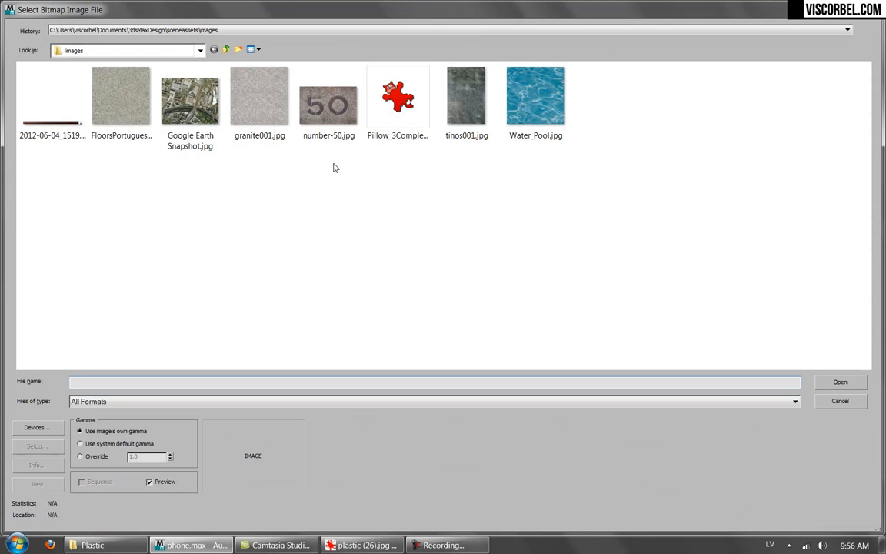
pyautogui.click(170, 51)
pyautogui.click(76, 212)
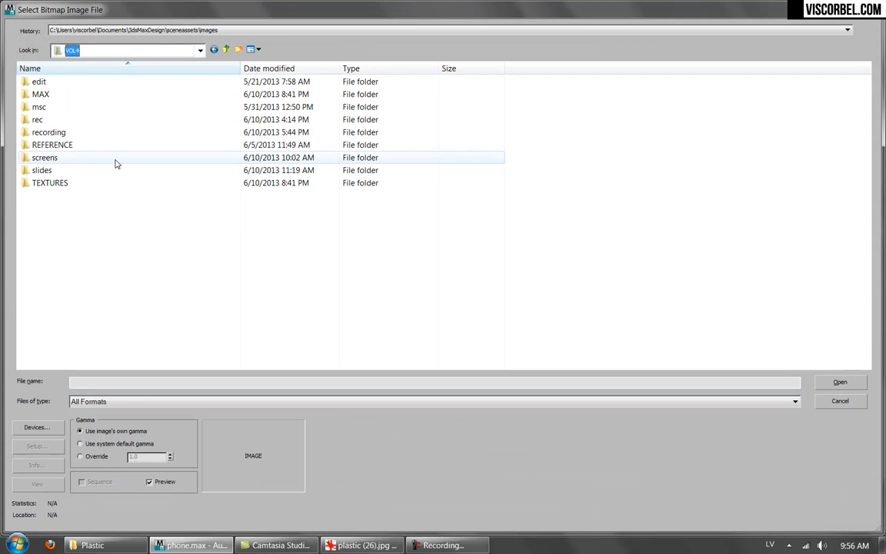
pyautogui.doubleClick(69, 181)
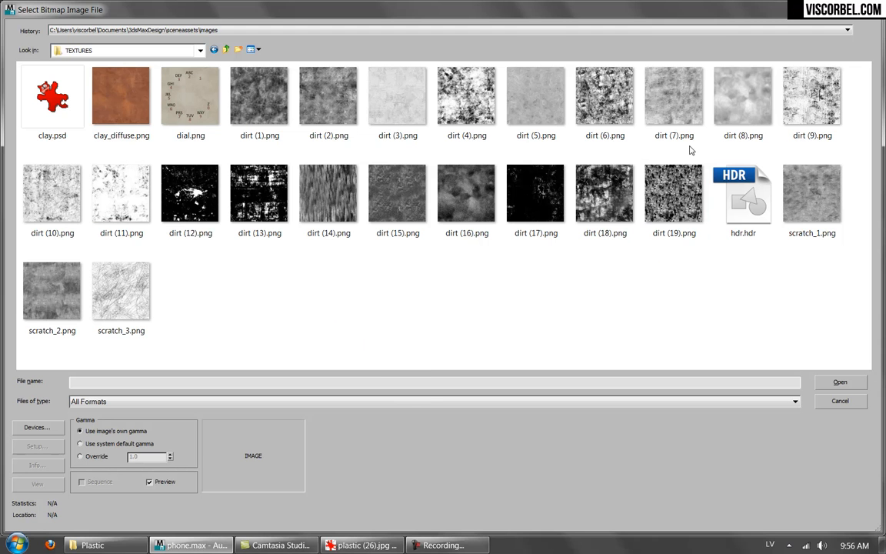
pyautogui.doubleClick(658, 86)
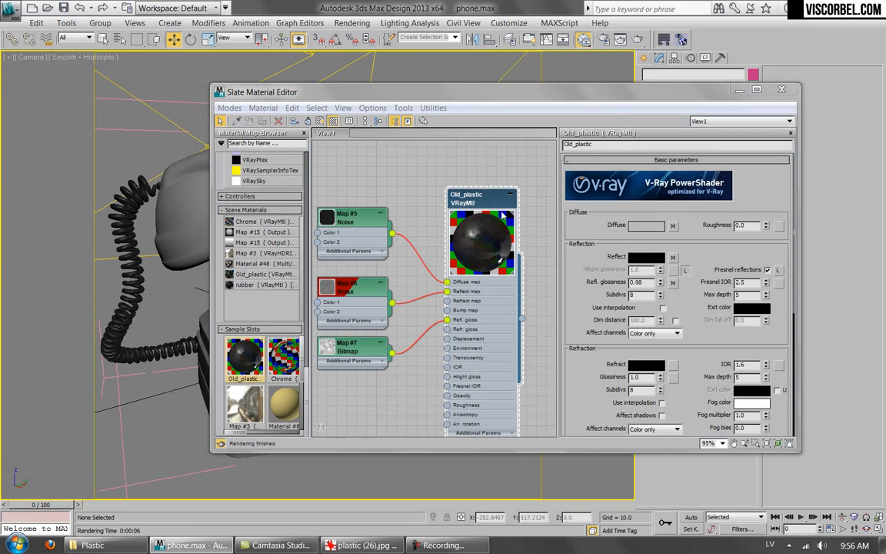
# Step: Set the RGlossiness map amount of Old_plastic to 5
pyautogui.scroll(-5, 710, 355)
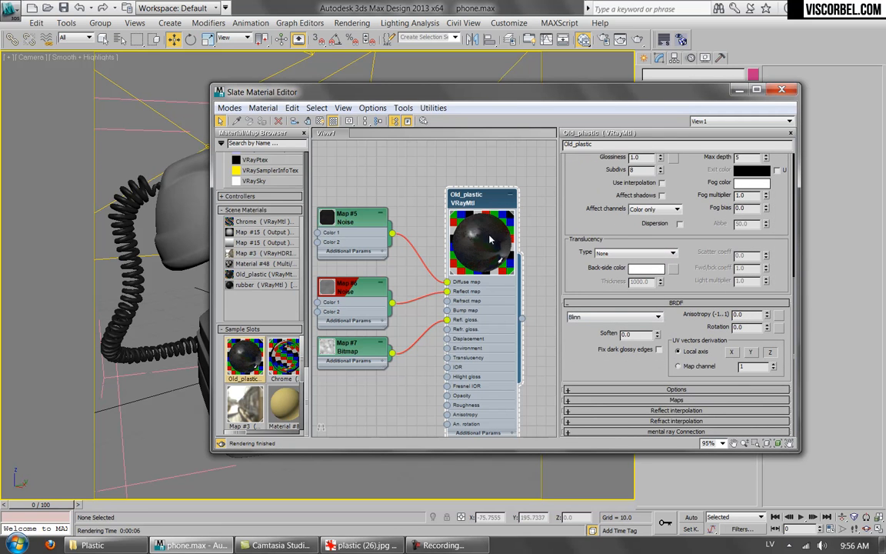
pyautogui.click(691, 399)
pyautogui.doubleClick(622, 286)
pyautogui.write('5')
pyautogui.press('Return')
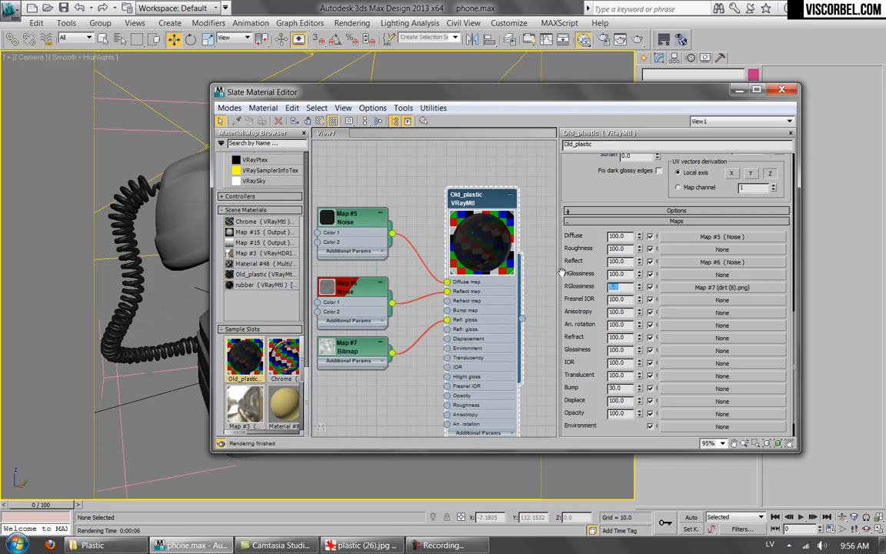
# Step: Set the RGlossiness map amount of Old_plastic to 6 and test-render the phone, comparing the render with the reference photo
pyautogui.press('Return')
pyautogui.click(639, 40)
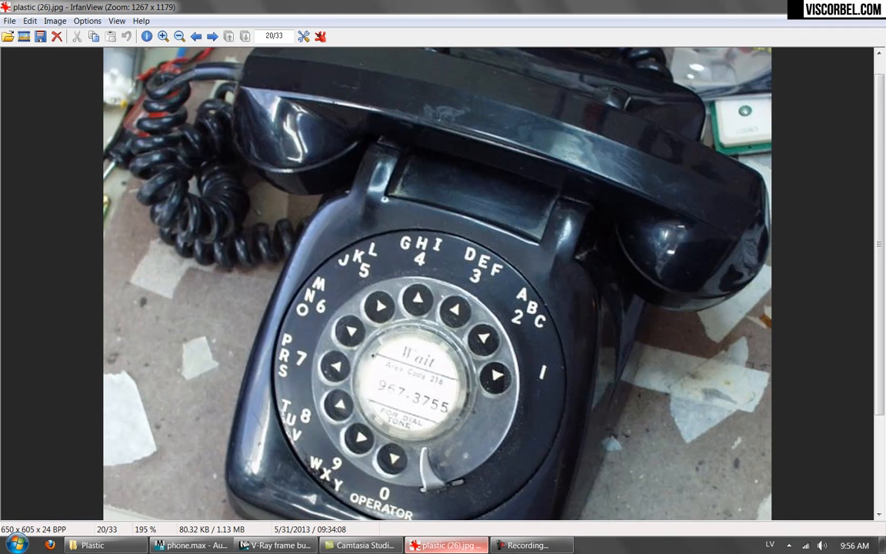
pyautogui.moveTo(473, 433); pyautogui.dragTo(472, 306, button='right')
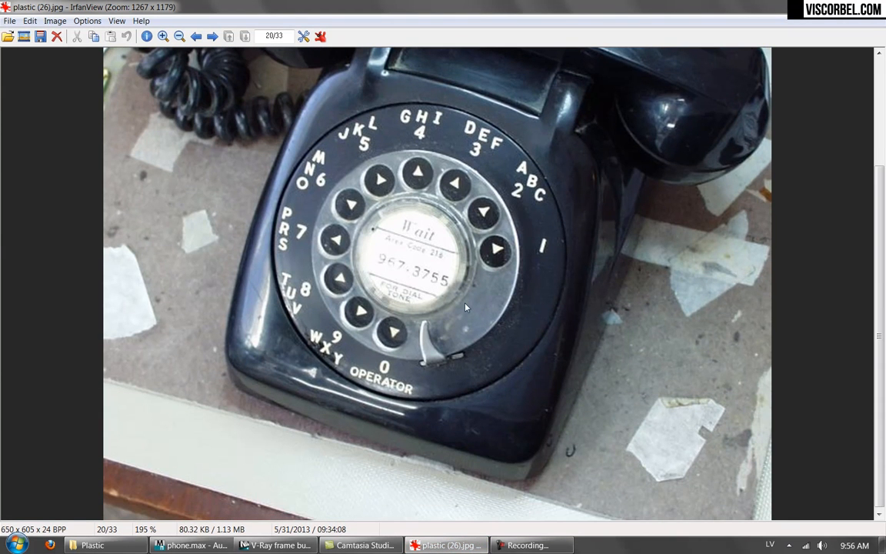
pyautogui.moveTo(455, 183); pyautogui.dragTo(436, 327, button='right')
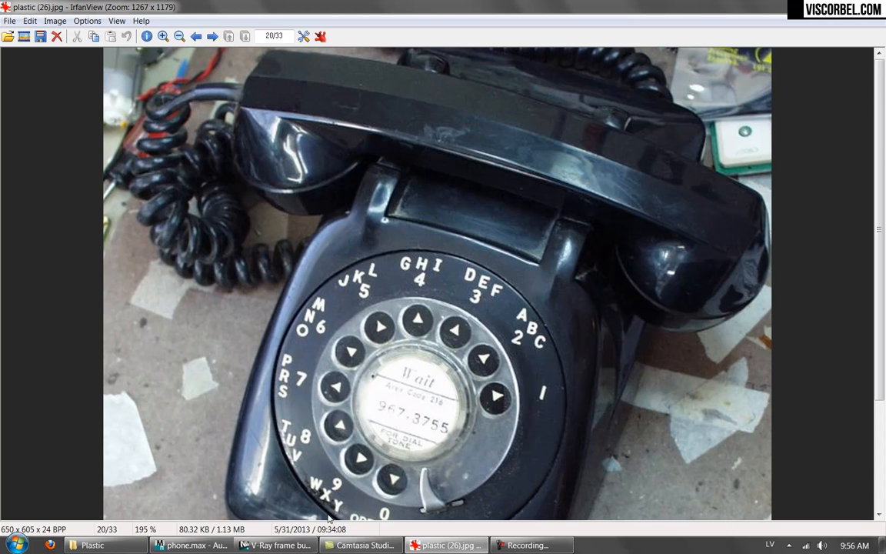
pyautogui.click(275, 545)
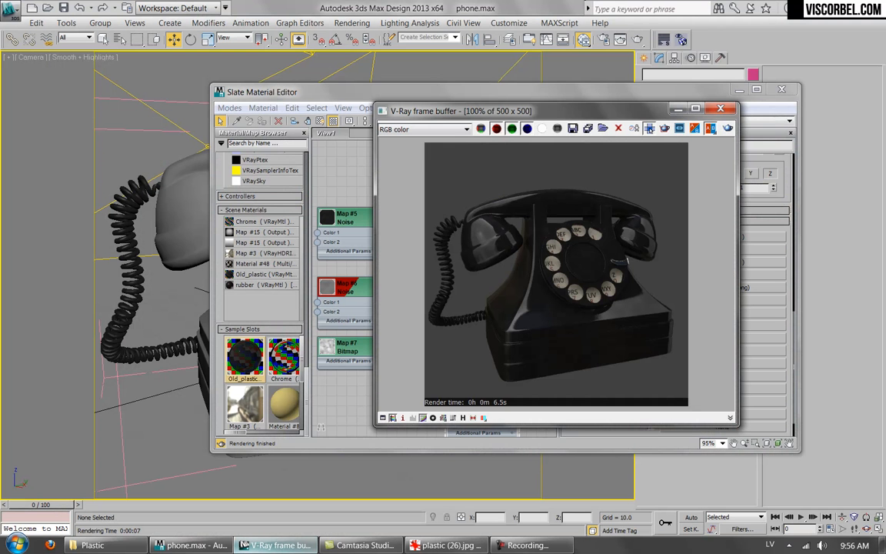
pyautogui.click(721, 110)
# Step: Check the reference photo again and assign a Mix map to the Bump slot of Old_plastic
pyautogui.moveTo(577, 402); pyautogui.dragTo(589, 374)
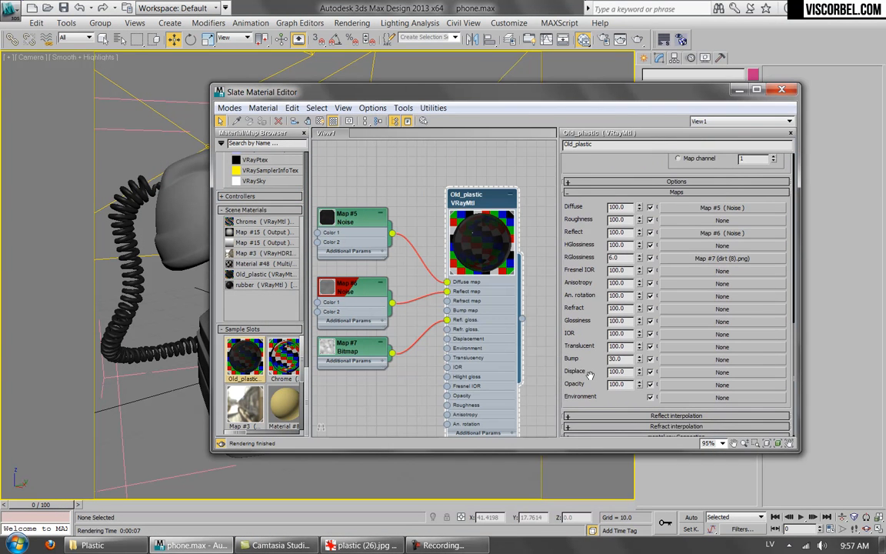
pyautogui.click(362, 545)
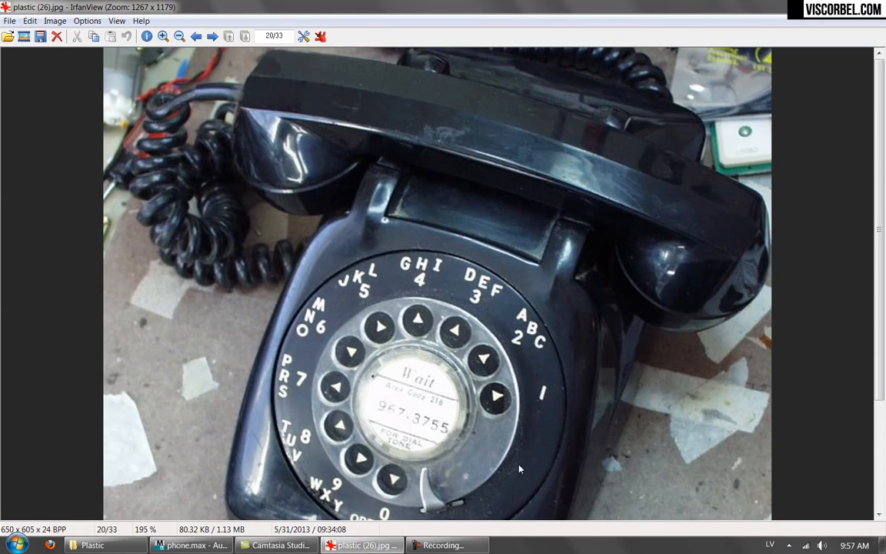
pyautogui.hotkey('alt', 'Tab')
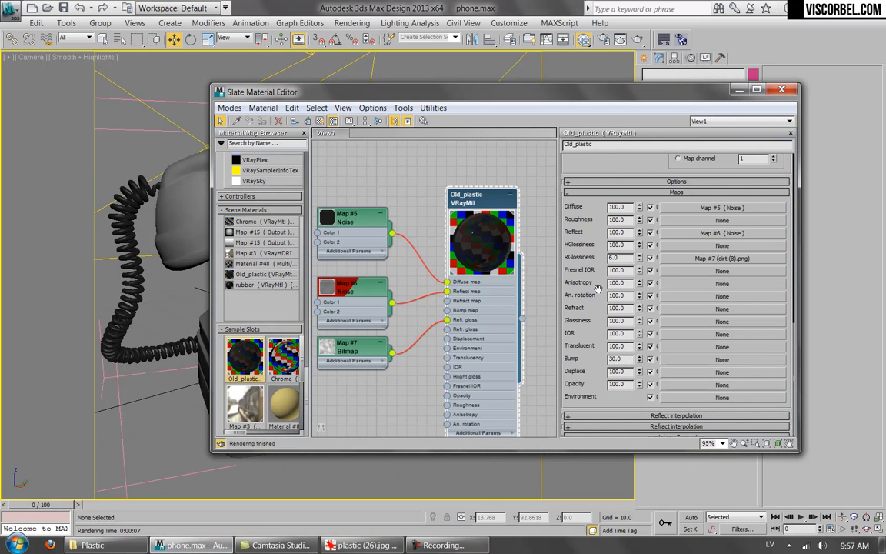
pyautogui.click(716, 361)
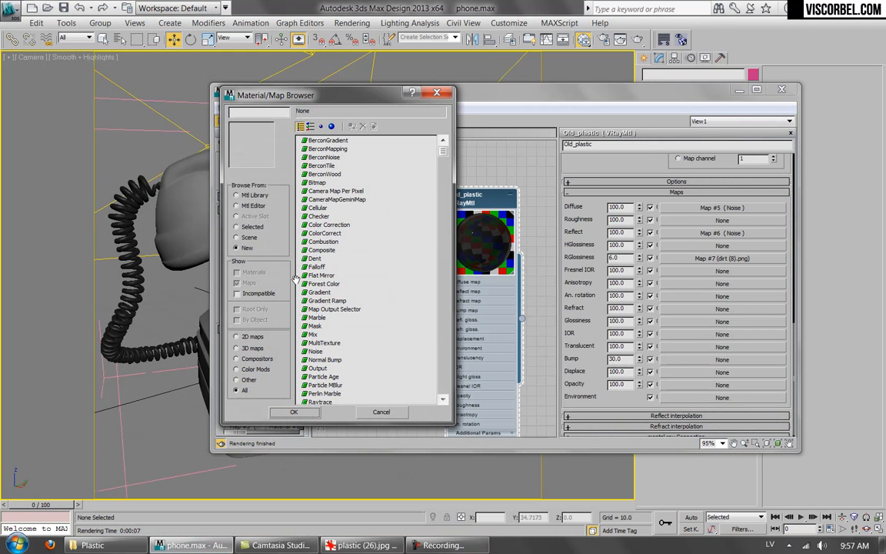
pyautogui.doubleClick(312, 334)
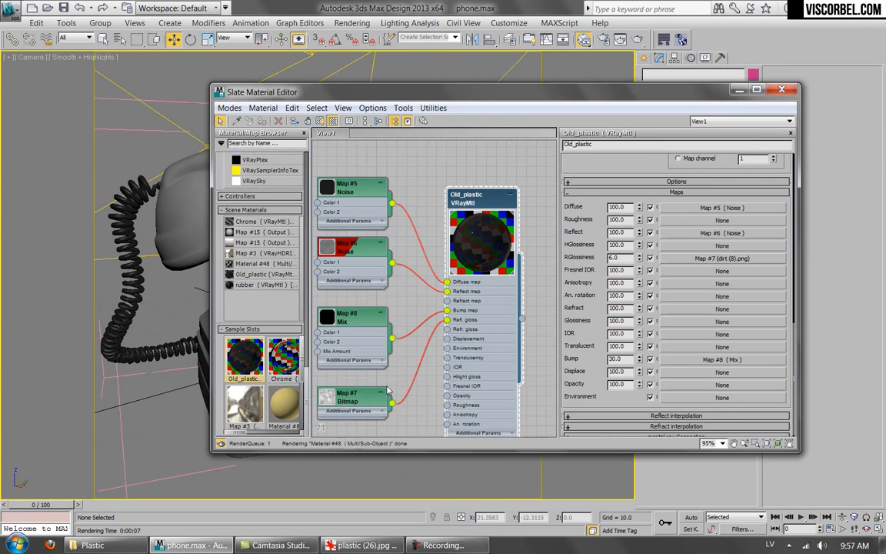
pyautogui.moveTo(452, 324); pyautogui.dragTo(435, 372, button='middle')
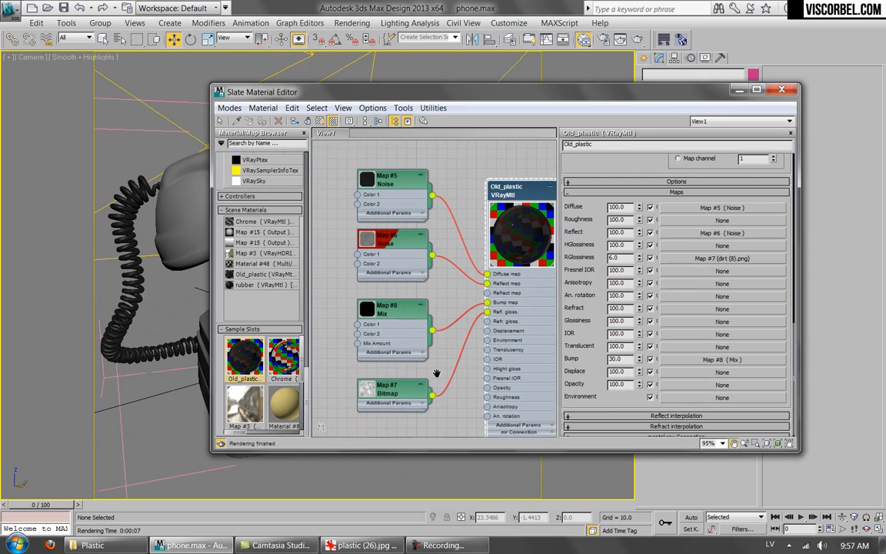
# Step: Load scratch_3.png from the TEXTURES folder as a Bitmap in the Color #1 map slot of the bump Mix map
pyautogui.click(673, 359)
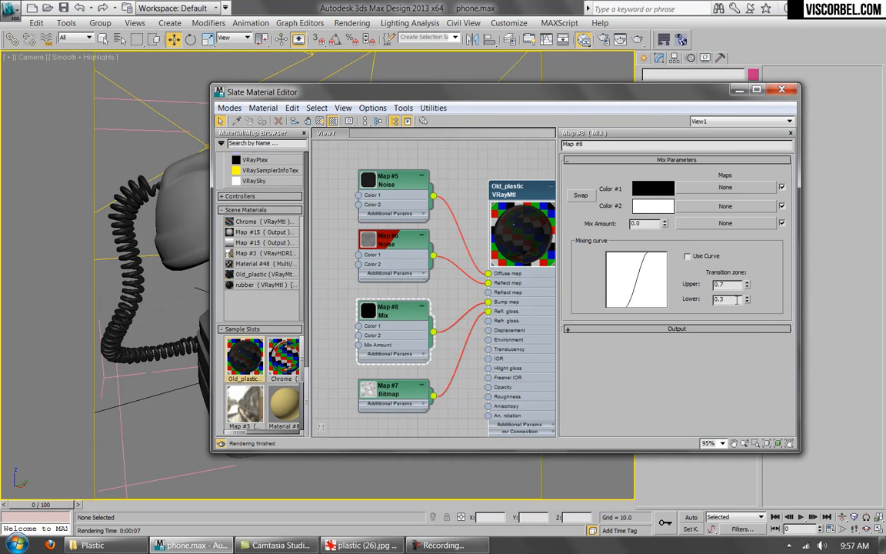
pyautogui.click(708, 187)
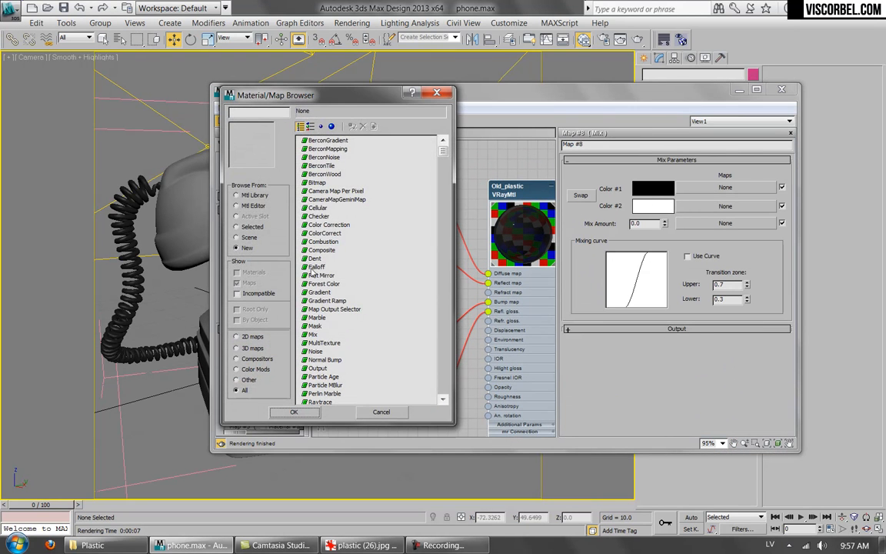
pyautogui.doubleClick(307, 185)
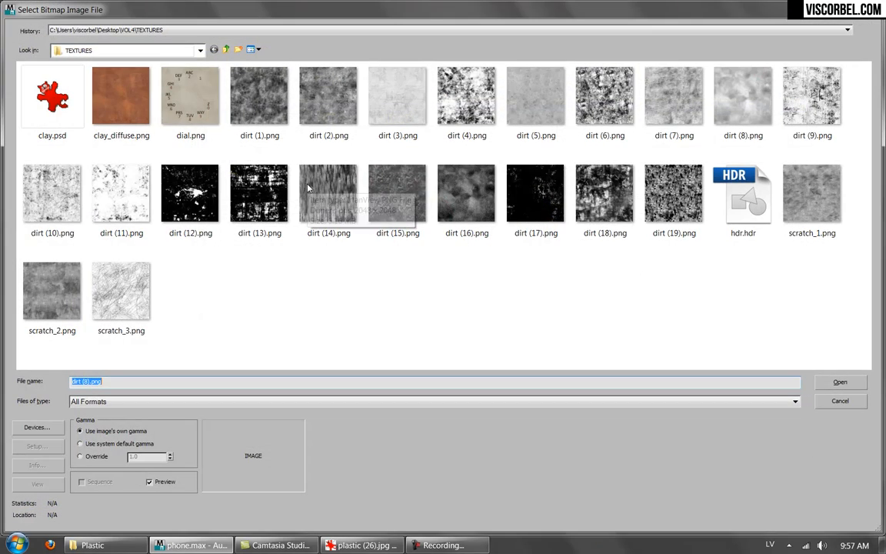
pyautogui.doubleClick(122, 290)
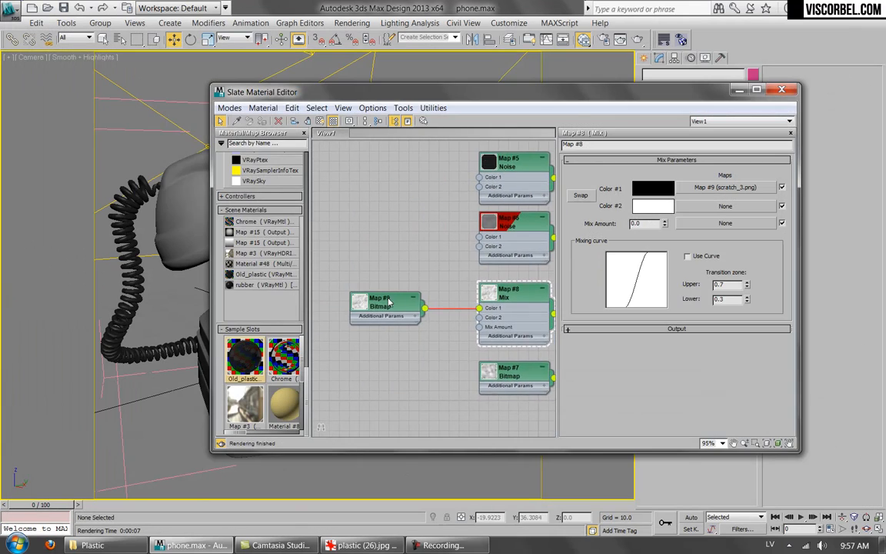
# Step: Show the scratch bitmap on Old_plastic in the viewport and uncover the phone model
pyautogui.rightClick(392, 303)
pyautogui.click(460, 140)
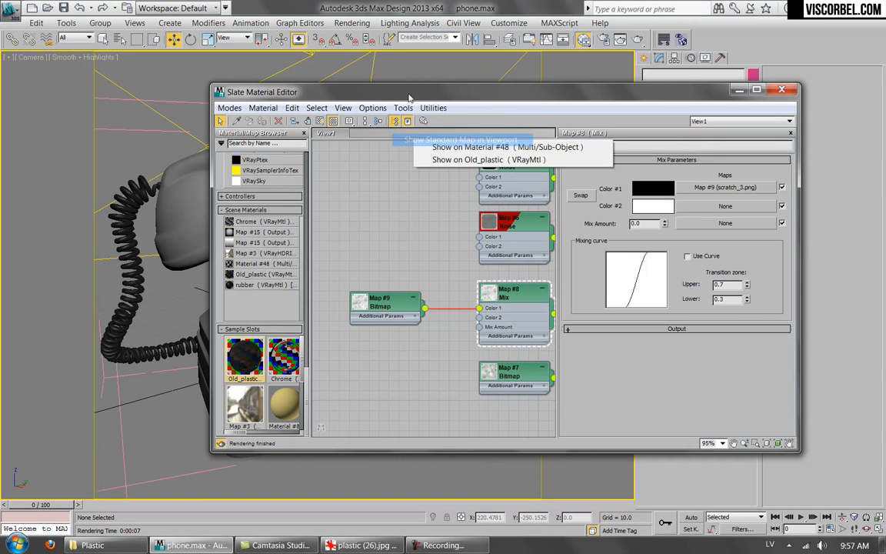
pyautogui.click(477, 159)
pyautogui.moveTo(461, 91); pyautogui.dragTo(631, 50)
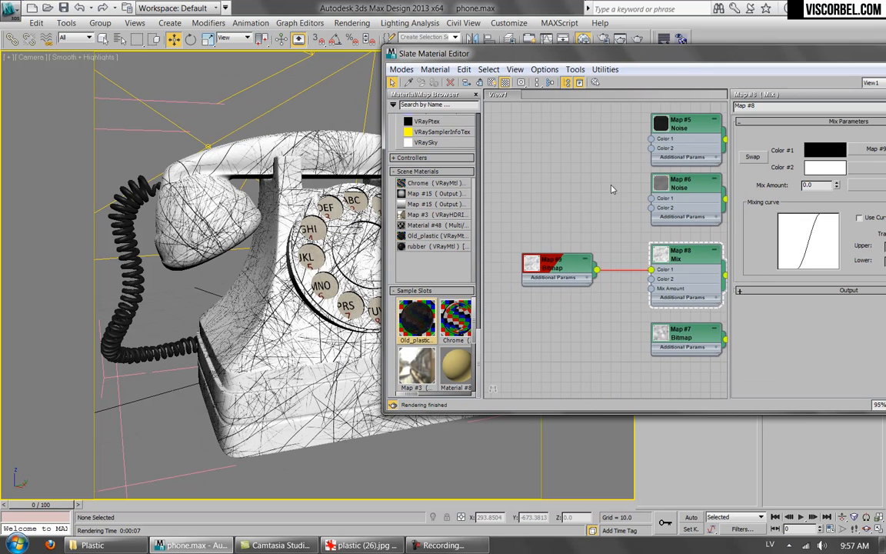
# Step: Set the U and V tiling of the scratch bitmap to 3
pyautogui.doubleClick(555, 264)
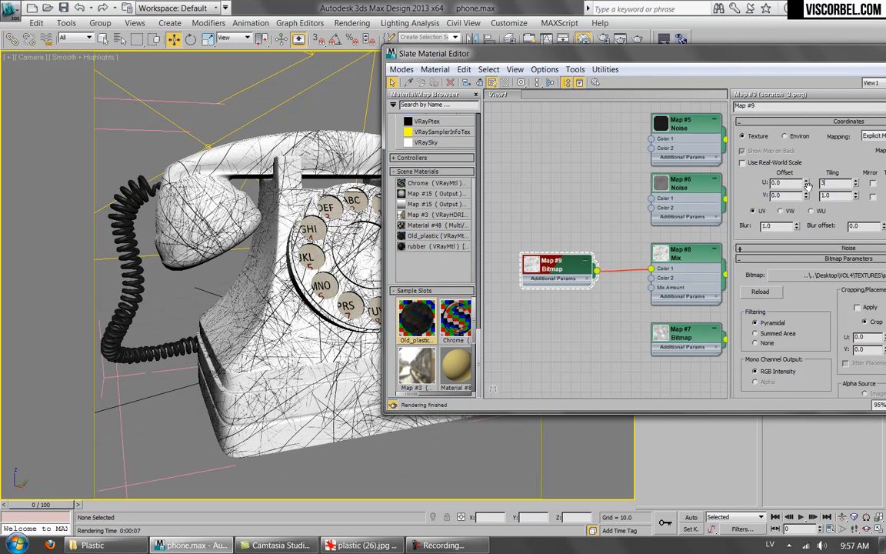
pyautogui.press('Tab')
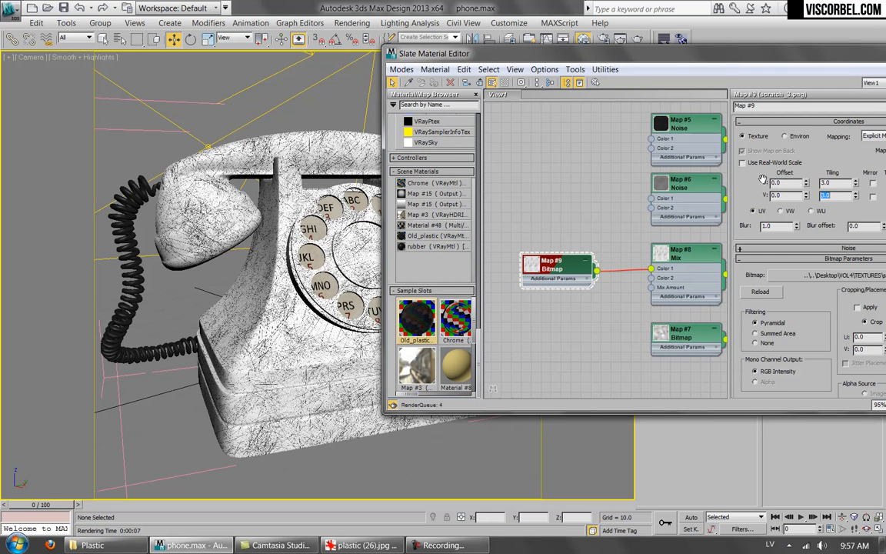
pyautogui.moveTo(598, 224); pyautogui.dragTo(554, 224, button='middle')
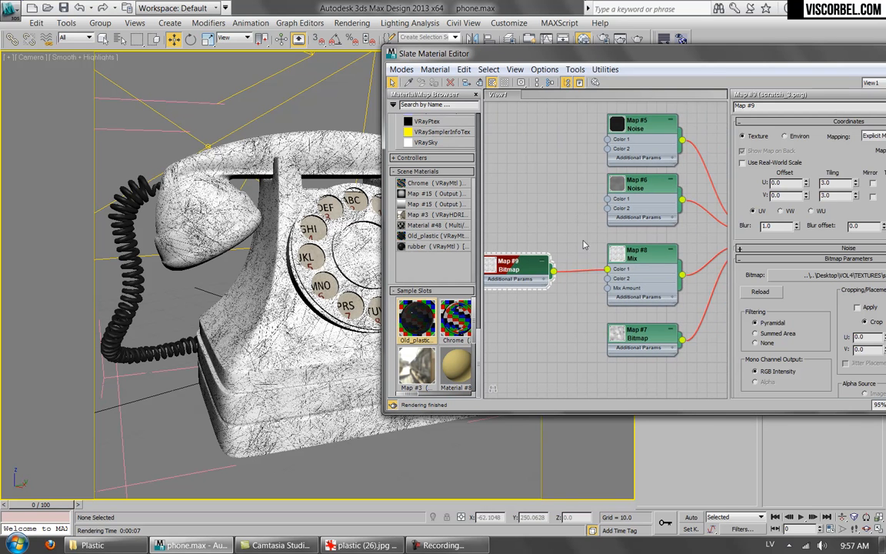
# Step: Assign a Noise map to the Color #2 map slot of the bump Mix map
pyautogui.click(640, 257)
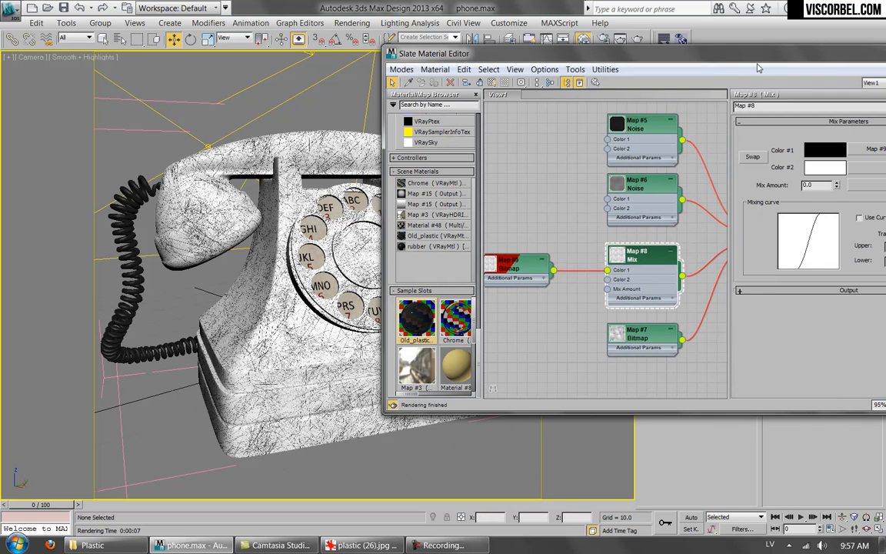
pyautogui.moveTo(759, 62); pyautogui.dragTo(550, 114)
pyautogui.click(680, 225)
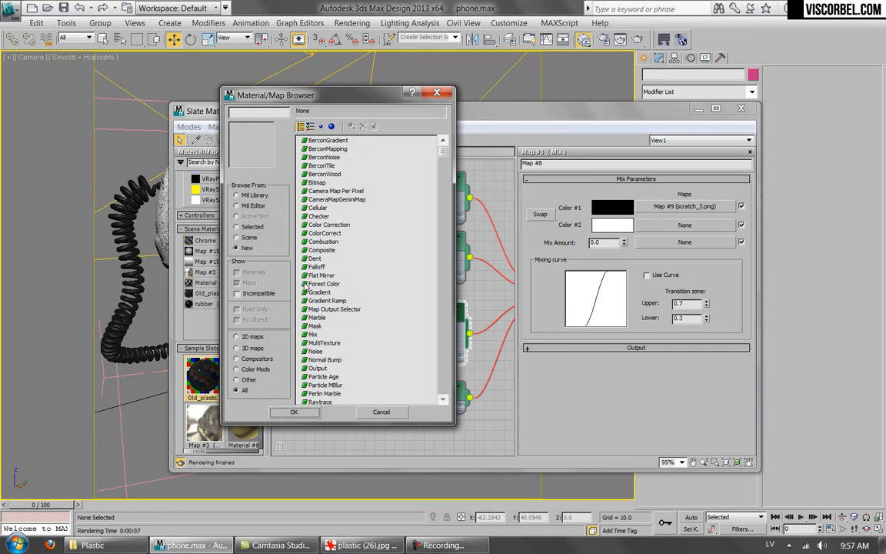
pyautogui.doubleClick(315, 351)
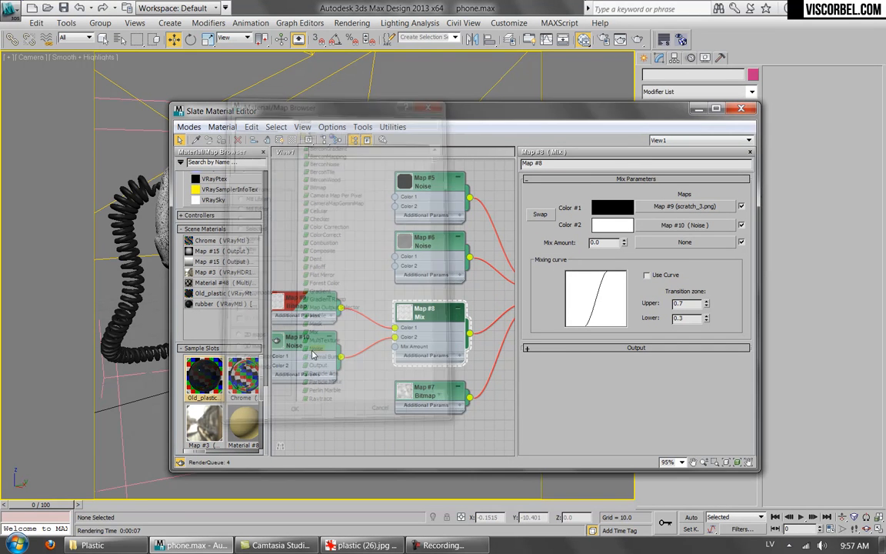
# Step: Set the size of the bump Noise map to 30 and show it on Old_plastic in the viewport
pyautogui.click(673, 225)
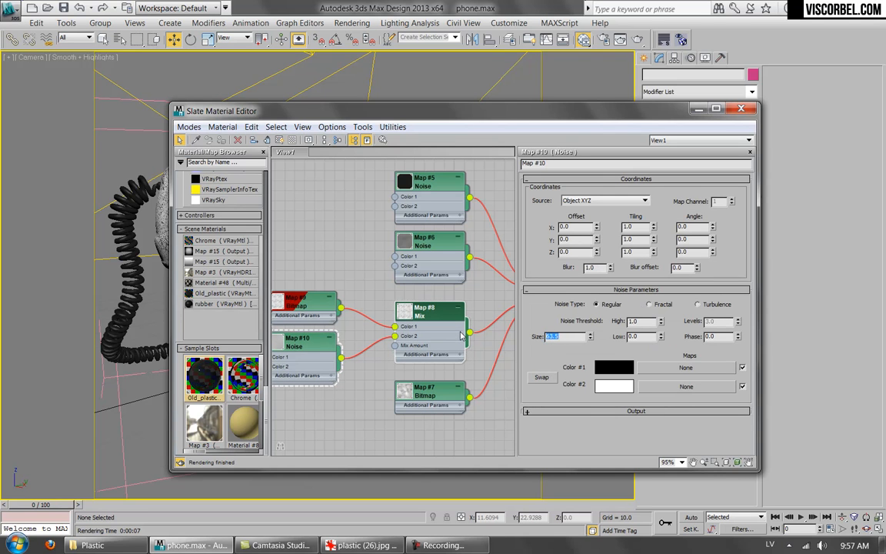
pyautogui.write('50')
pyautogui.press('Return')
pyautogui.rightClick(306, 344)
pyautogui.click(364, 168)
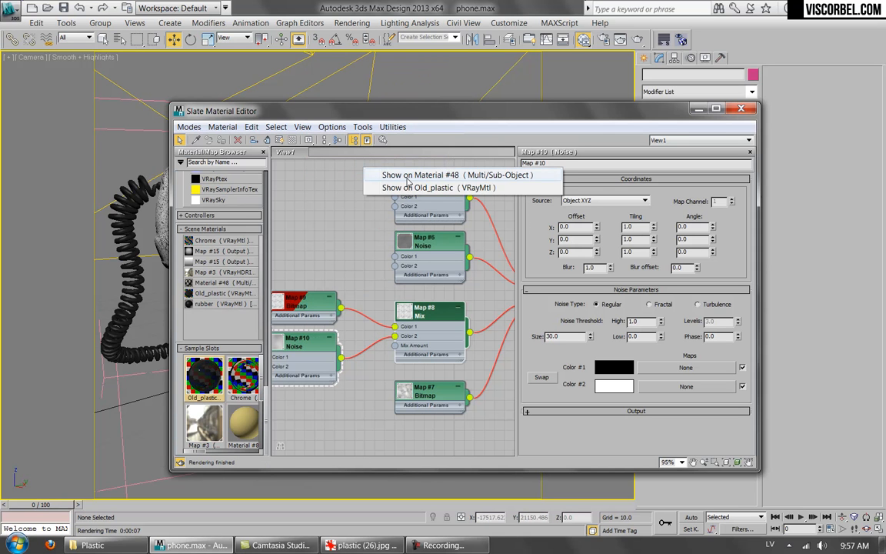
pyautogui.click(408, 187)
pyautogui.moveTo(388, 112); pyautogui.dragTo(753, 114)
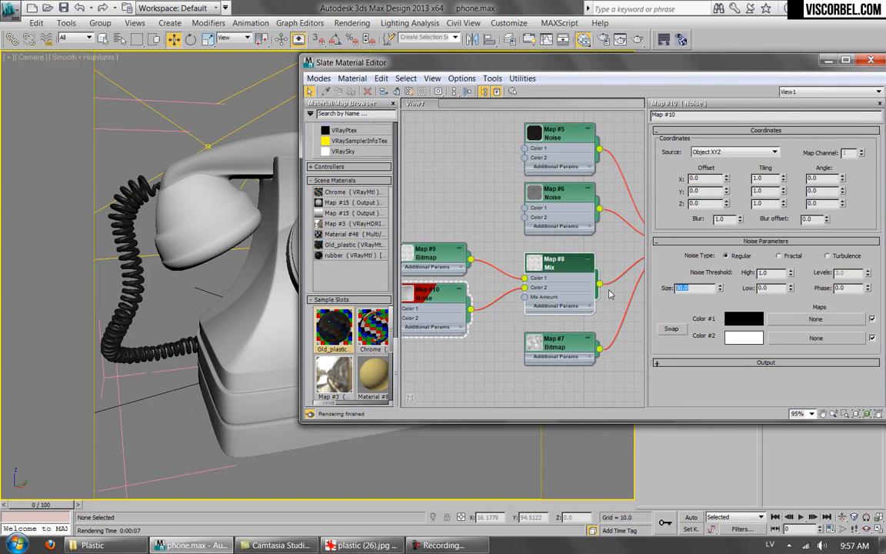
# Step: Reduce the size of the bump Noise map to 15 and check the phone model in the viewport
pyautogui.moveTo(452, 70); pyautogui.dragTo(712, 72)
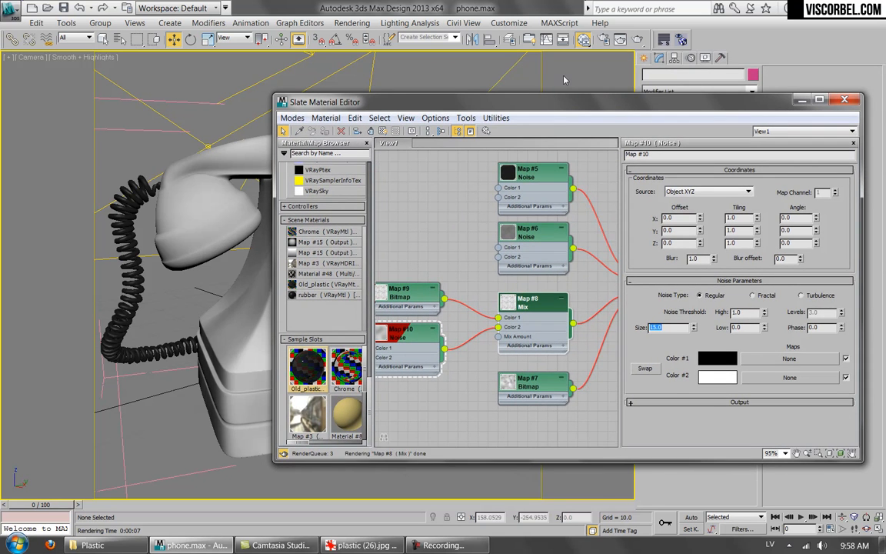
pyautogui.moveTo(570, 104); pyautogui.dragTo(823, 129)
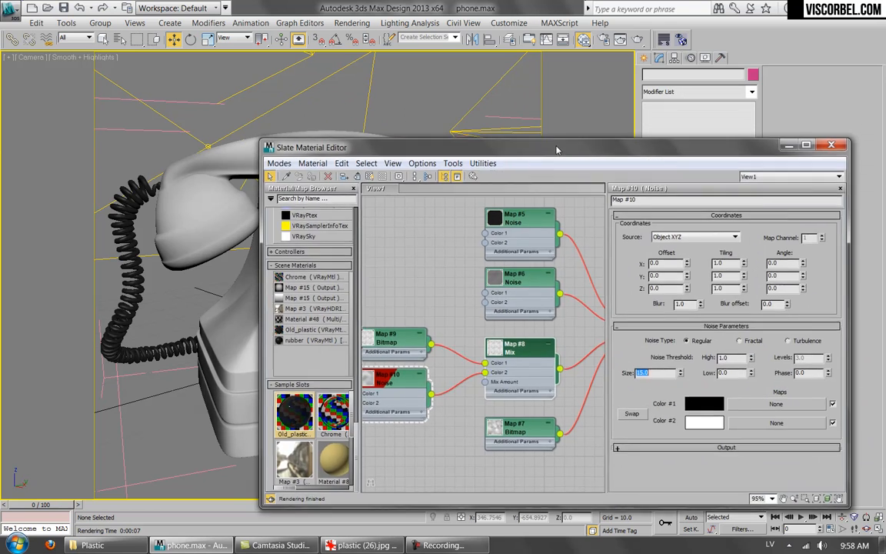
pyautogui.moveTo(571, 163); pyautogui.dragTo(591, 76)
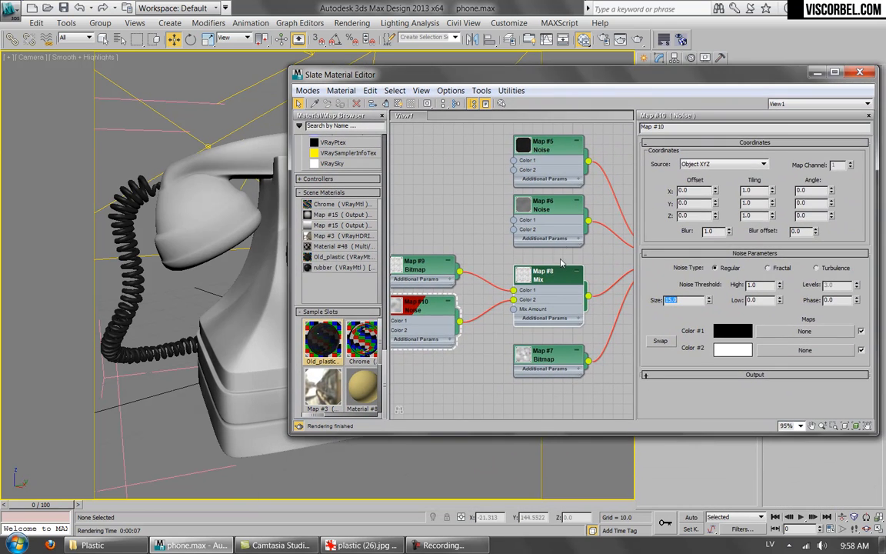
# Step: Swap the Noise and scratch maps in the bump Mix map and set its Mix Amount to 10
pyautogui.doubleClick(553, 275)
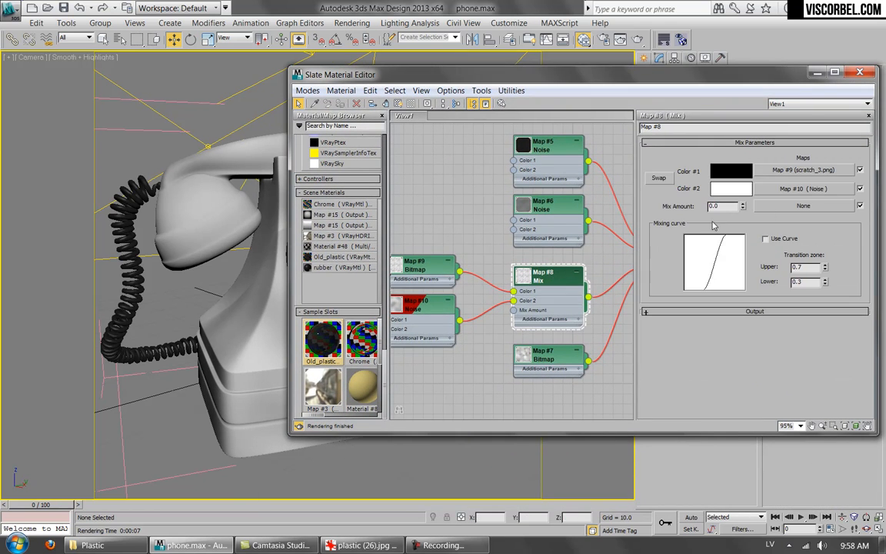
pyautogui.click(659, 180)
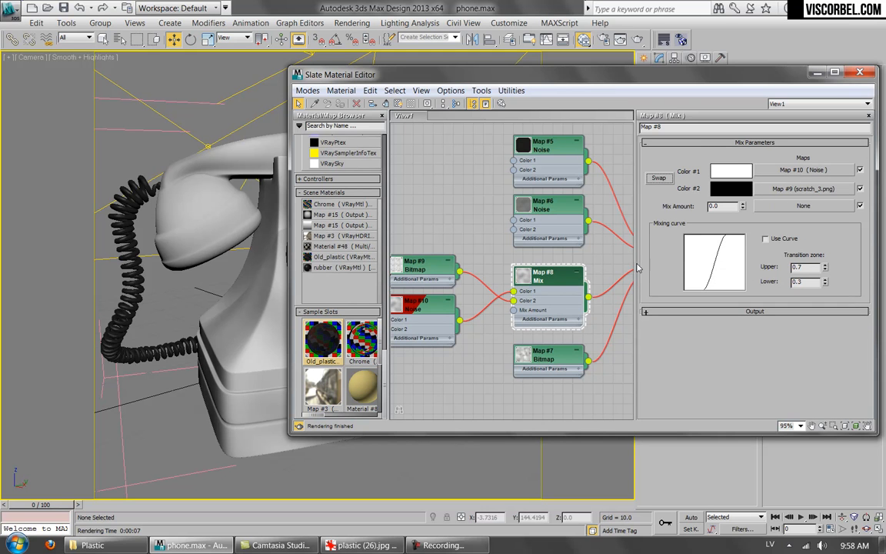
pyautogui.click(741, 206)
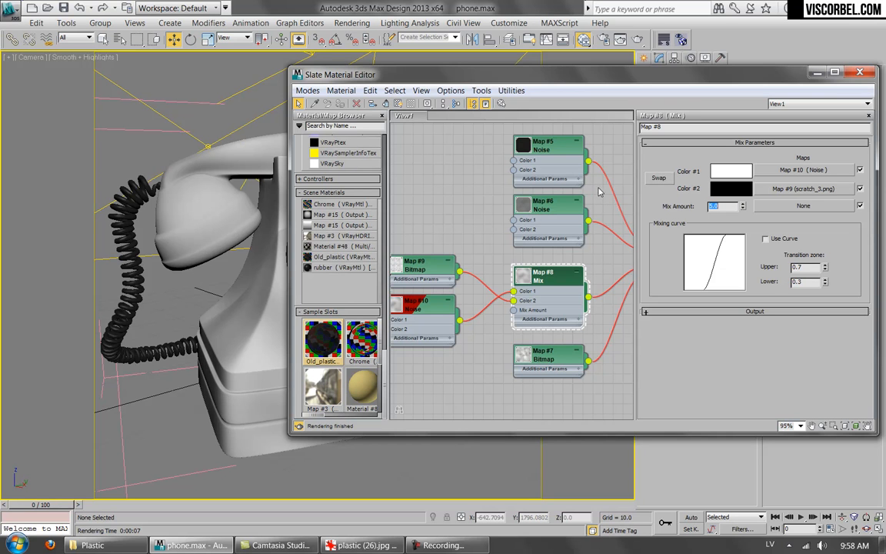
pyautogui.write('10')
pyautogui.press('Return')
# Step: Enlarge the preview of the bump Mix node and examine how the scratches blend with the noise
pyautogui.doubleClick(526, 277)
pyautogui.scroll(5, 527, 284)
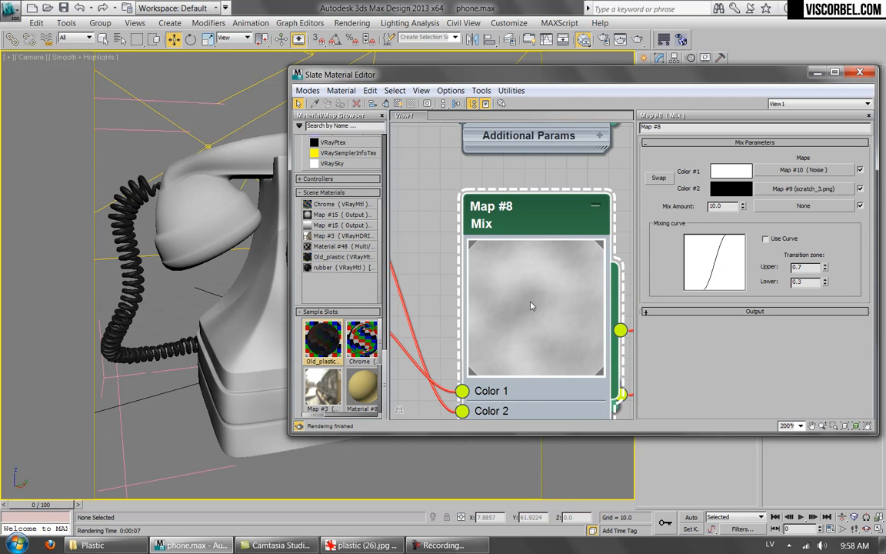
pyautogui.scroll(-3, 529, 311)
pyautogui.scroll(3, 531, 314)
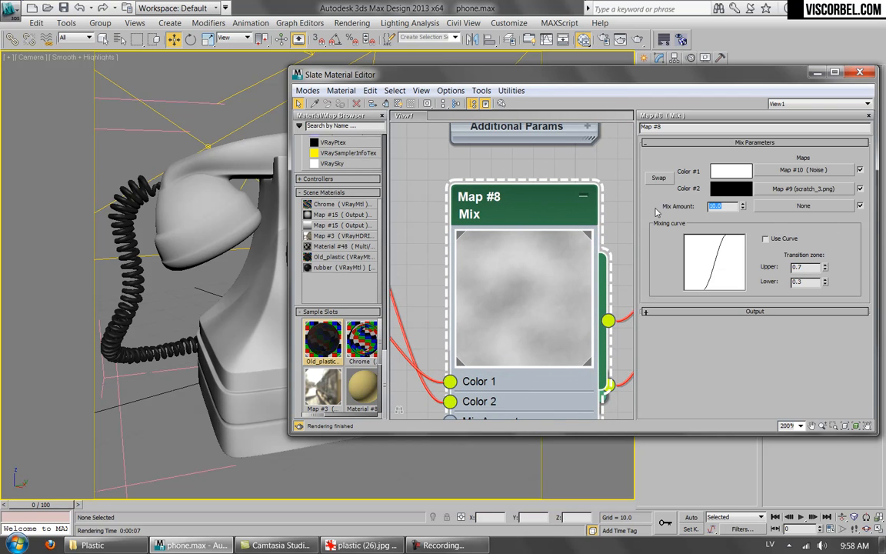
# Step: Set the Mix Amount of the bump Mix map to 8 and test-render the phone
pyautogui.press('Return')
pyautogui.click(638, 40)
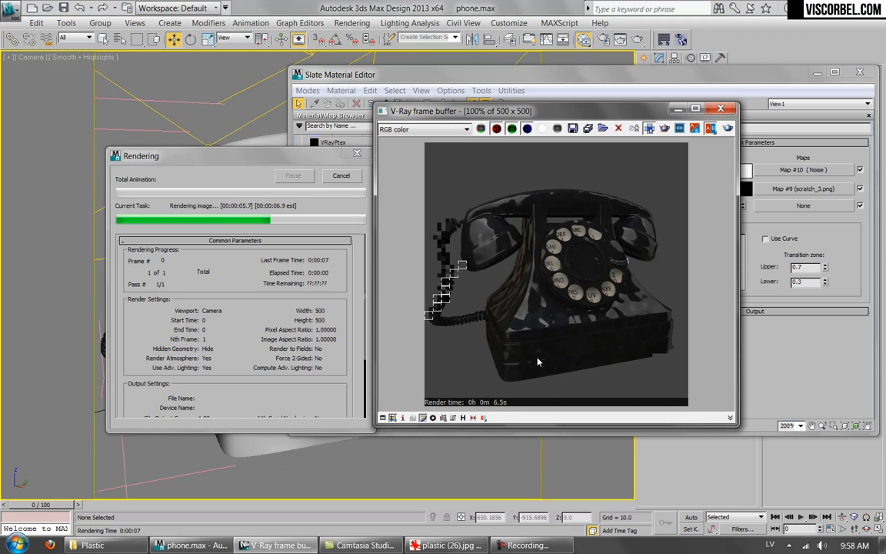
pyautogui.click(719, 109)
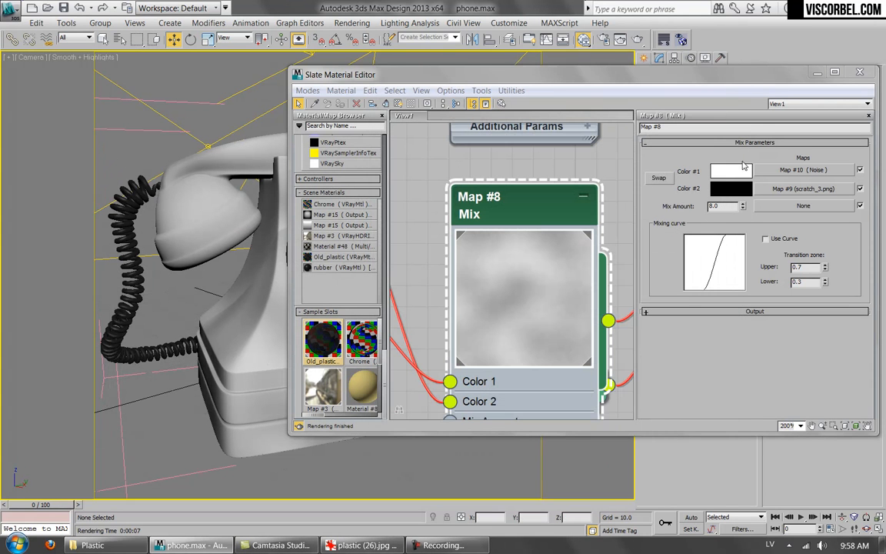
# Step: Set the size of the Noise map in the bump Mix map to 20
pyautogui.click(802, 171)
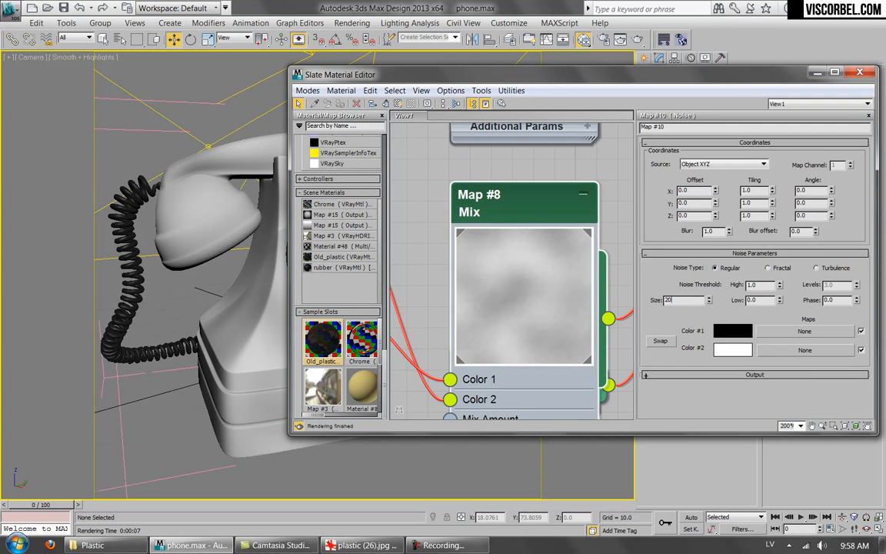
pyautogui.write('20')
pyautogui.press('Return')
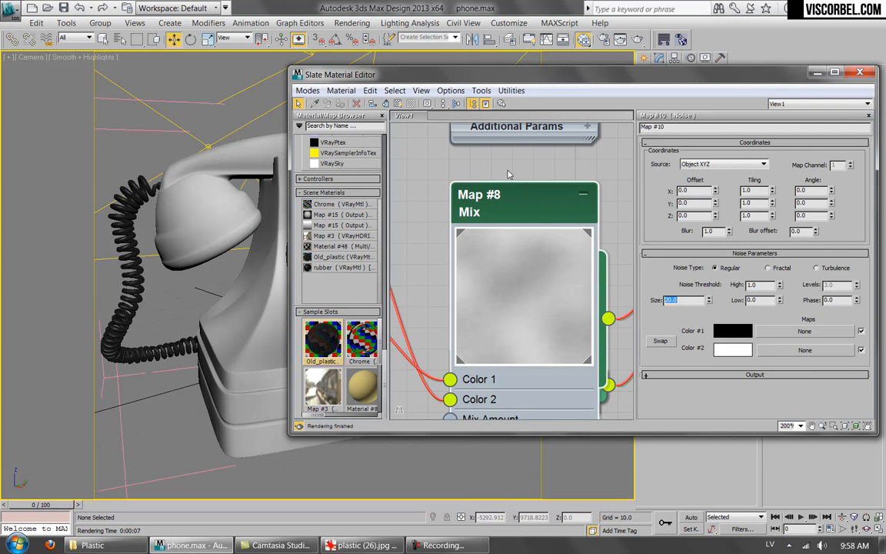
pyautogui.click(521, 190)
# Step: Open the parameters of the scratch bitmap feeding the bump Mix map and adjust its Blur value
pyautogui.scroll(-3, 495, 222)
pyautogui.moveTo(474, 218); pyautogui.dragTo(606, 243, button='middle')
pyautogui.click(443, 220)
pyautogui.doubleClick(443, 220)
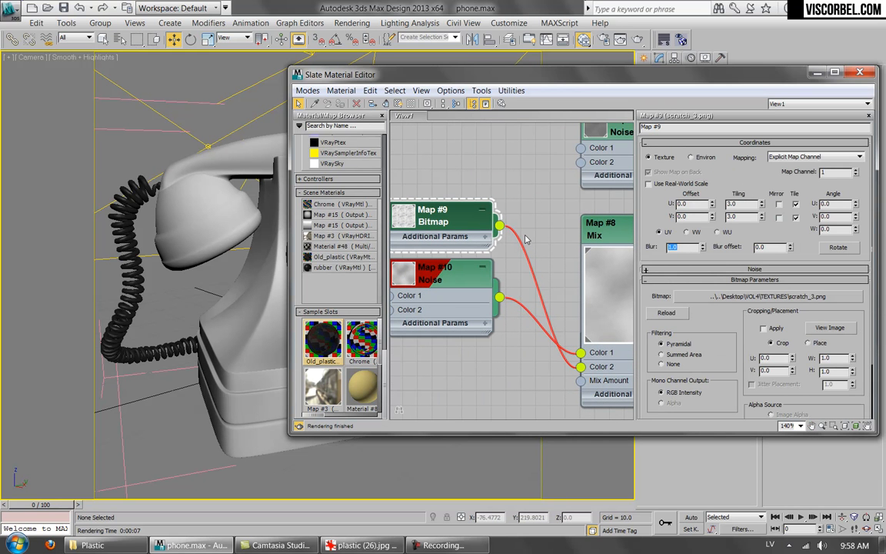
pyautogui.press('Return')
# Step: Set the Bump amount of the Old_plastic material to 5 and test-render the phone
pyautogui.doubleClick(595, 229)
pyautogui.moveTo(582, 193); pyautogui.dragTo(503, 256, button='middle')
pyautogui.scroll(-3, 509, 231)
pyautogui.doubleClick(549, 190)
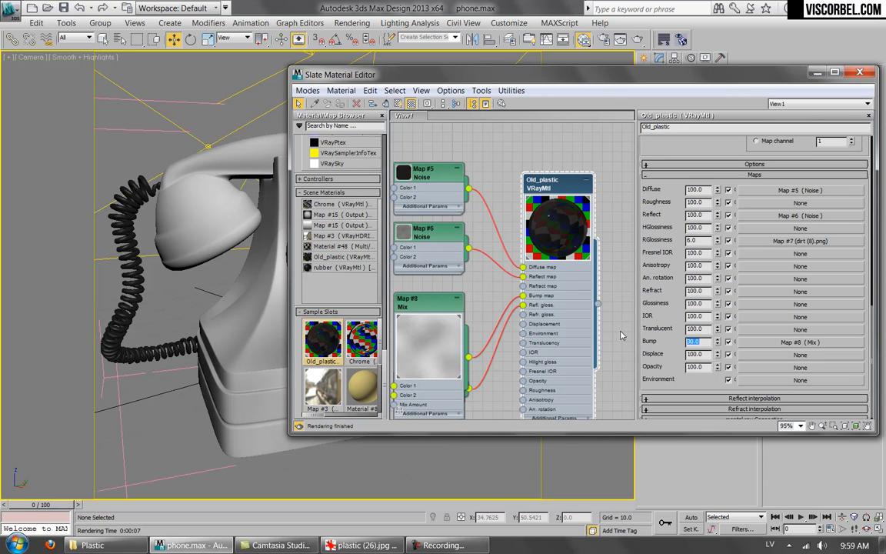
pyautogui.write('5')
pyautogui.press('Return')
pyautogui.click(637, 57)
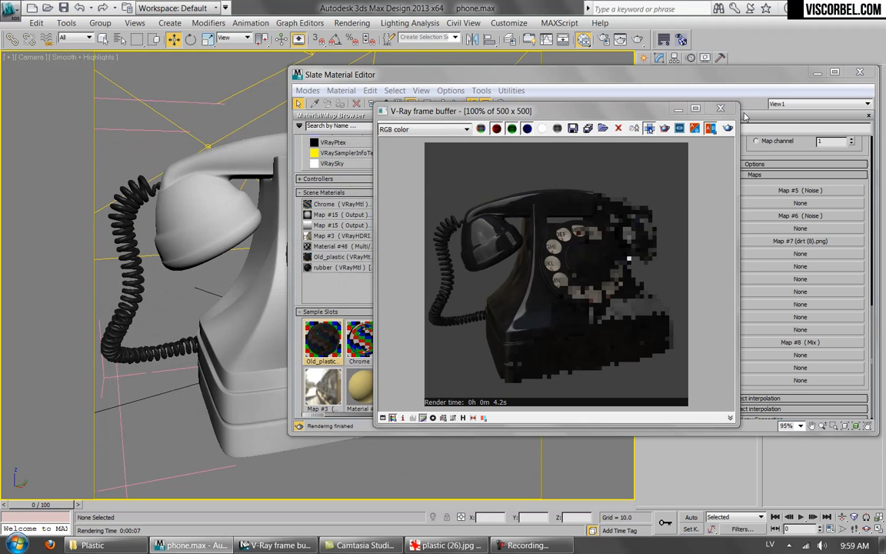
pyautogui.click(720, 108)
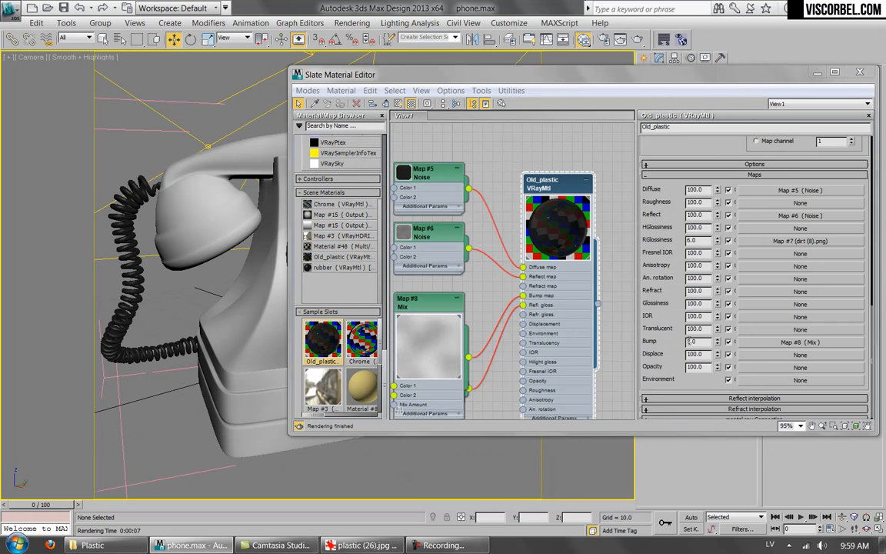
# Step: Set the Bump amount of the Old_plastic material to 2
pyautogui.doubleClick(690, 341)
pyautogui.write('2')
pyautogui.press('Return')
# Step: Increase the size of the Noise map in the bump Mix map to 30 and test-render the phone
pyautogui.moveTo(438, 281); pyautogui.dragTo(573, 266, button='middle')
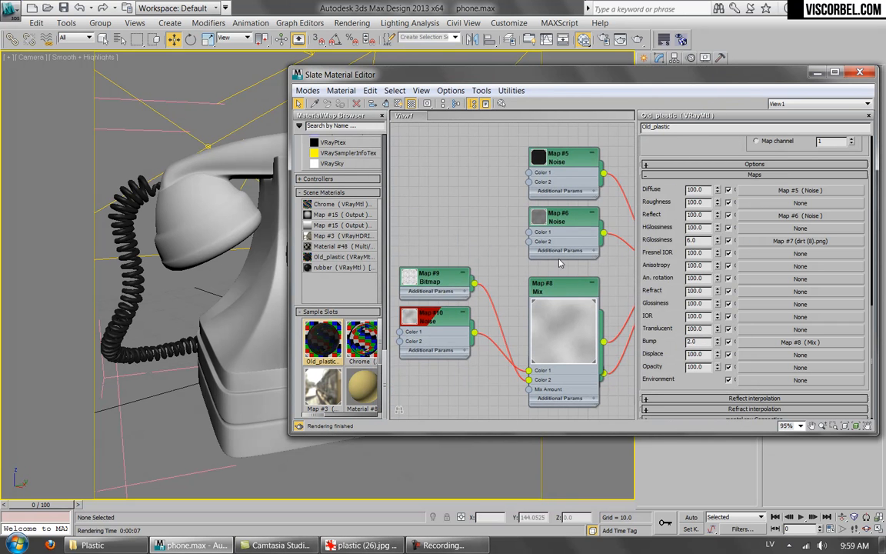
pyautogui.doubleClick(435, 320)
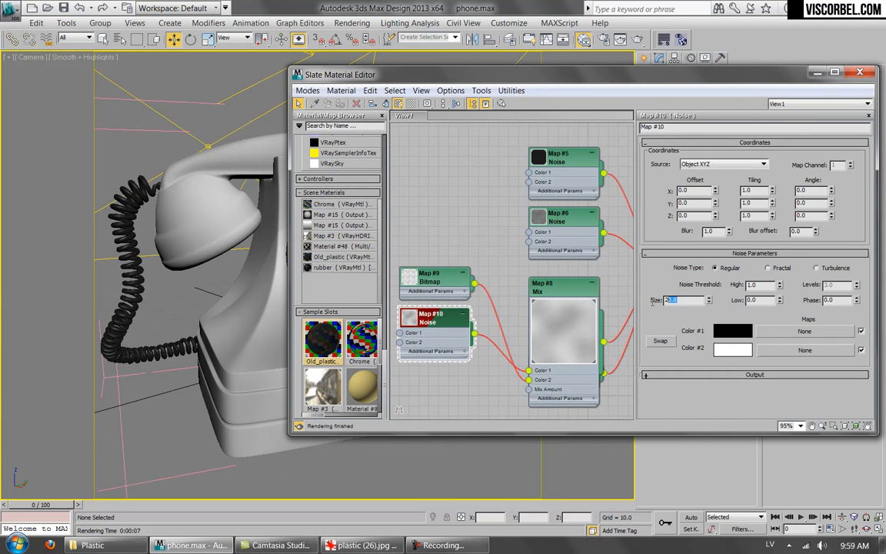
pyautogui.press('Return')
pyautogui.click(638, 39)
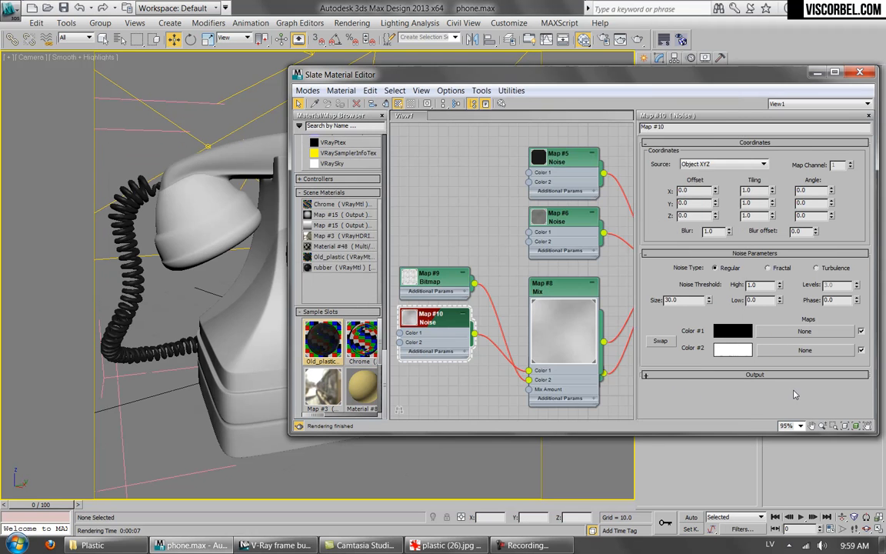
# Step: Set the Bump amount of the Old_plastic material to 3, then render the phone and inspect its surface up close
pyautogui.moveTo(583, 320); pyautogui.dragTo(457, 319, button='middle')
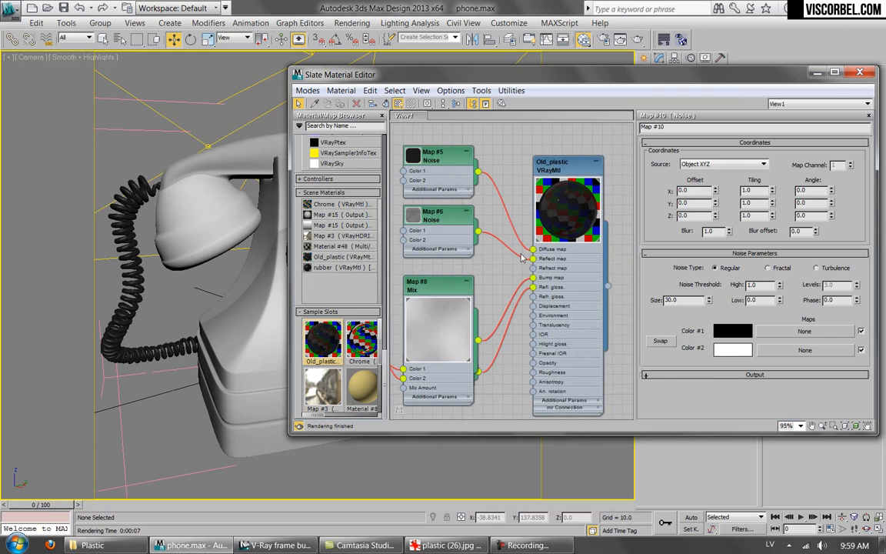
pyautogui.doubleClick(564, 171)
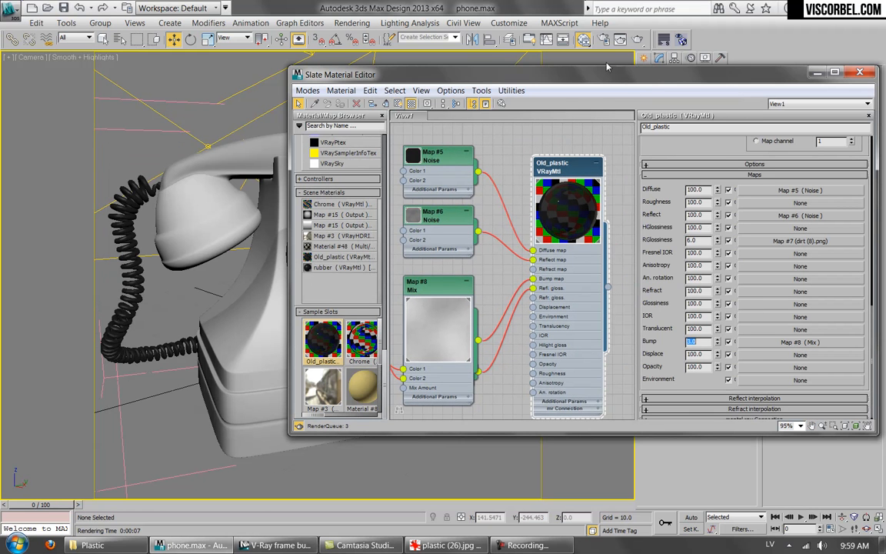
pyautogui.click(633, 39)
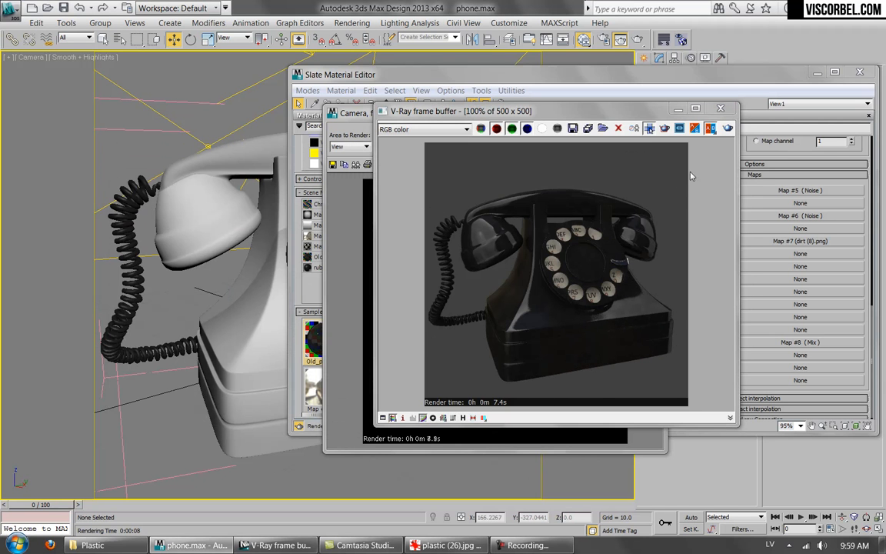
pyautogui.click(342, 289)
pyautogui.click(648, 110)
pyautogui.click(569, 297)
pyautogui.scroll(5, 569, 297)
pyautogui.scroll(-3, 569, 299)
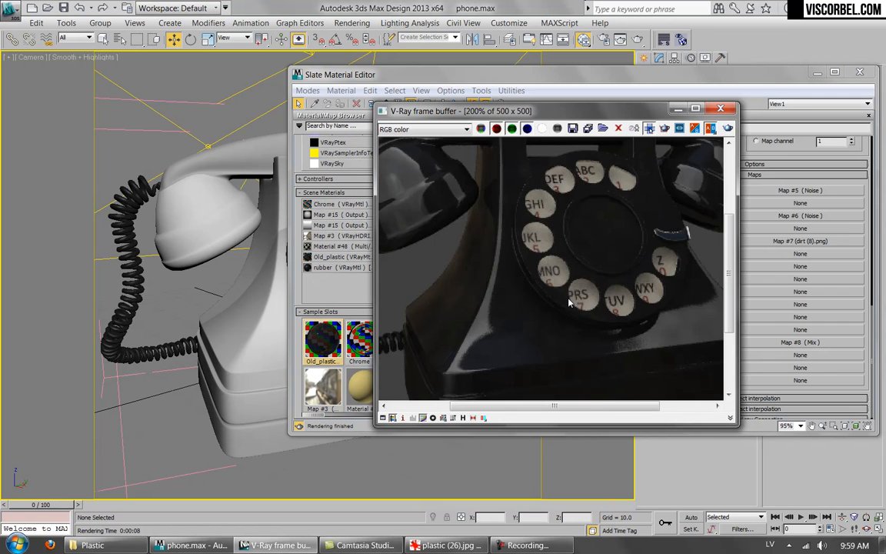
pyautogui.scroll(-2, 570, 302)
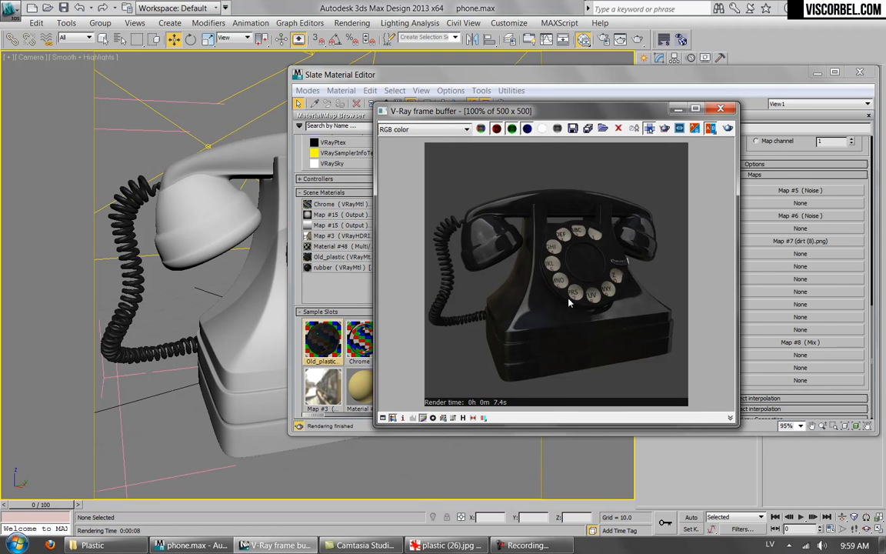
pyautogui.click(717, 109)
# Step: Set the Mix Amount of the bump Mix map to 15 and check the scratches in a new test render
pyautogui.moveTo(420, 306); pyautogui.dragTo(565, 276, button='middle')
pyautogui.doubleClick(571, 255)
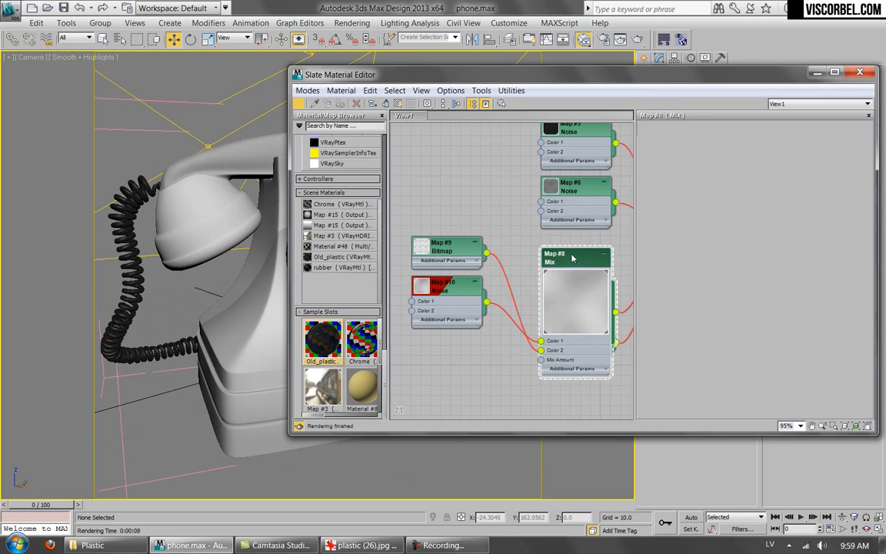
pyautogui.press('Return')
pyautogui.click(639, 40)
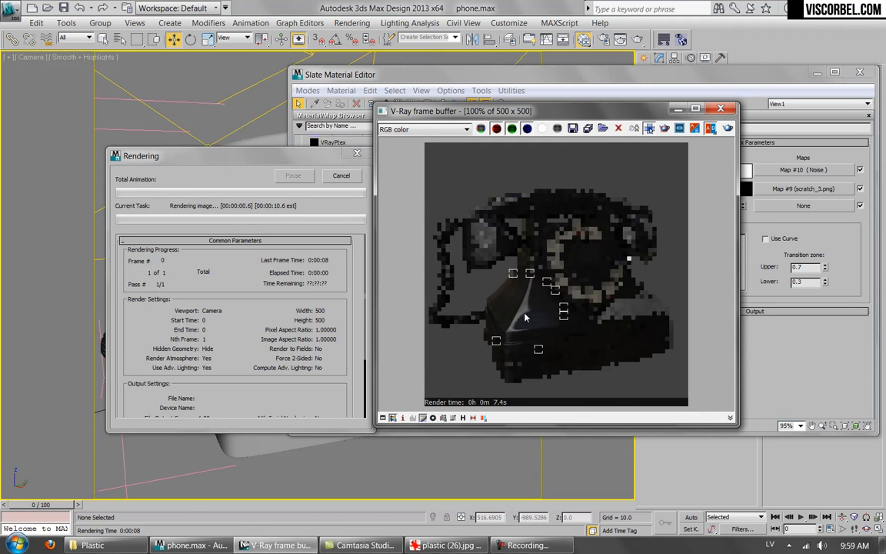
pyautogui.scroll(1, 524, 312)
pyautogui.moveTo(455, 184); pyautogui.dragTo(460, 243, button='middle')
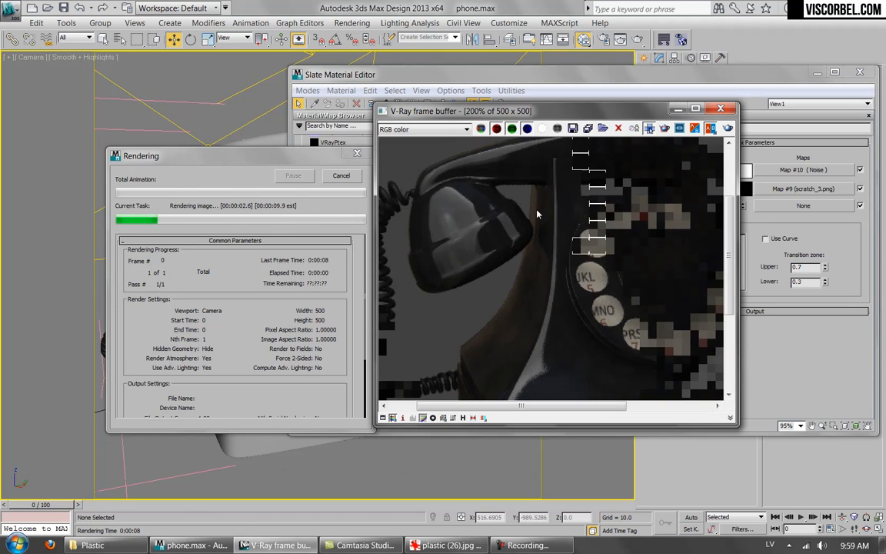
pyautogui.scroll(-1, 608, 262)
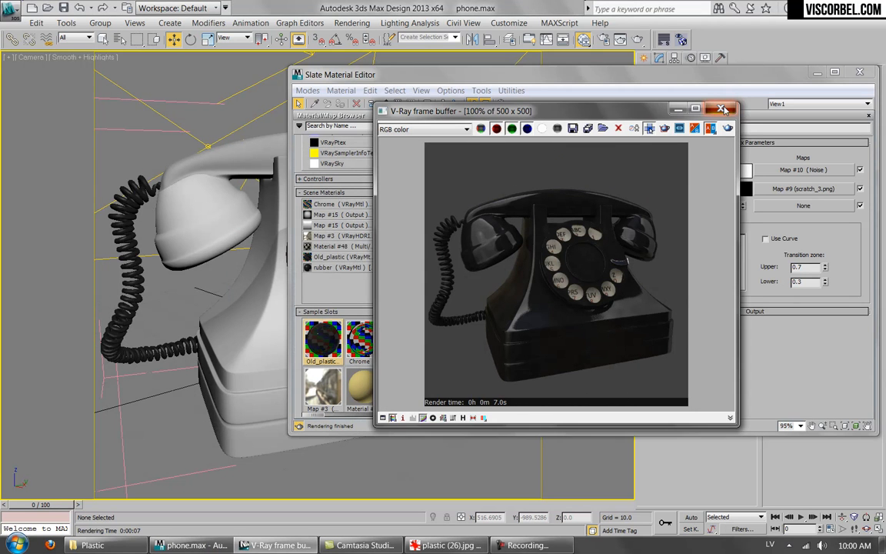
pyautogui.click(720, 109)
# Step: Duplicate the Old_plastic material with all its connected maps below the original and open the copy's parameters
pyautogui.scroll(-3, 570, 311)
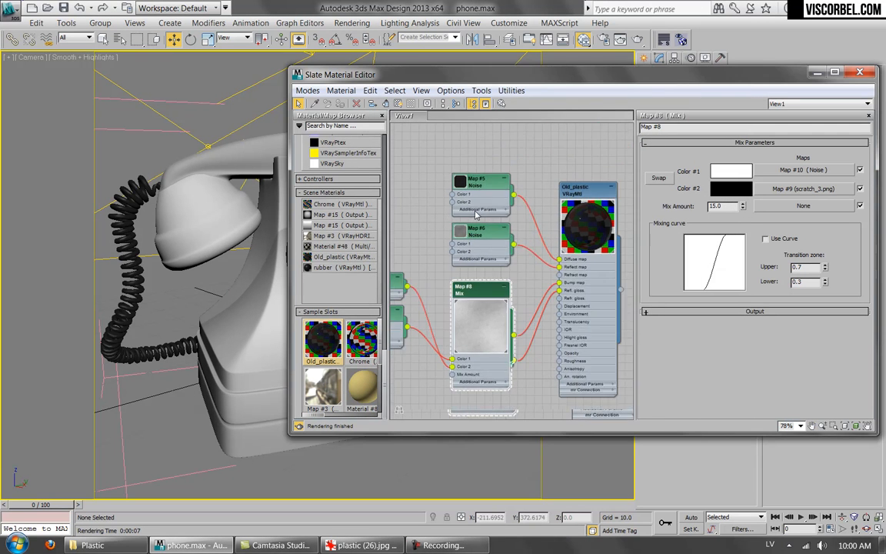
pyautogui.scroll(-2, 566, 231)
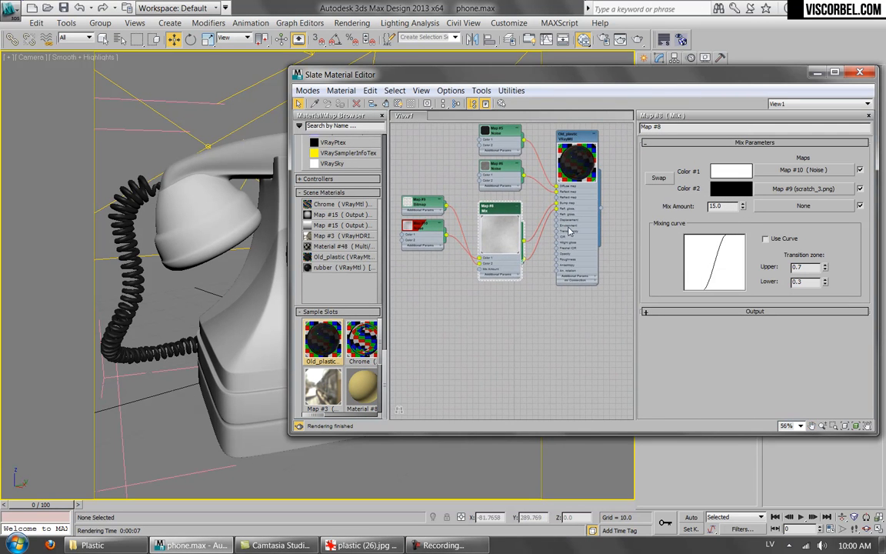
pyautogui.keyDown('shift'); pyautogui.moveTo(574, 146); pyautogui.dragTo(571, 324); pyautogui.keyUp('shift')
pyautogui.hotkey('ctrl', 'z')
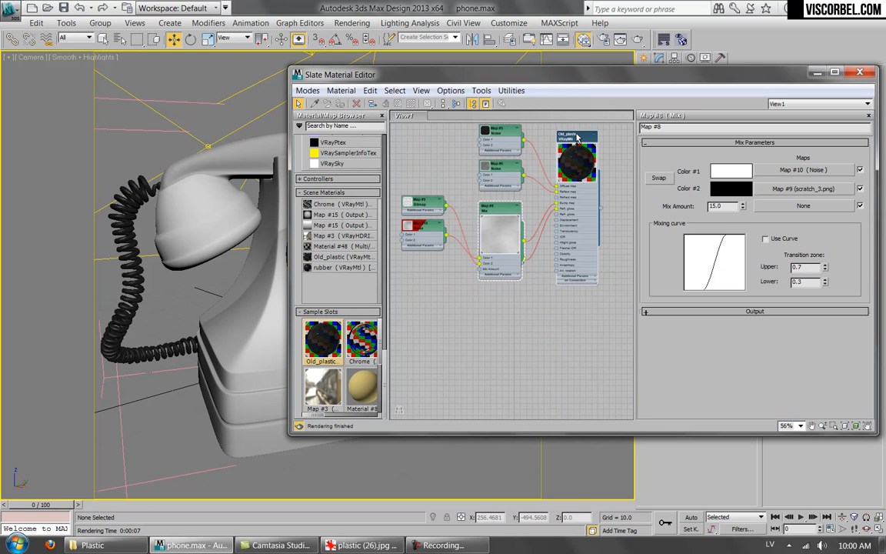
pyautogui.keyDown('shift'); pyautogui.moveTo(577, 137); pyautogui.dragTo(573, 311); pyautogui.keyUp('shift')
pyautogui.moveTo(534, 316); pyautogui.dragTo(526, 237, button='middle')
pyautogui.scroll(3, 516, 248)
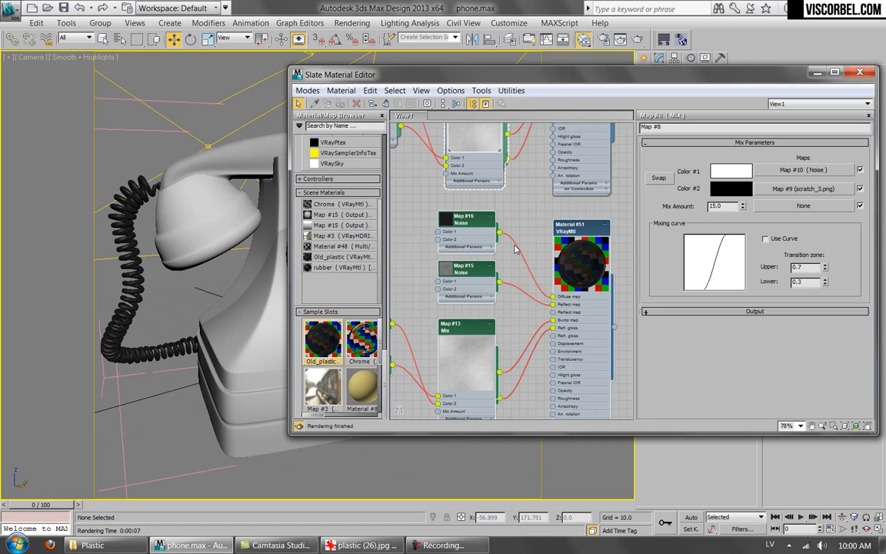
pyautogui.doubleClick(571, 236)
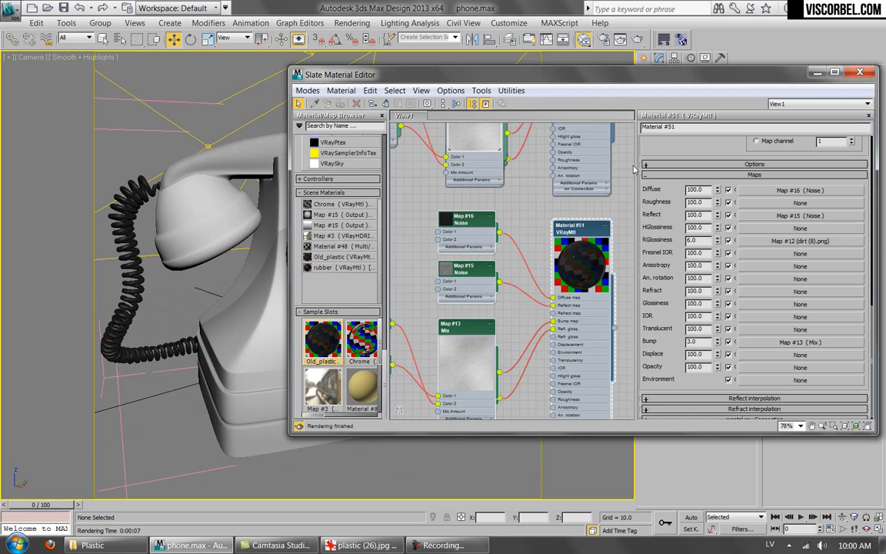
# Step: Select the phone's body and handset and assign the duplicated material to the whole selection
pyautogui.scroll(-6, 551, 264)
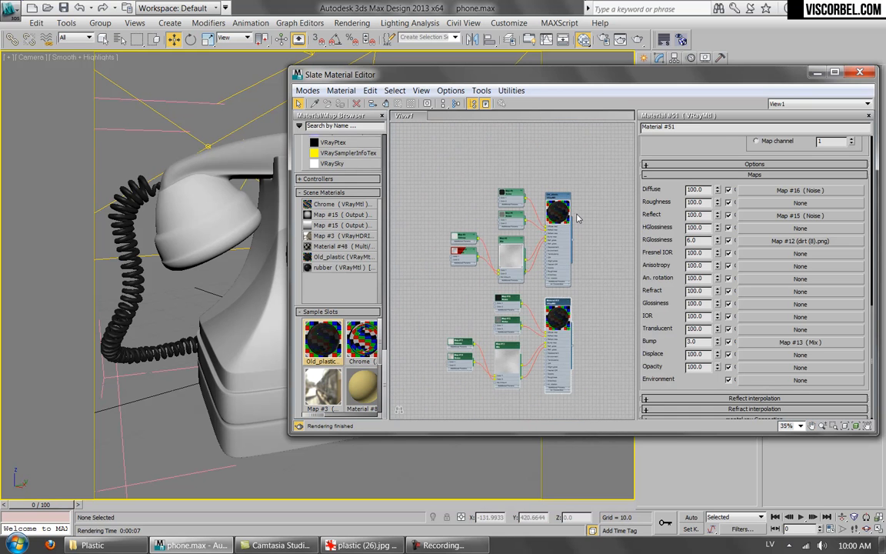
pyautogui.scroll(4, 603, 332)
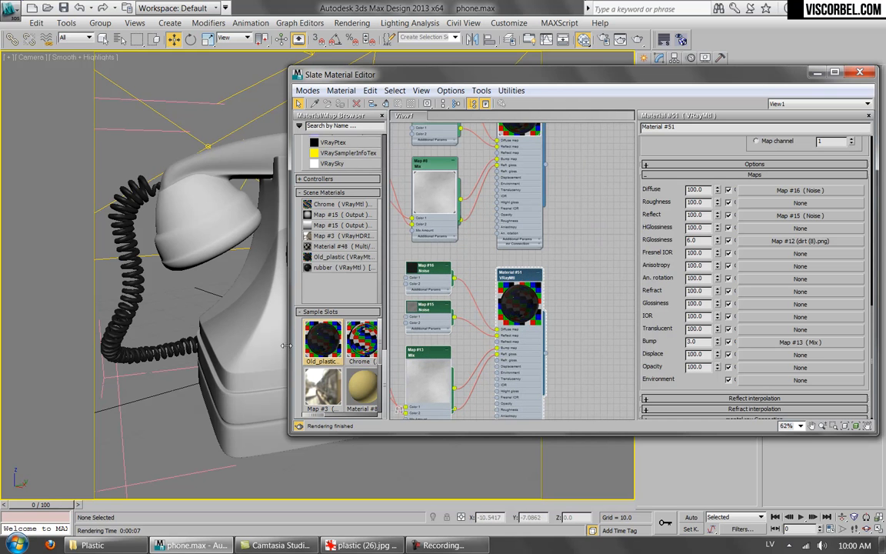
pyautogui.moveTo(497, 253); pyautogui.dragTo(553, 243, button='middle')
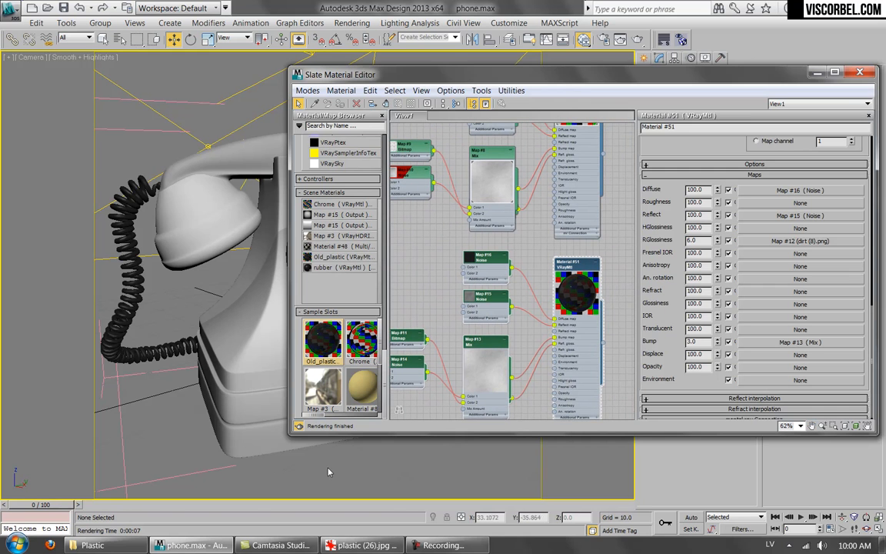
pyautogui.click(222, 331)
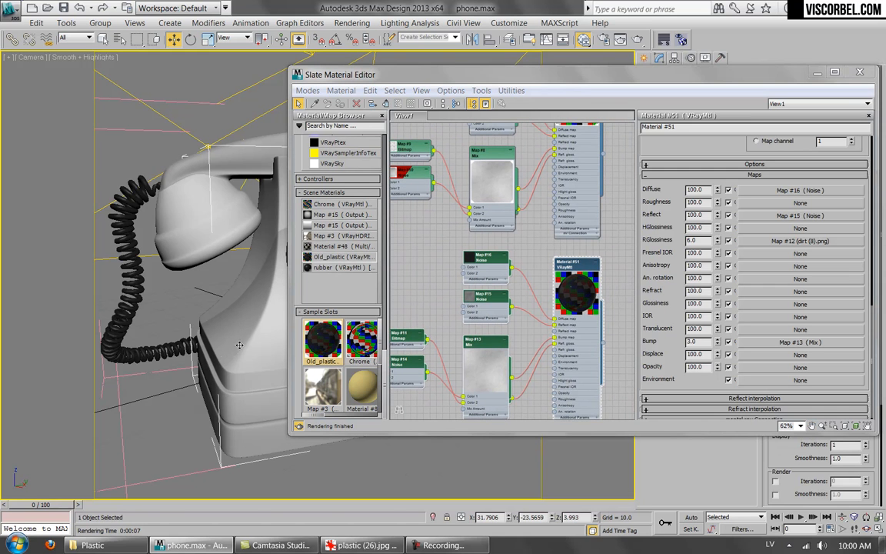
pyautogui.press('F3')
pyautogui.press('F3')
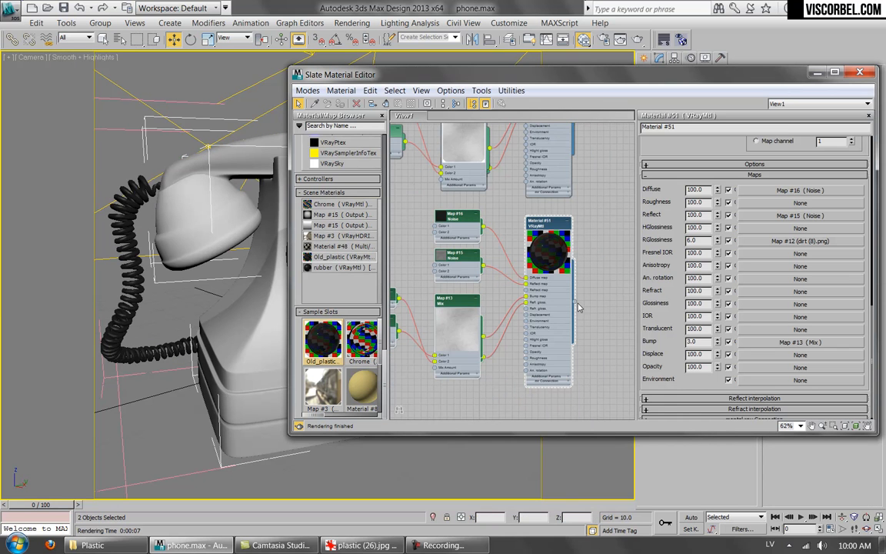
pyautogui.moveTo(574, 303); pyautogui.dragTo(257, 375)
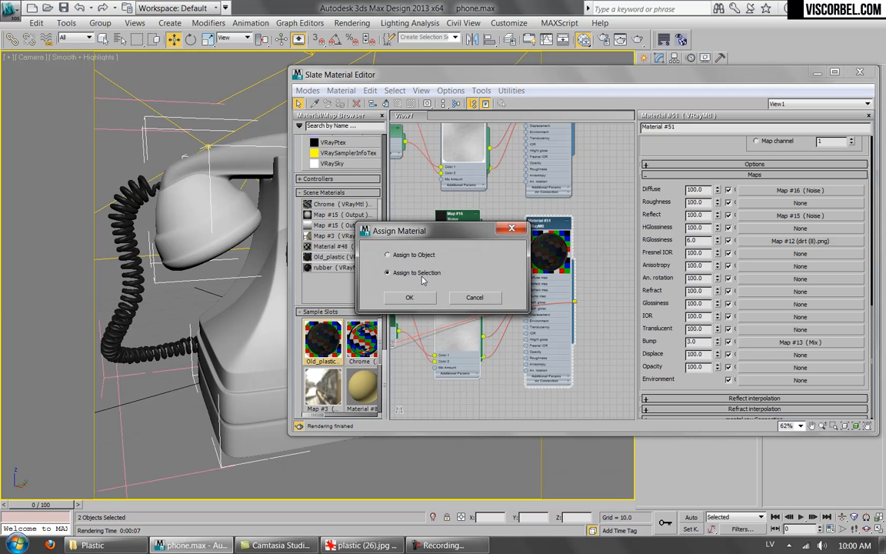
pyautogui.click(420, 304)
# Step: Change the reflection glossiness of the duplicated material and set its RGlossiness map amount to 50
pyautogui.scroll(1, 557, 300)
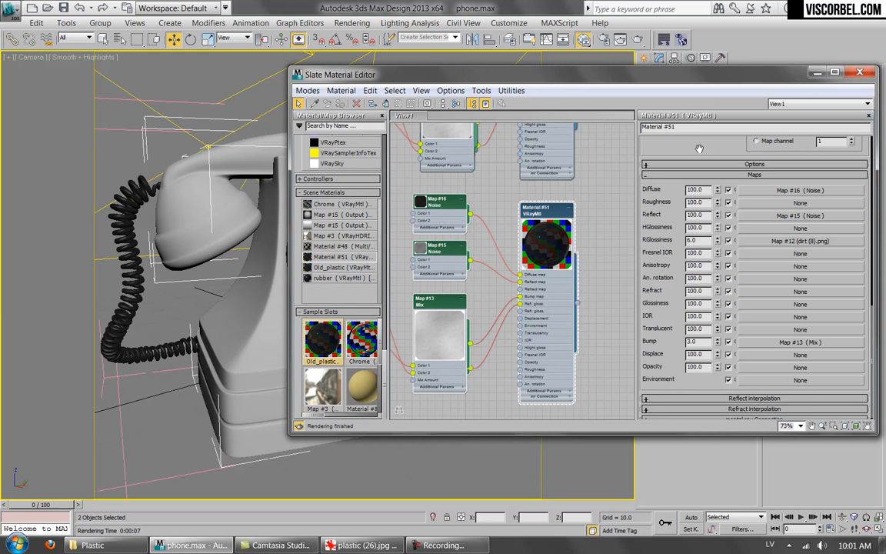
pyautogui.scroll(12, 669, 370)
pyautogui.scroll(-3, 648, 387)
pyautogui.scroll(-5, 647, 387)
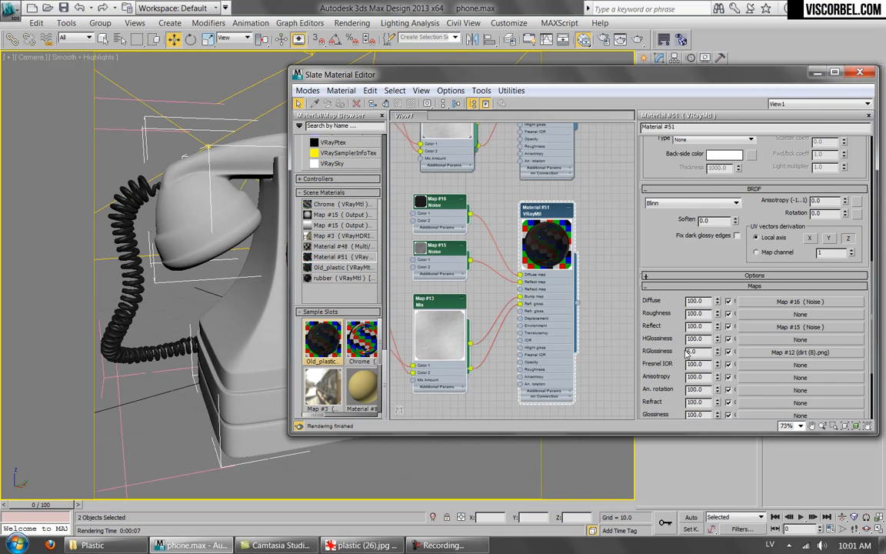
pyautogui.scroll(3, 554, 247)
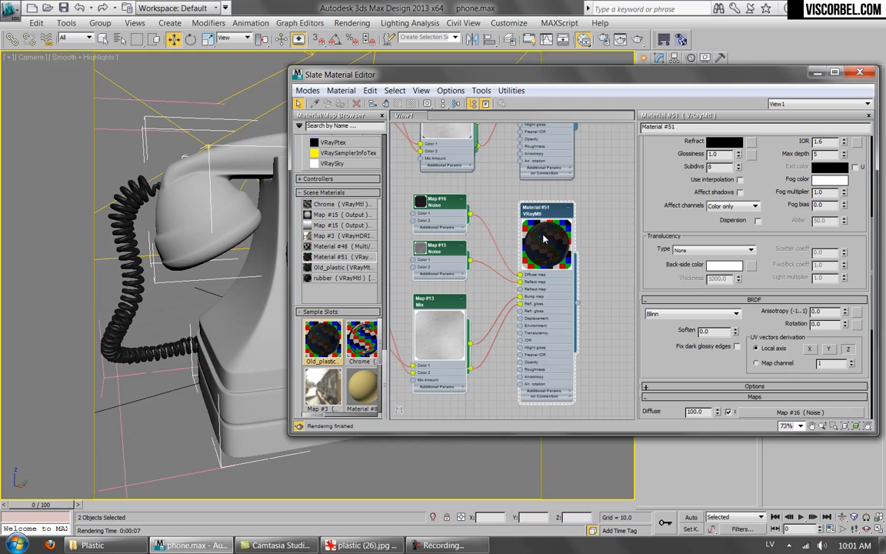
pyautogui.scroll(6, 544, 239)
pyautogui.scroll(3, 717, 298)
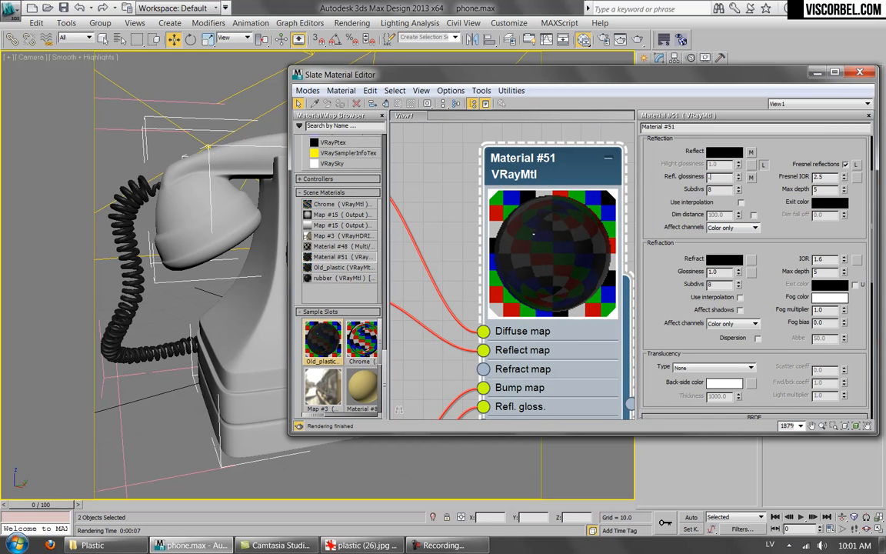
pyautogui.scroll(-5, 664, 290)
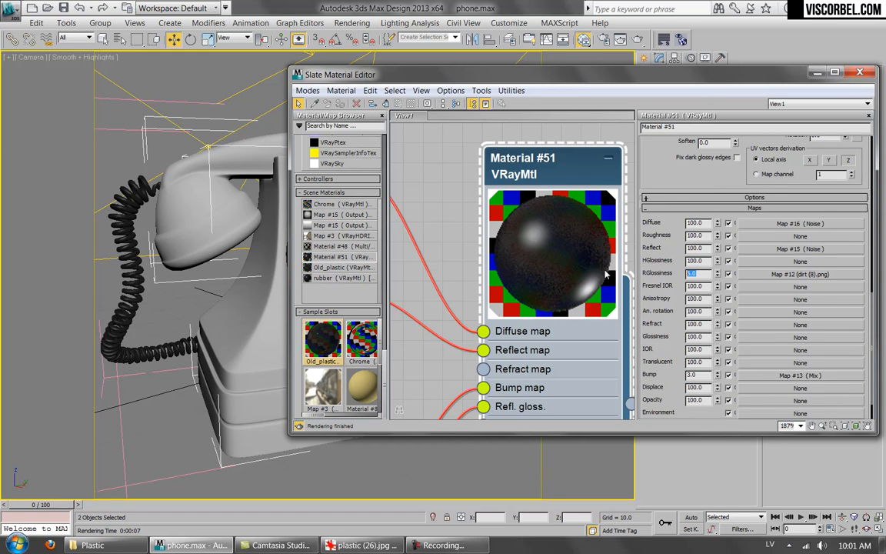
pyautogui.press('Return')
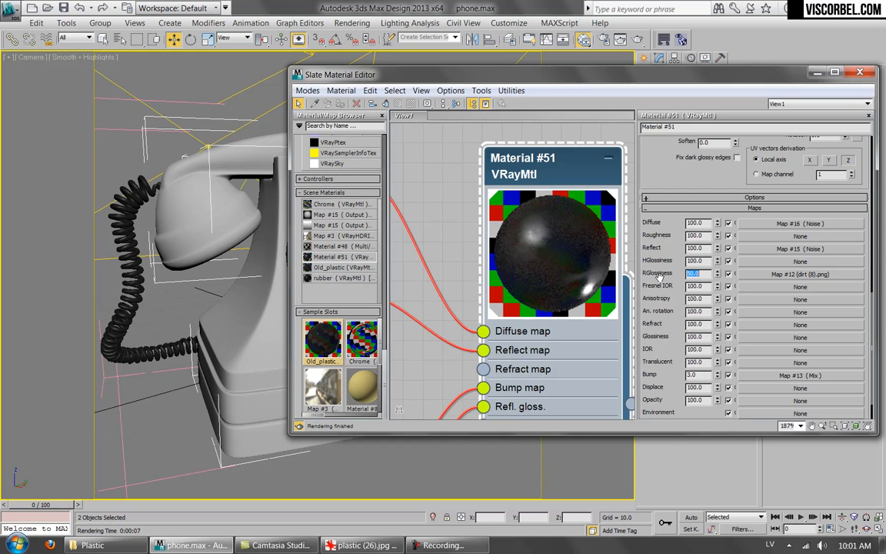
# Step: Compare the plastic (26).jpg reference photo with a new test render of the phone using the duplicated material
pyautogui.scroll(5, 651, 166)
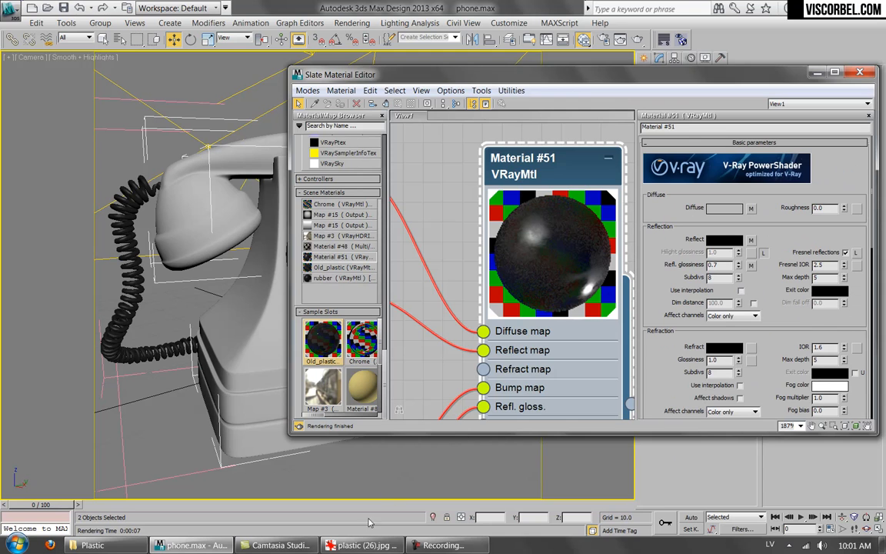
pyautogui.click(366, 546)
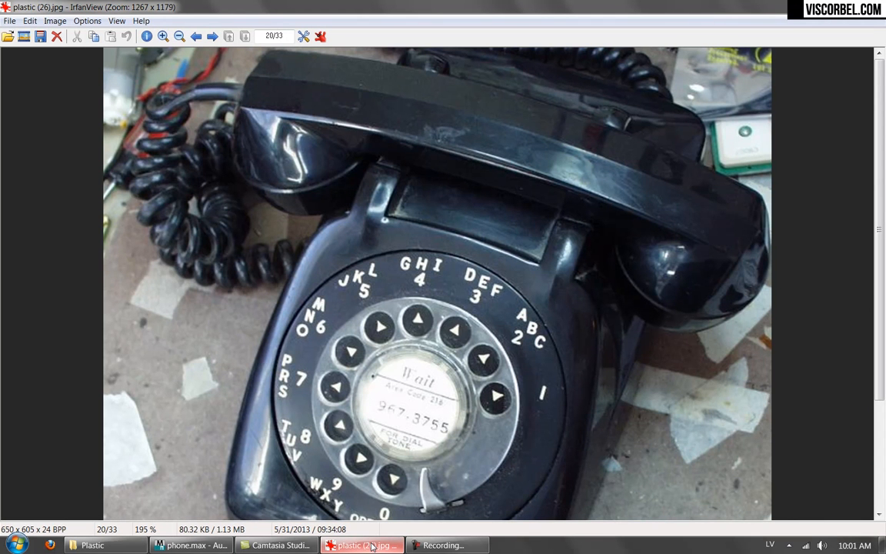
pyautogui.click(371, 546)
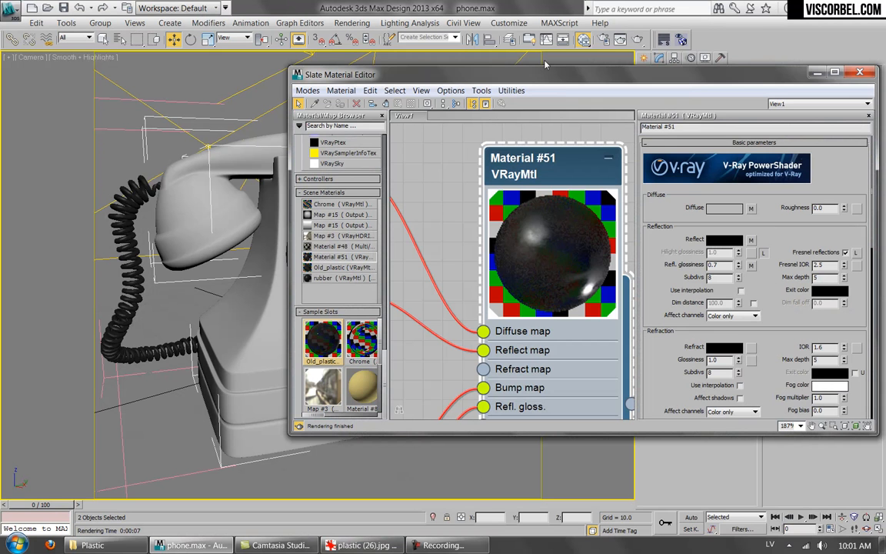
pyautogui.click(636, 41)
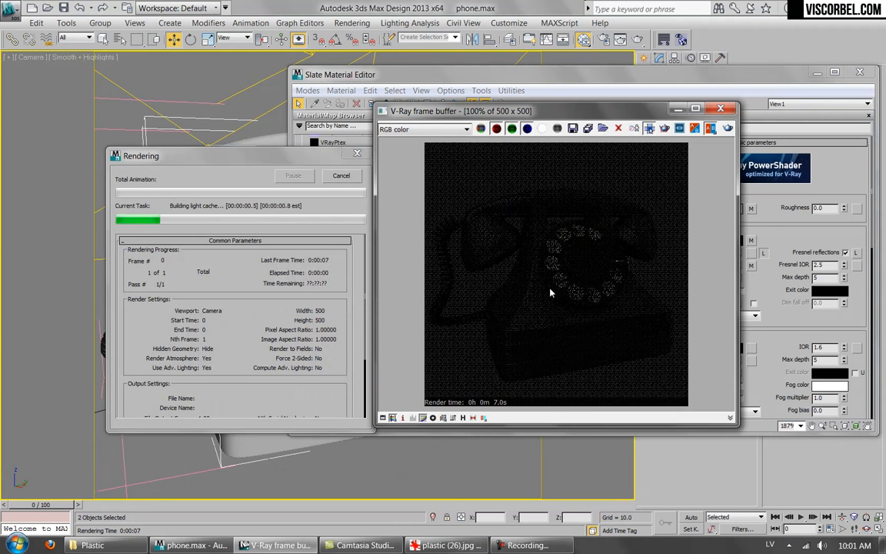
pyautogui.scroll(1, 534, 261)
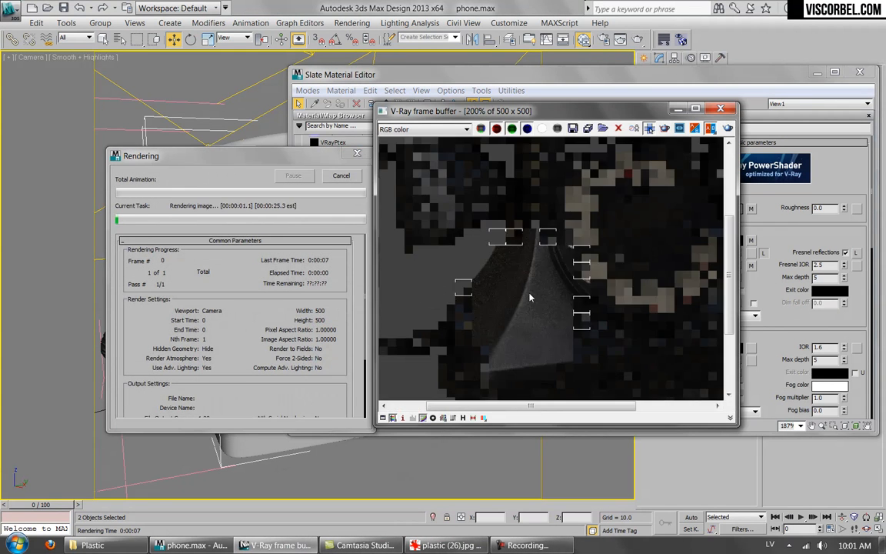
pyautogui.scroll(-1, 454, 203)
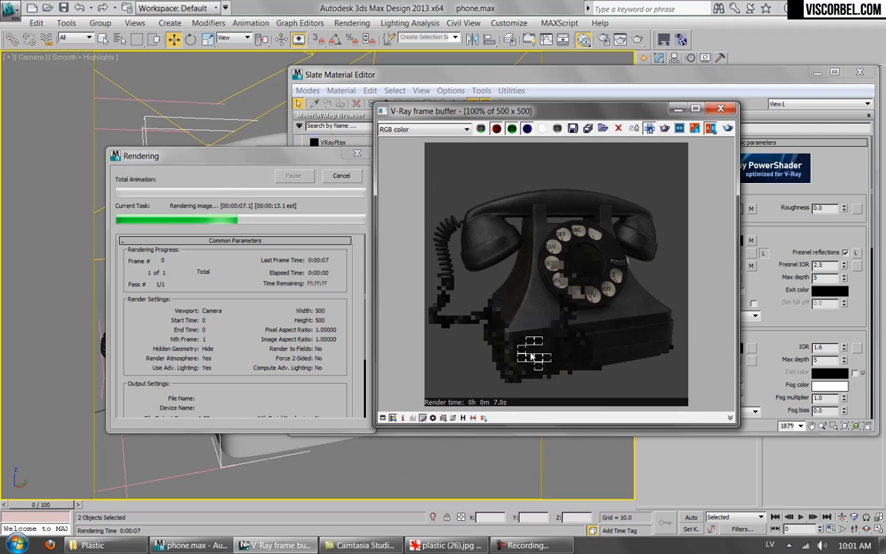
pyautogui.click(719, 113)
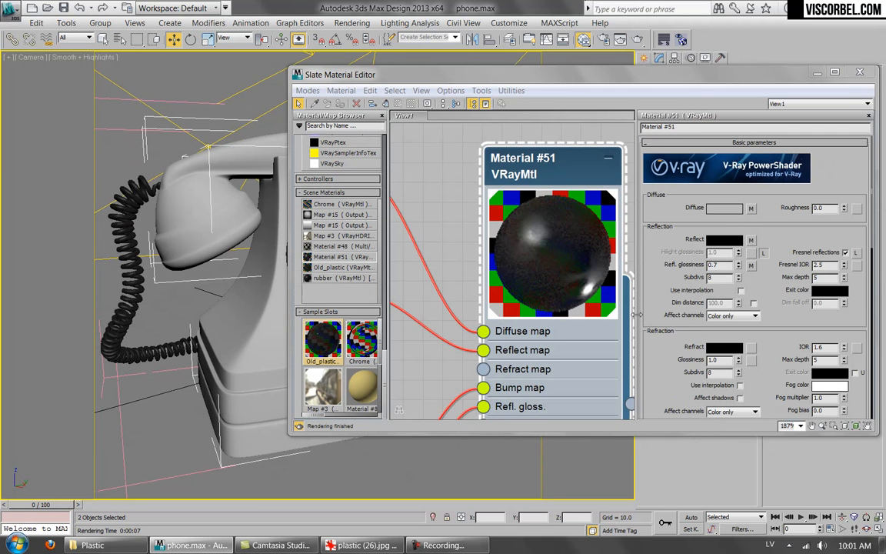
# Step: Replace the Noise map in the duplicated material's reflection with the dirt (3).png bitmap
pyautogui.rightClick(753, 241)
pyautogui.click(779, 271)
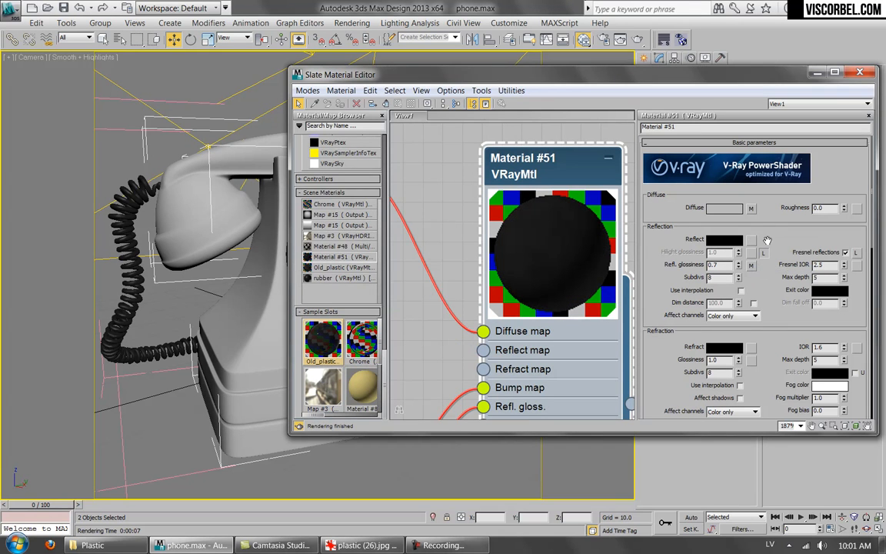
pyautogui.click(751, 241)
pyautogui.doubleClick(318, 182)
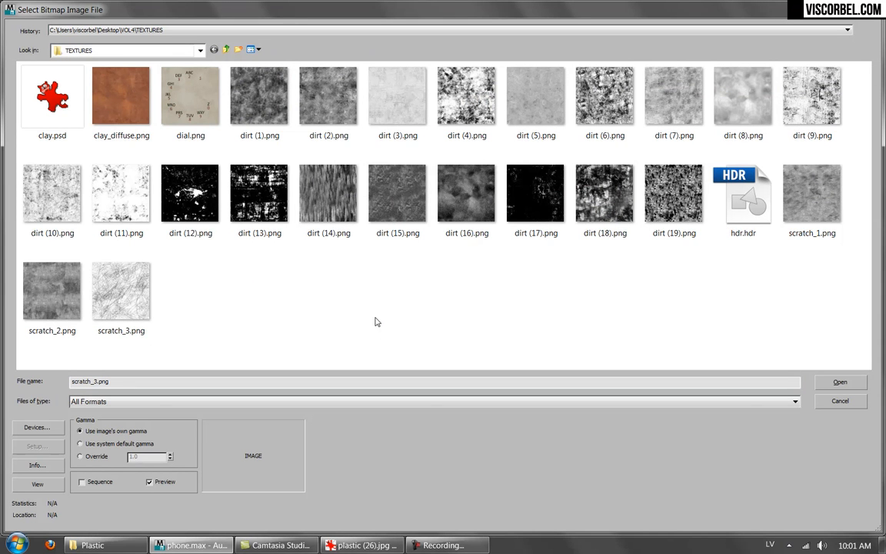
pyautogui.doubleClick(398, 99)
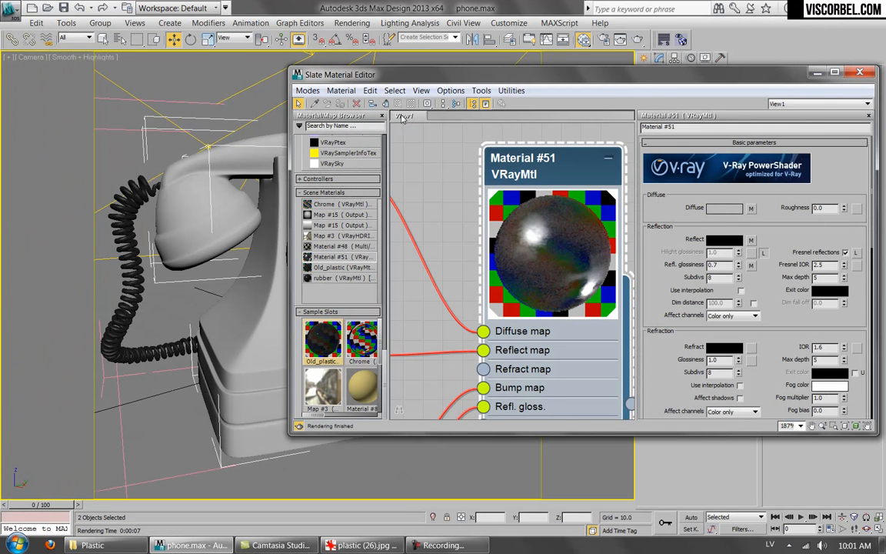
# Step: Show the dirt (3).png reflection bitmap in the viewport and move the material editor to uncover the render controls
pyautogui.scroll(-3, 510, 299)
pyautogui.moveTo(450, 326); pyautogui.dragTo(583, 242, button='middle')
pyautogui.rightClick(462, 286)
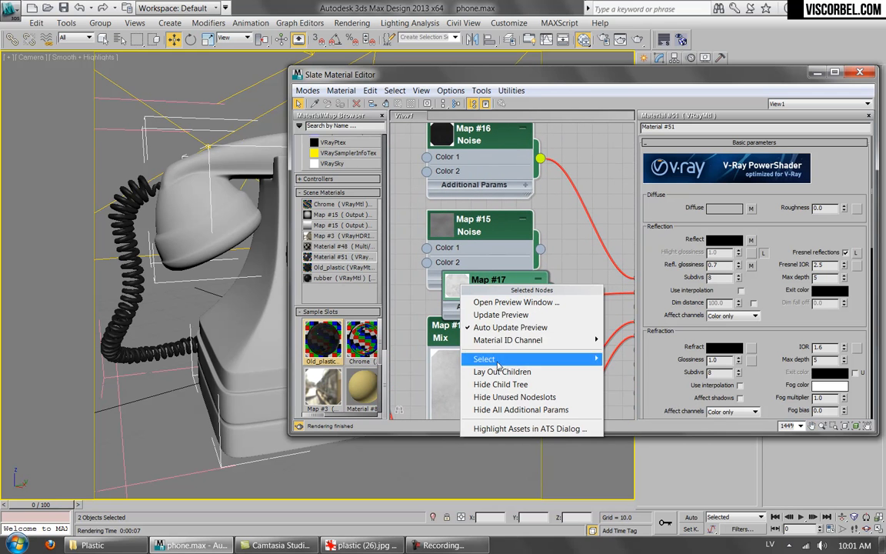
pyautogui.rightClick(485, 282)
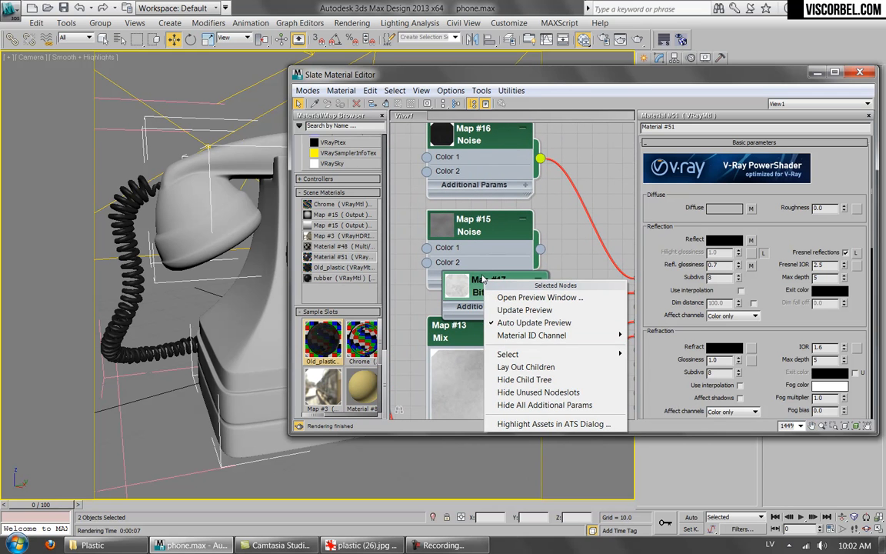
pyautogui.click(473, 291)
pyautogui.rightClick(485, 291)
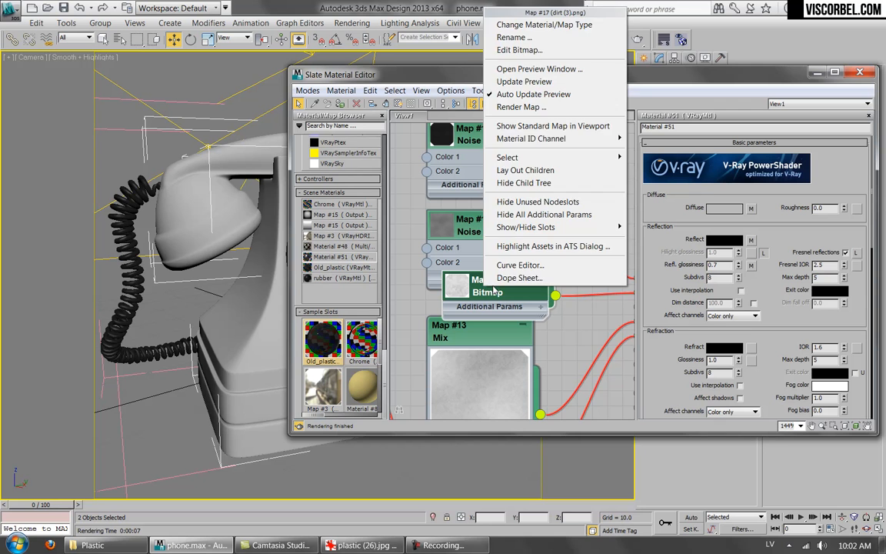
pyautogui.click(508, 124)
pyautogui.moveTo(436, 76); pyautogui.dragTo(360, 114)
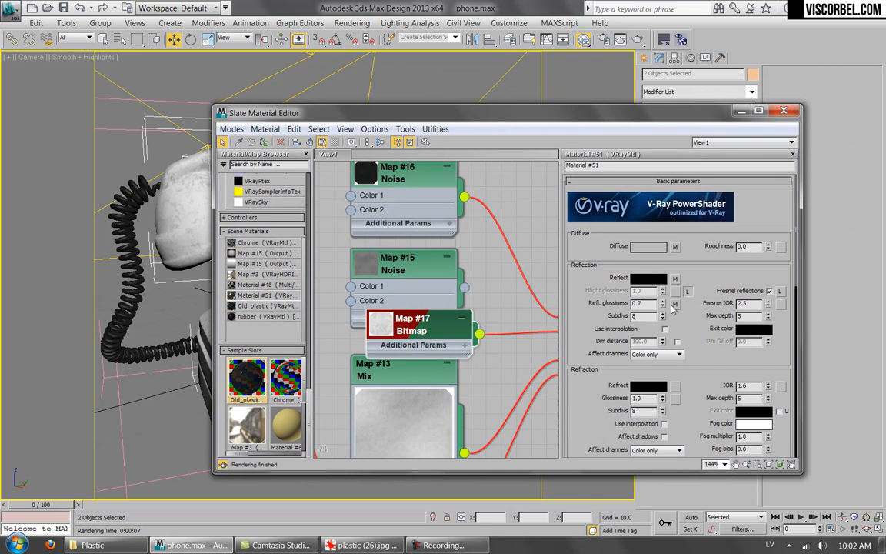
# Step: Start a test render to inspect the dirt reflection on the handset and cancel it early
pyautogui.click(578, 38)
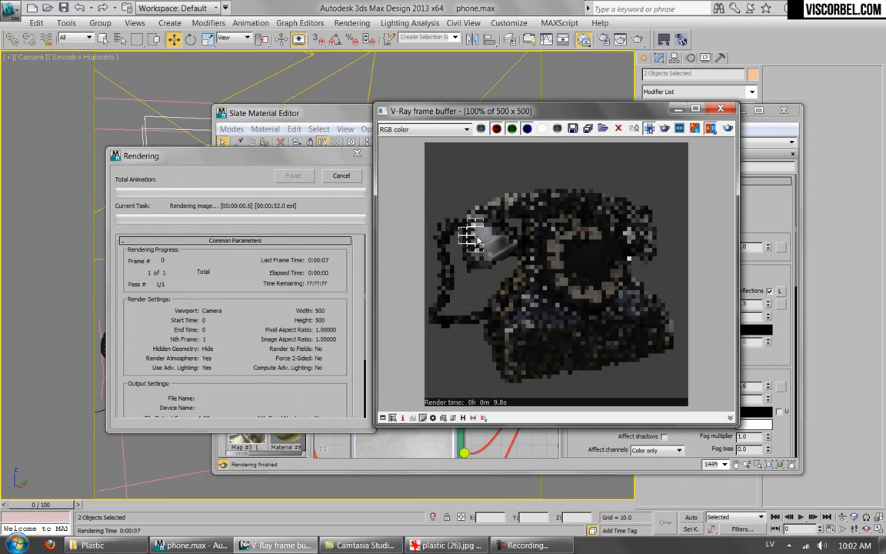
pyautogui.scroll(1, 517, 208)
pyautogui.scroll(-1, 517, 208)
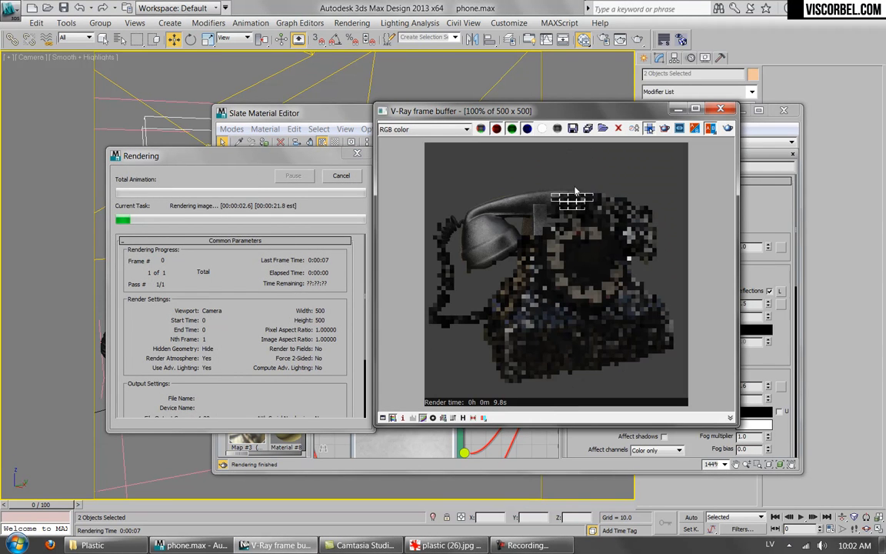
pyautogui.click(341, 176)
# Step: Set the duplicated material's reflection glossiness to 0.75 and its RGlossiness map amount to 30
pyautogui.click(750, 225)
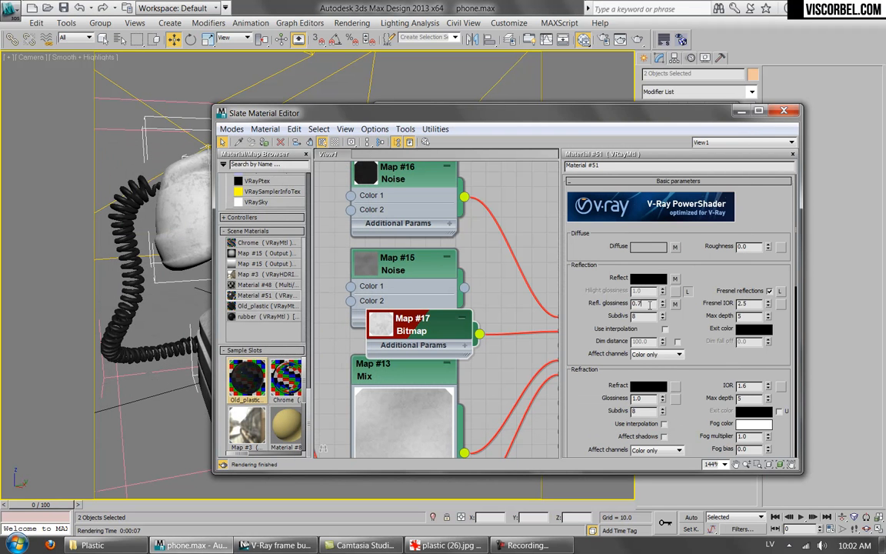
pyautogui.write('5')
pyautogui.press('Return')
pyautogui.moveTo(454, 272); pyautogui.dragTo(417, 233, button='middle')
pyautogui.scroll(-10, 623, 351)
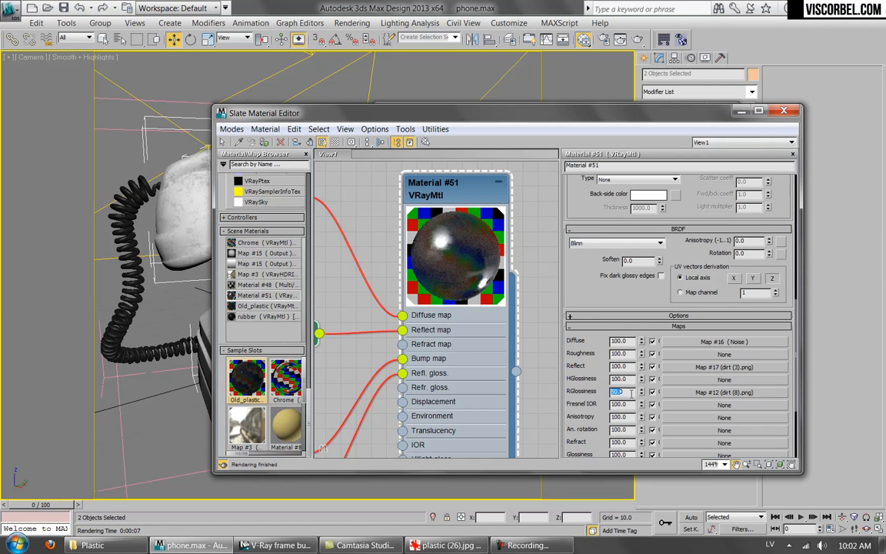
pyautogui.write('30')
pyautogui.press('Return')
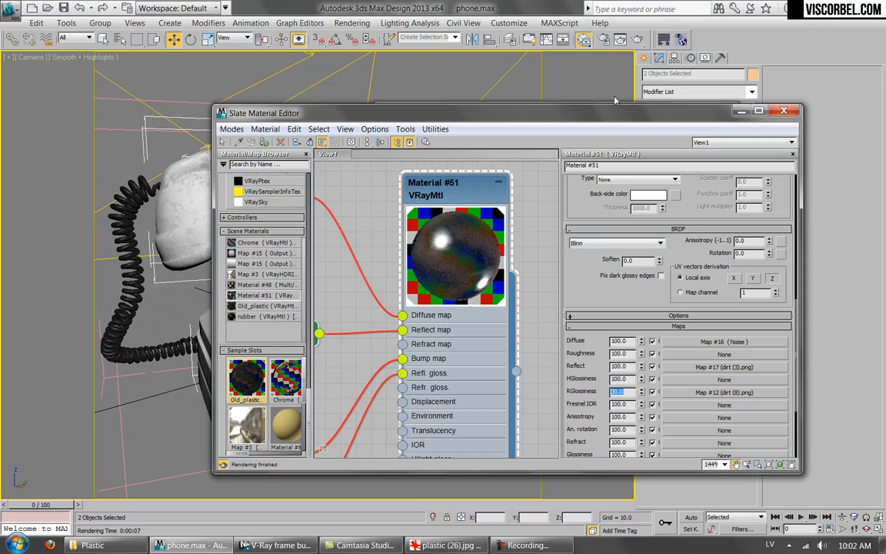
# Step: Render the phone again to check the adjusted glossiness up close, and close the frame buffer
pyautogui.click(644, 41)
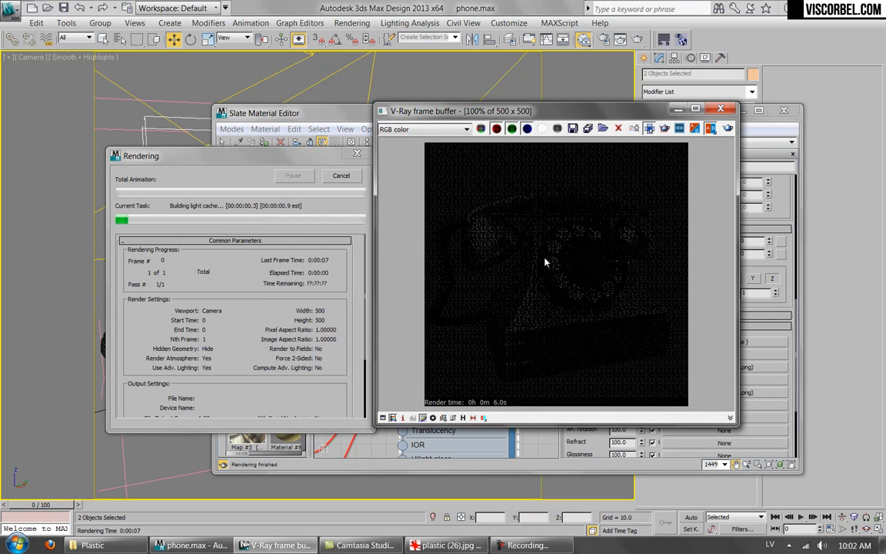
pyautogui.scroll(1, 551, 213)
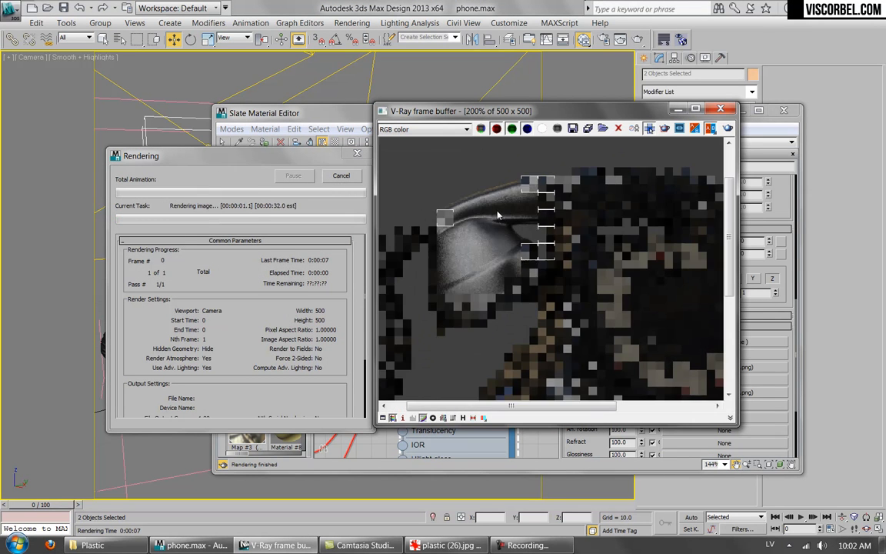
pyautogui.scroll(-1, 619, 231)
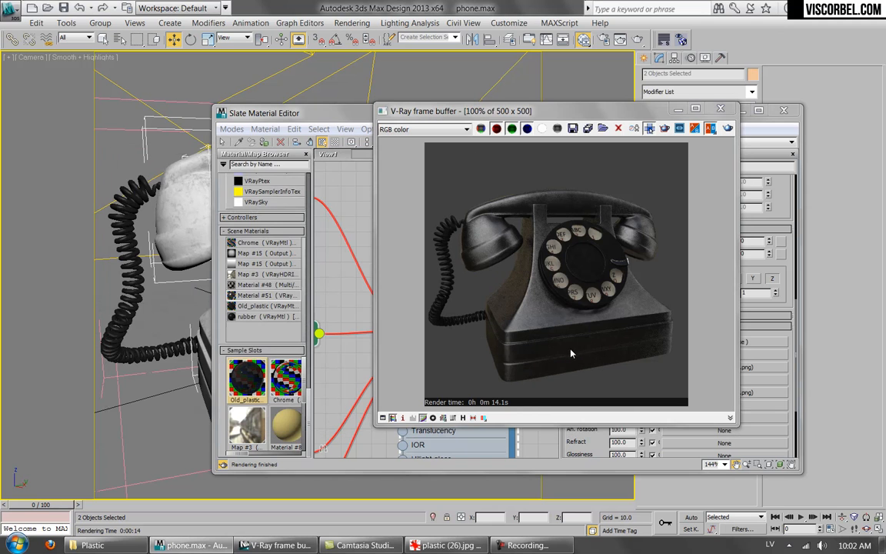
pyautogui.click(720, 108)
# Step: Set the duplicated material's Fresnel IOR to 2.0 and check the weaker reflections in a test render
pyautogui.scroll(-5, 622, 369)
pyautogui.scroll(5, 622, 370)
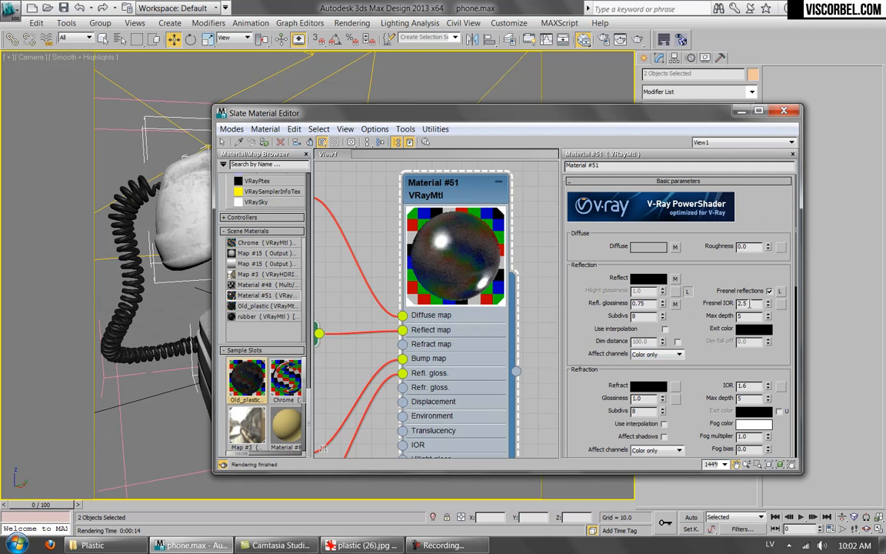
pyautogui.press('Return')
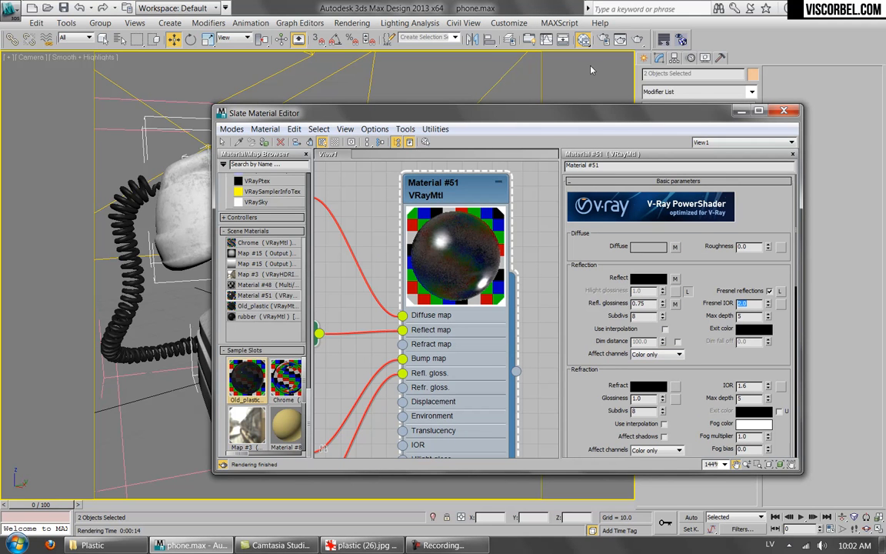
pyautogui.click(637, 40)
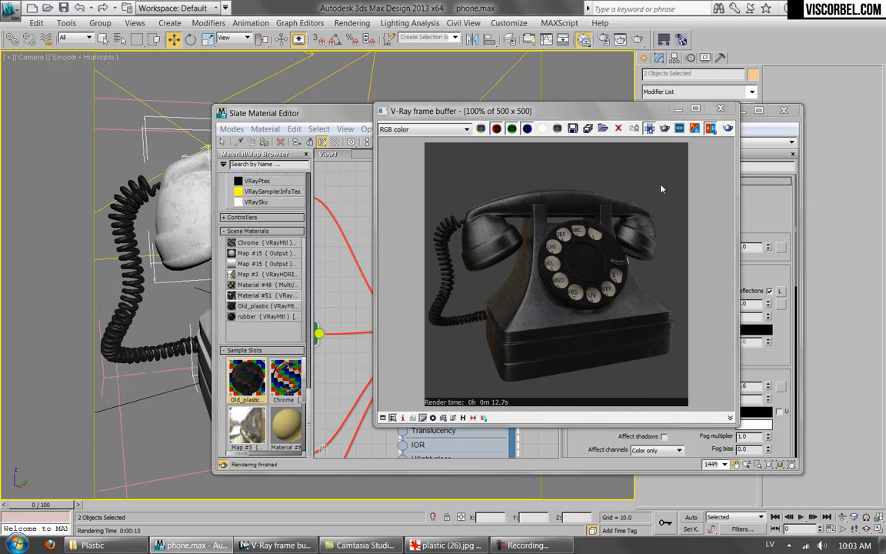
pyautogui.click(719, 110)
# Step: Add a new VRayMtl to the node view below the duplicated material
pyautogui.scroll(-10, 444, 334)
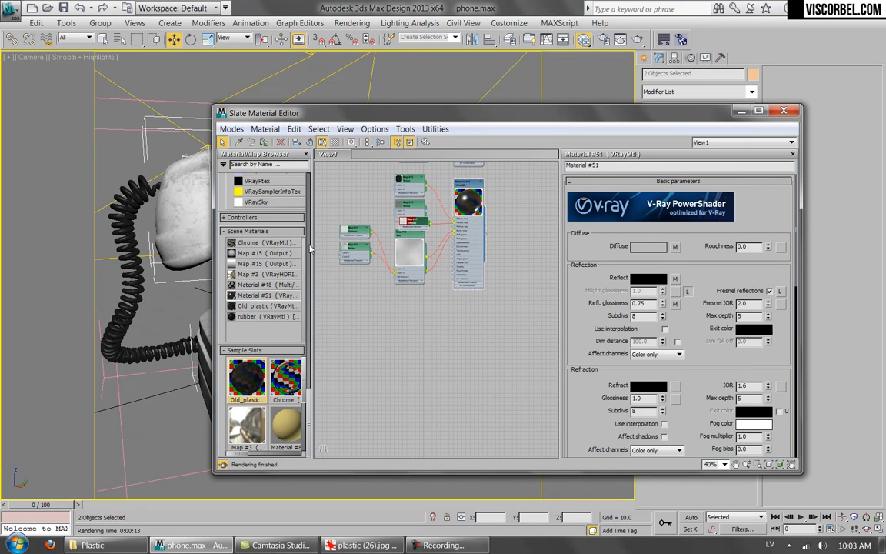
pyautogui.moveTo(306, 419); pyautogui.dragTo(297, 197)
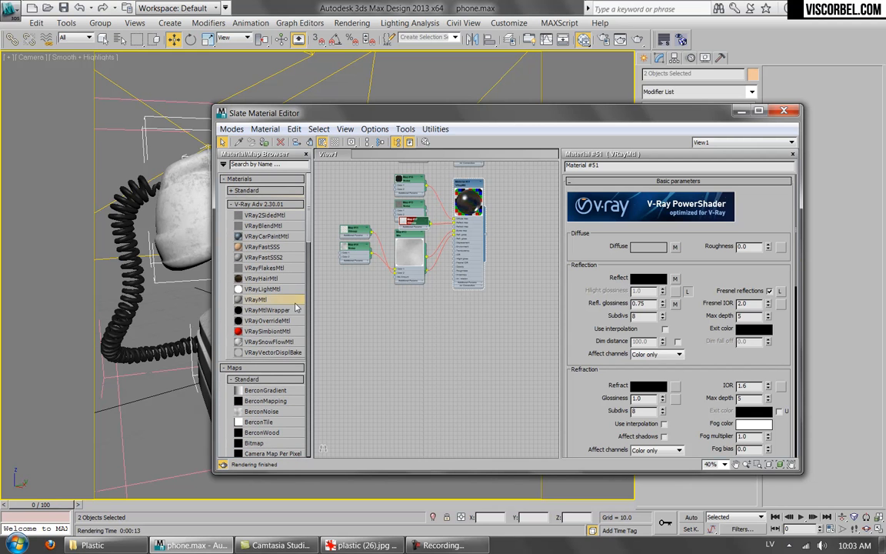
pyautogui.moveTo(477, 315); pyautogui.dragTo(471, 321)
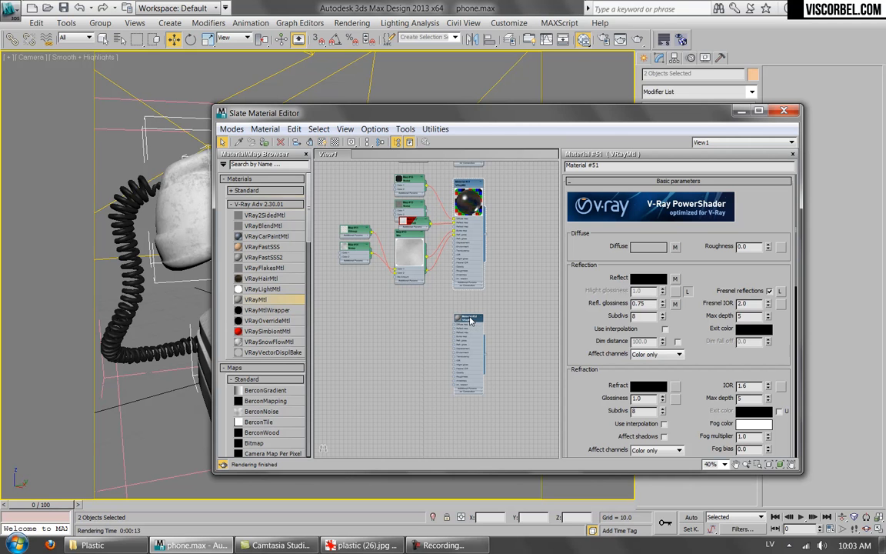
# Step: Assign the new VRayMtl to the selected phone body and handset and open its parameters
pyautogui.click(192, 233)
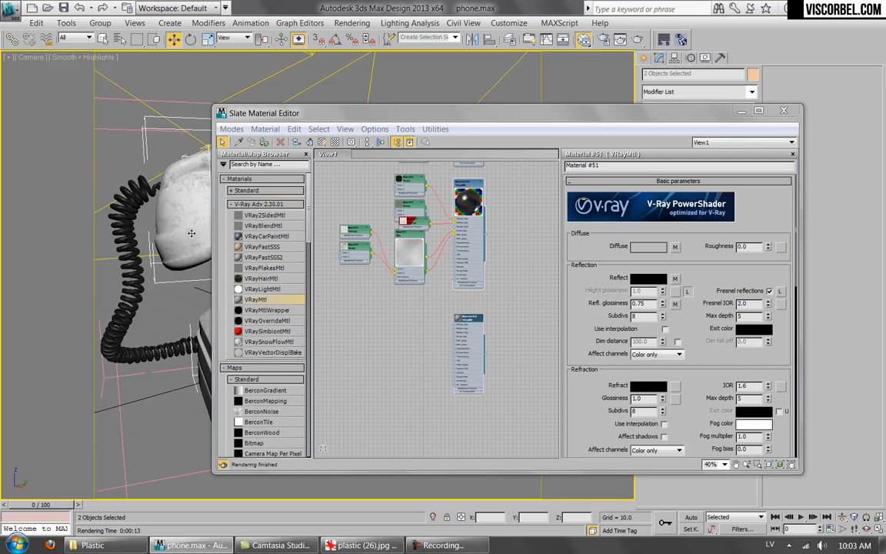
pyautogui.click(486, 358)
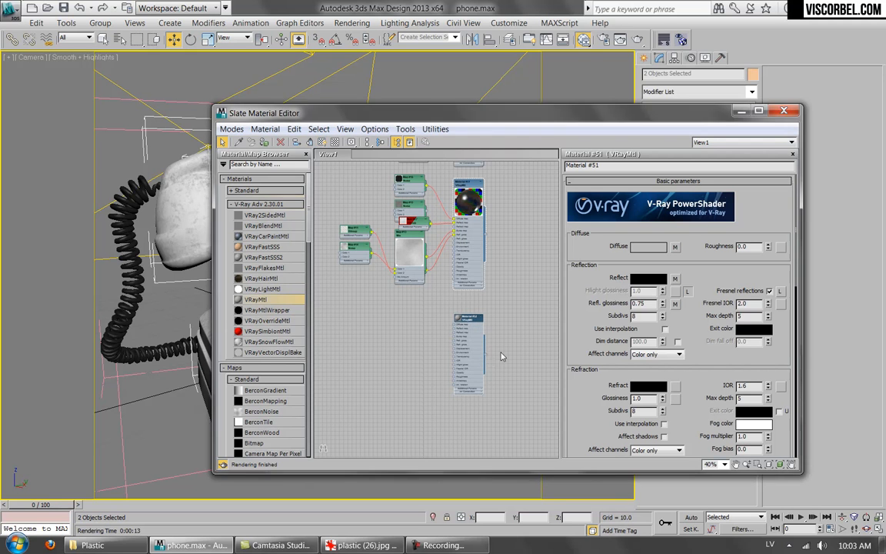
pyautogui.scroll(5, 450, 269)
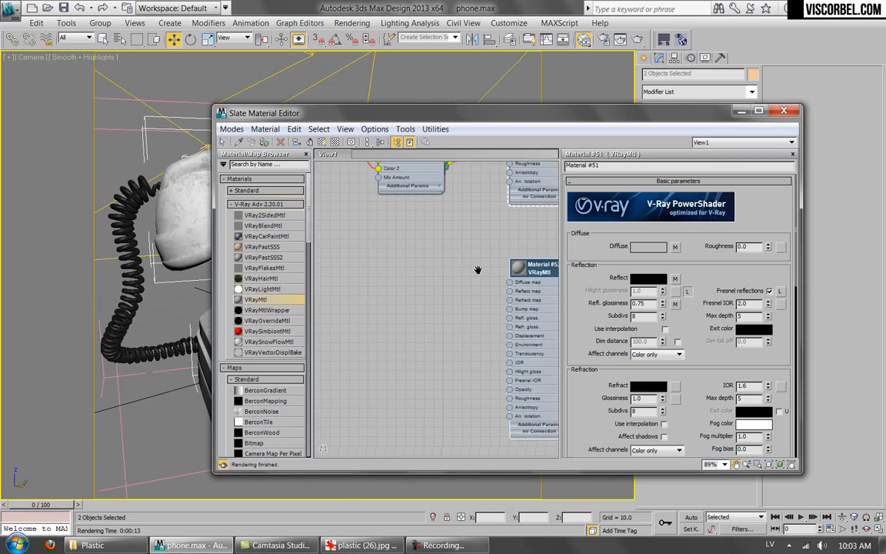
pyautogui.moveTo(461, 251); pyautogui.dragTo(402, 289, button='middle')
pyautogui.moveTo(520, 345); pyautogui.dragTo(178, 213)
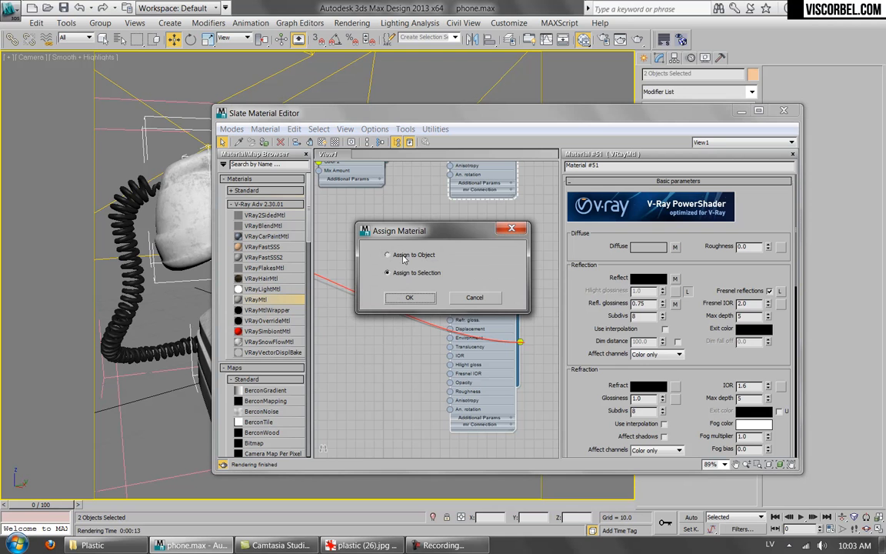
pyautogui.click(410, 299)
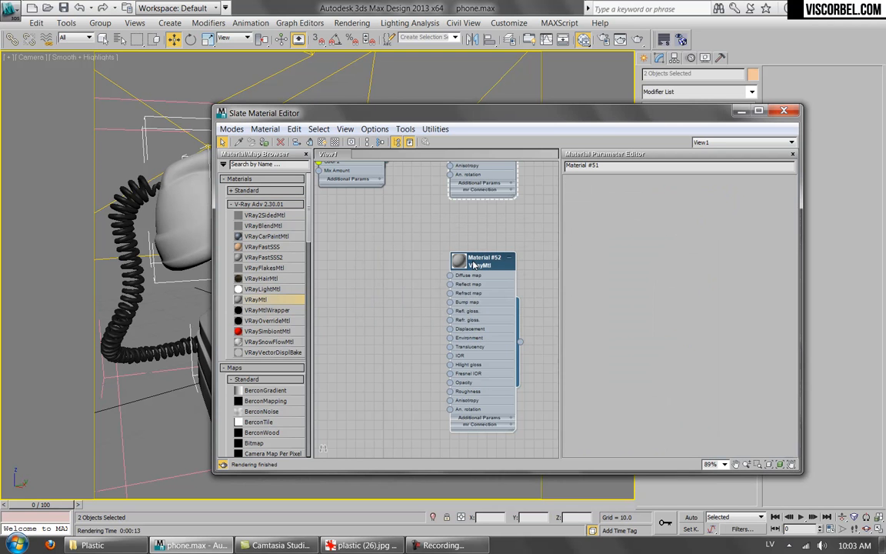
pyautogui.doubleClick(474, 265)
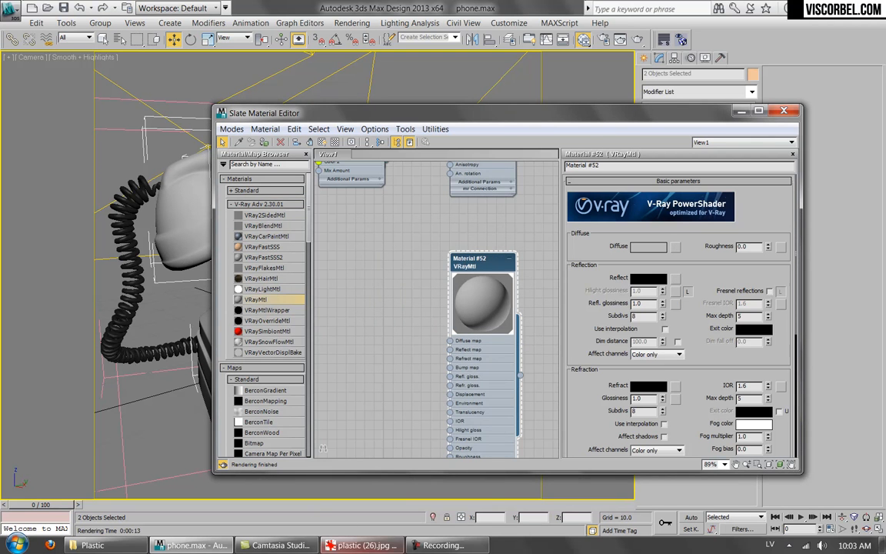
# Step: Switch to IrfanView to study the plastic (26).jpg reference photo for the new material
pyautogui.click(361, 544)
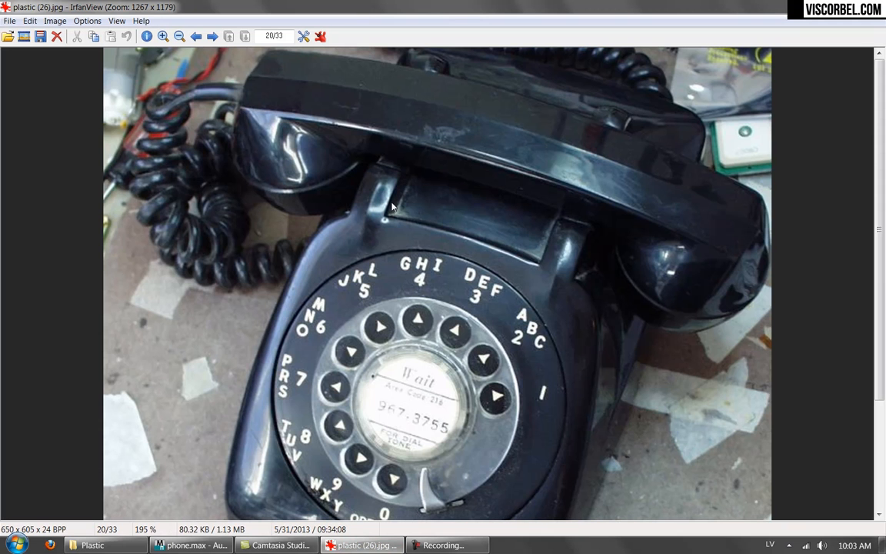
# Step: Switch back to 3ds Max, put a BerconNoise map in the new VRayMtl's diffuse slot and show that map in the viewport
pyautogui.hotkey('alt', 'Tab')
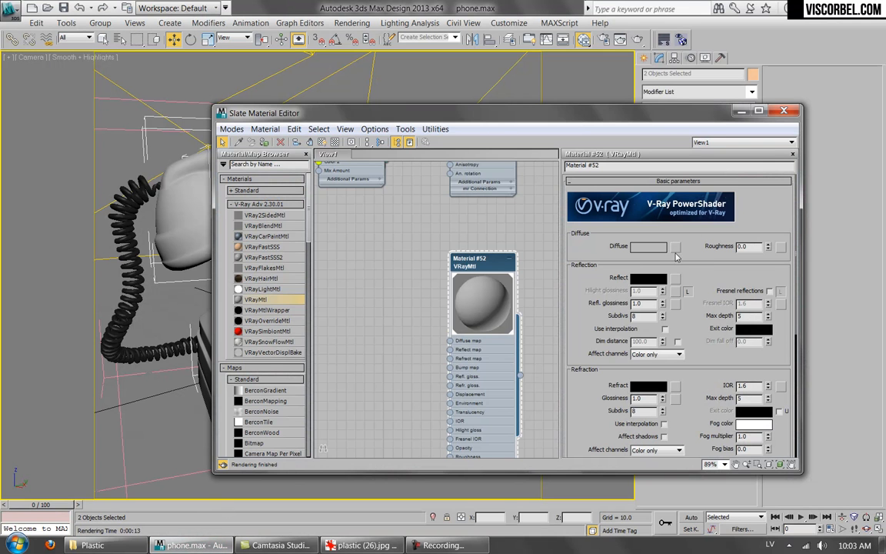
pyautogui.click(677, 246)
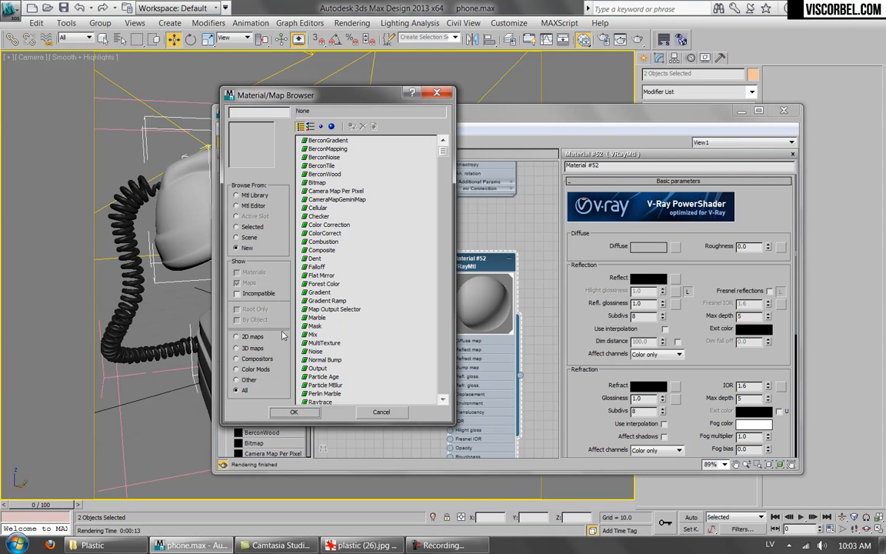
pyautogui.doubleClick(322, 157)
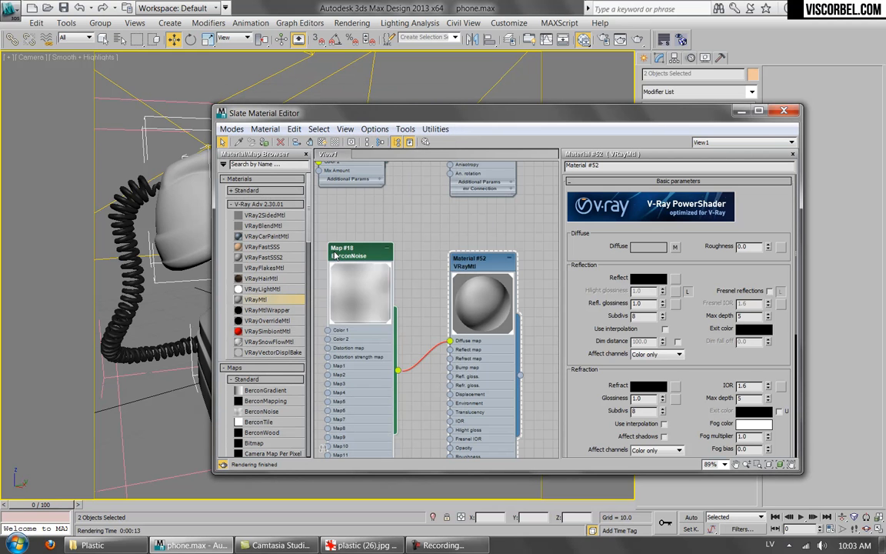
pyautogui.rightClick(361, 259)
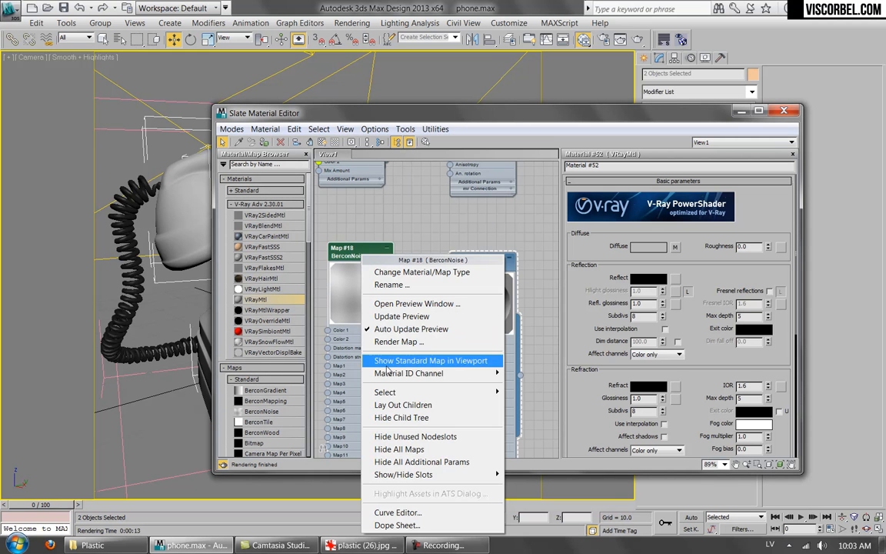
pyautogui.click(389, 306)
pyautogui.moveTo(388, 121)
pyautogui.mouseDown()
pyautogui.moveTo(709, 114)
pyautogui.moveTo(657, 107)
pyautogui.moveTo(664, 91)
pyautogui.moveTo(378, 110)
pyautogui.mouseUp()
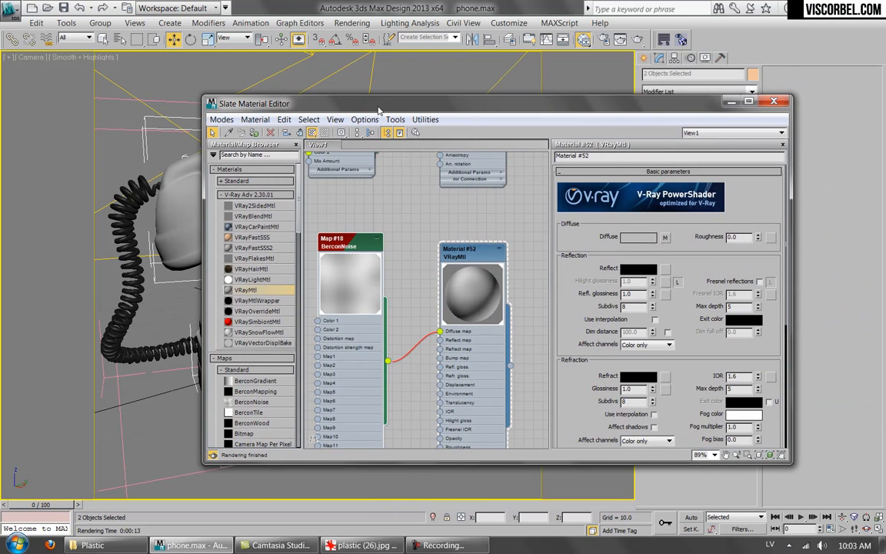
# Step: Open the BerconNoise map's parameters and set its size to 5
pyautogui.click(660, 237)
pyautogui.write('5')
pyautogui.press('Return')
pyautogui.moveTo(311, 111); pyautogui.dragTo(373, 130)
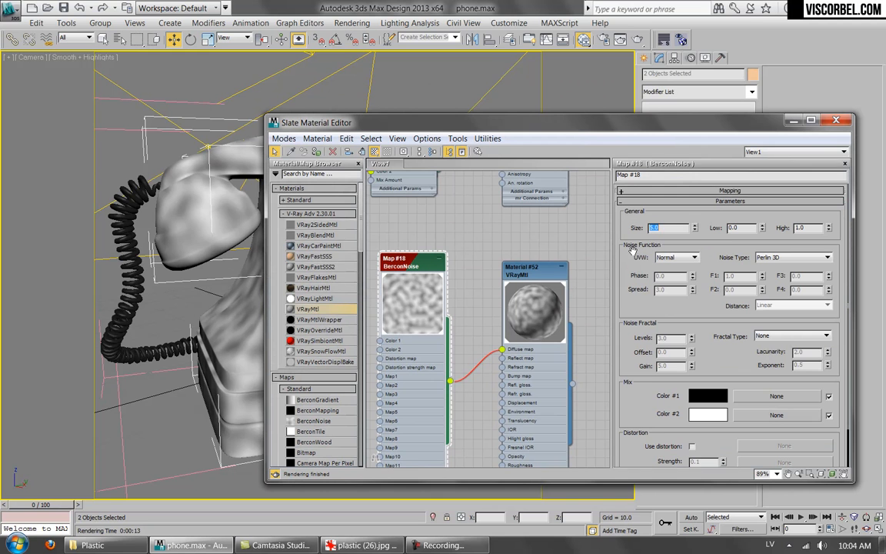
# Step: Reduce the noise size to 2.0, try the fBm and Hetero Terrain fractal types, and choose Hybrid Multi Fractal
pyautogui.click(789, 338)
pyautogui.click(783, 352)
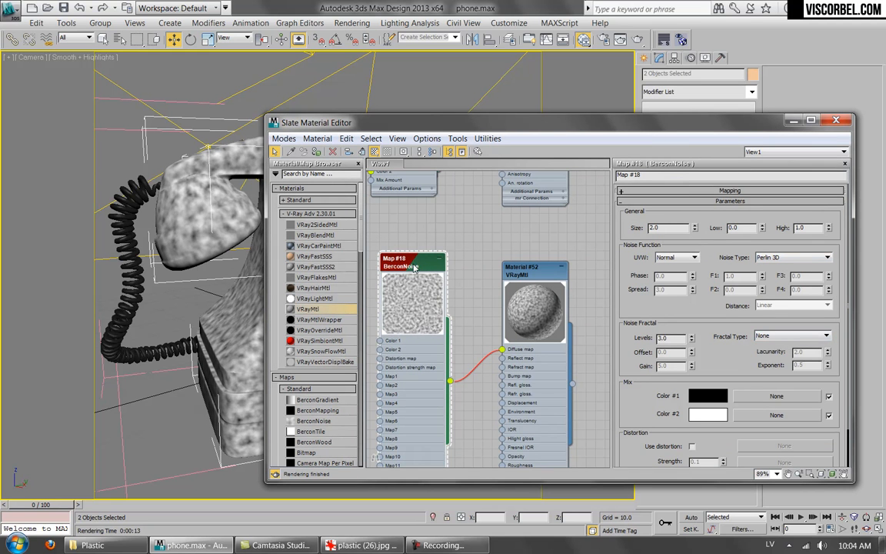
pyautogui.scroll(5, 414, 268)
pyautogui.moveTo(414, 307); pyautogui.dragTo(453, 307, button='middle')
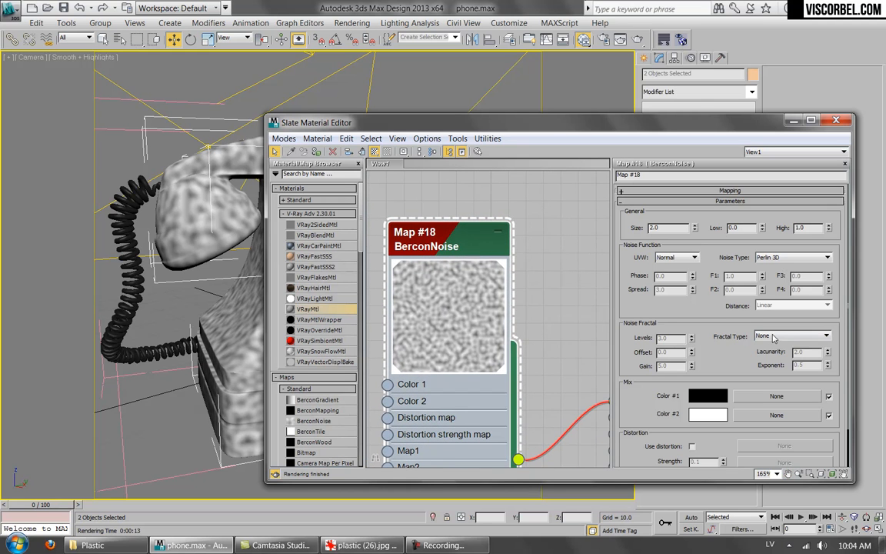
pyautogui.click(792, 337)
pyautogui.click(778, 348)
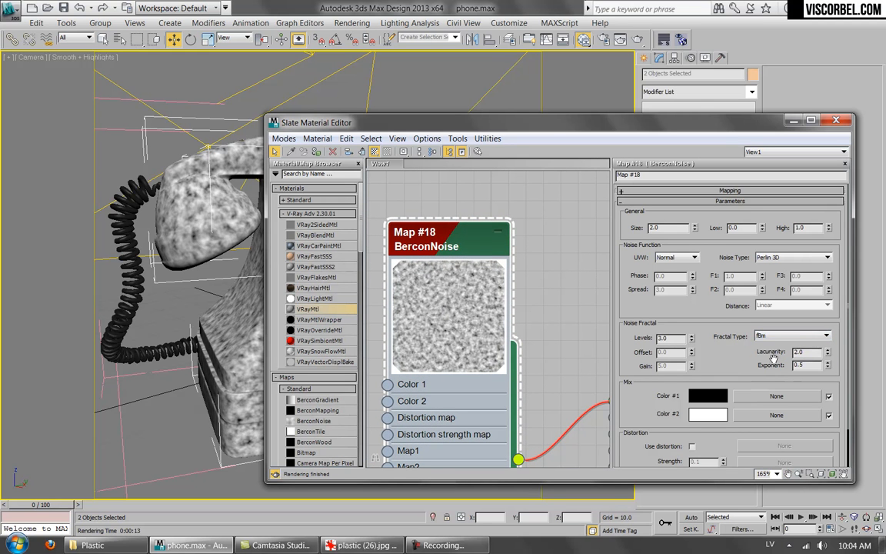
pyautogui.scroll(-1, 772, 351)
pyautogui.scroll(-1, 766, 352)
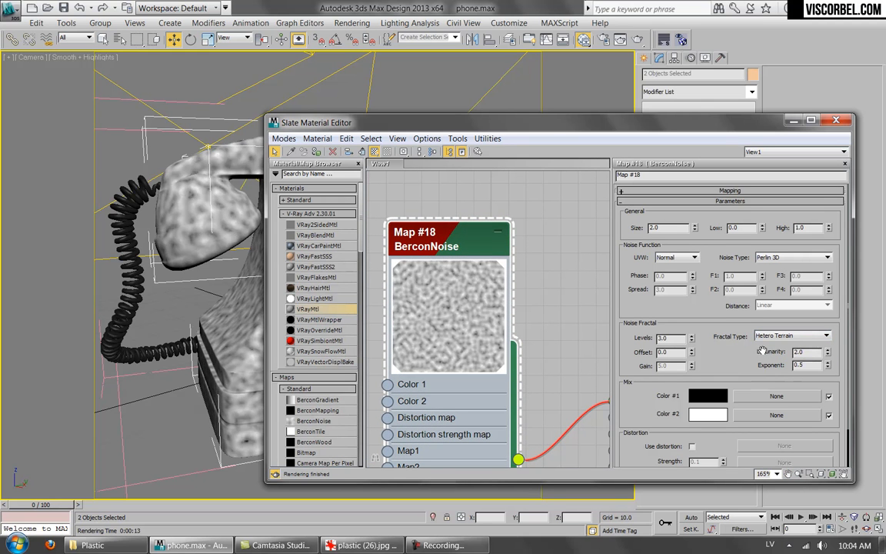
pyautogui.scroll(-1, 763, 351)
pyautogui.scroll(1, 763, 351)
# Step: Set the noise fractal's lacunarity to 1.74, exponent to 0.0 and gain to 6.6
pyautogui.moveTo(827, 353)
pyautogui.mouseDown()
pyautogui.moveTo(828, 336)
pyautogui.moveTo(832, 348)
pyautogui.mouseUp()
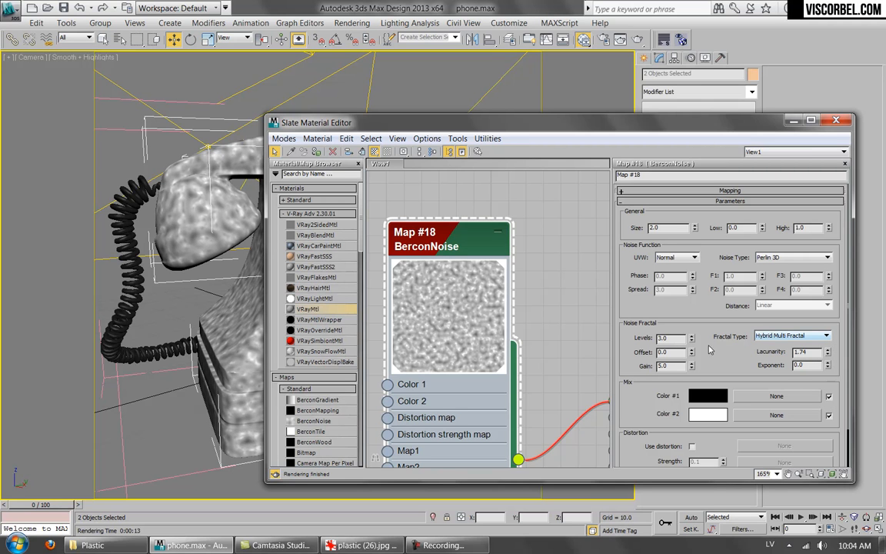
pyautogui.moveTo(692, 367); pyautogui.dragTo(691, 294)
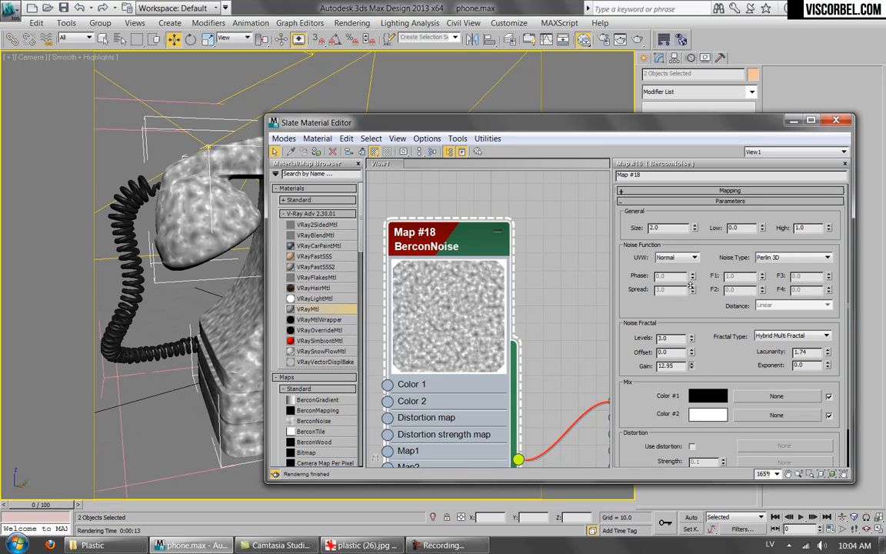
pyautogui.moveTo(677, 328); pyautogui.dragTo(677, 352)
# Step: Set the noise map's Color #1 to a dark grey of RGB 73, 70, 70
pyautogui.click(708, 397)
pyautogui.moveTo(380, 144)
pyautogui.mouseDown()
pyautogui.moveTo(399, 133)
pyautogui.moveTo(381, 124)
pyautogui.mouseUp()
pyautogui.click(406, 138)
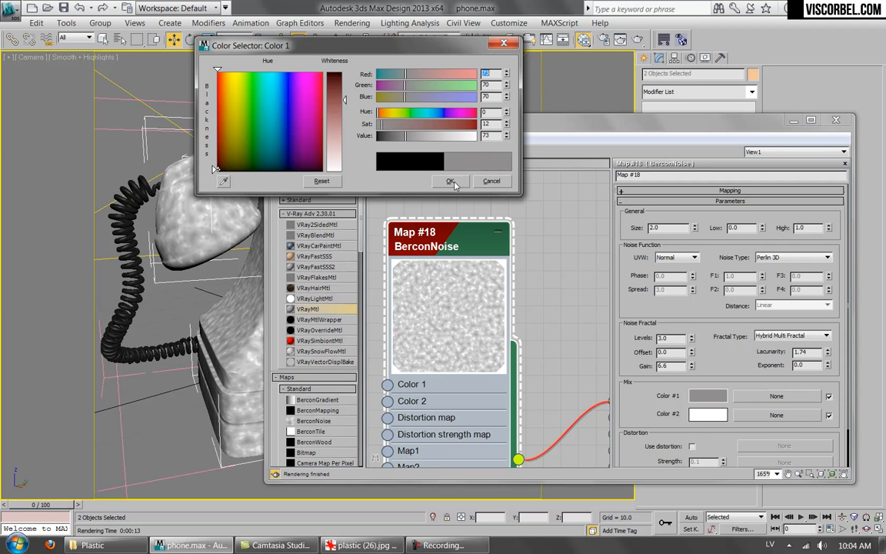
pyautogui.click(452, 181)
# Step: Copy Color #1 onto Color #2 and tint Color #2 slightly brown with hue 24 and saturation 40
pyautogui.rightClick(709, 396)
pyautogui.click(728, 397)
pyautogui.rightClick(703, 418)
pyautogui.click(728, 431)
pyautogui.click(708, 414)
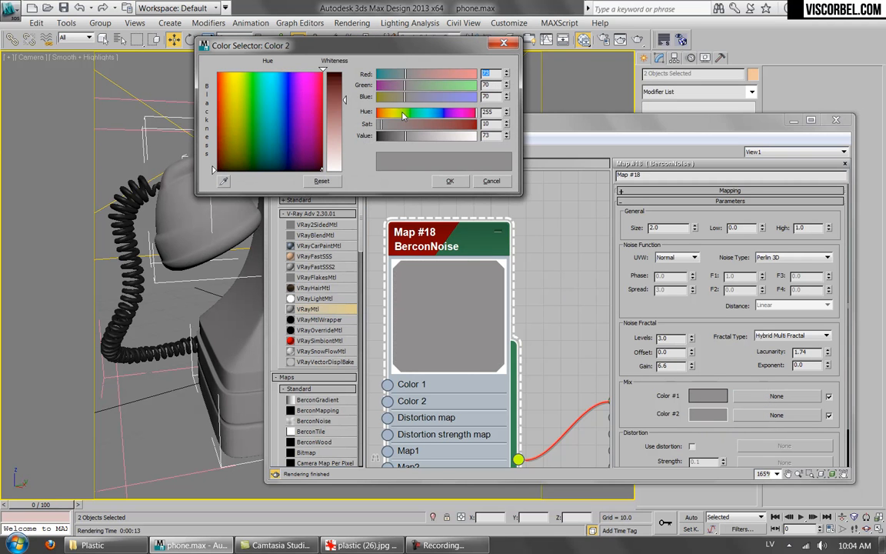
pyautogui.moveTo(383, 114); pyautogui.dragTo(386, 114)
pyautogui.click(392, 124)
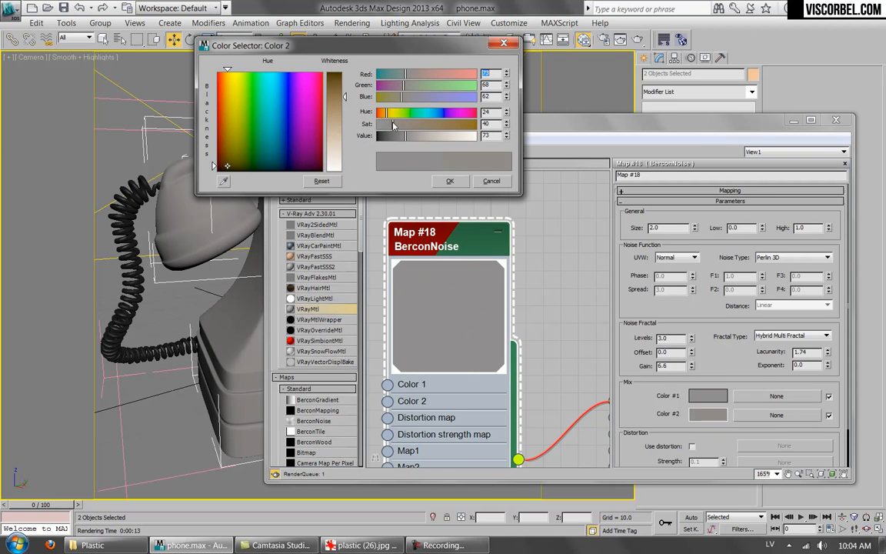
pyautogui.click(451, 181)
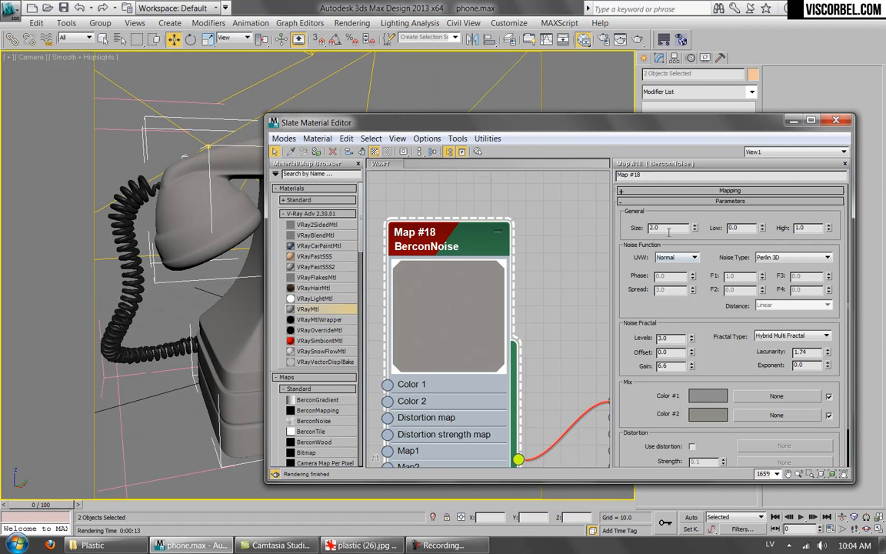
# Step: Set the BerconNoise size to 0.5 and check the phone in a test render
pyautogui.write('0.5')
pyautogui.press('Return')
pyautogui.click(627, 40)
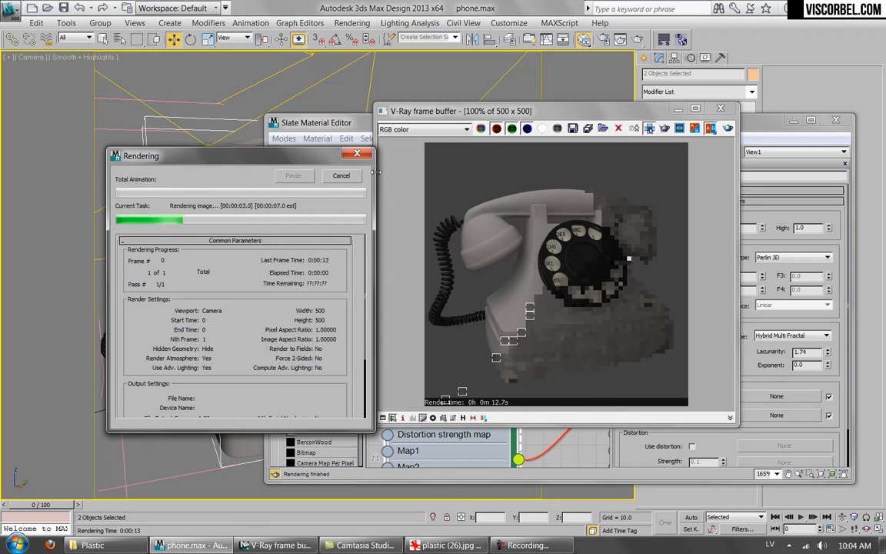
pyautogui.click(629, 450)
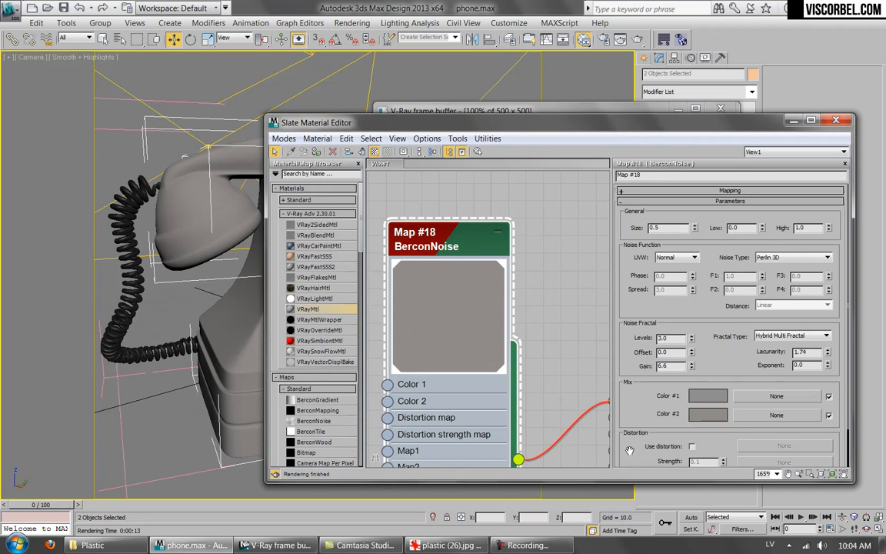
# Step: Darken the noise map's Color #2 to RGB 40, 37, 34 and inspect the dust grain in a test render
pyautogui.scroll(-2, 630, 450)
pyautogui.click(708, 370)
pyautogui.moveTo(402, 139); pyautogui.dragTo(390, 140)
pyautogui.click(440, 181)
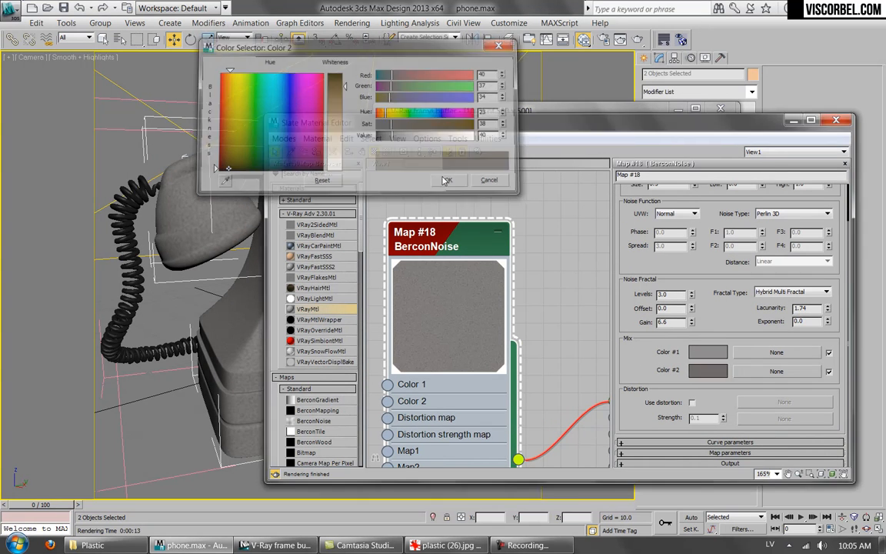
pyautogui.hotkey('shift', 'q')
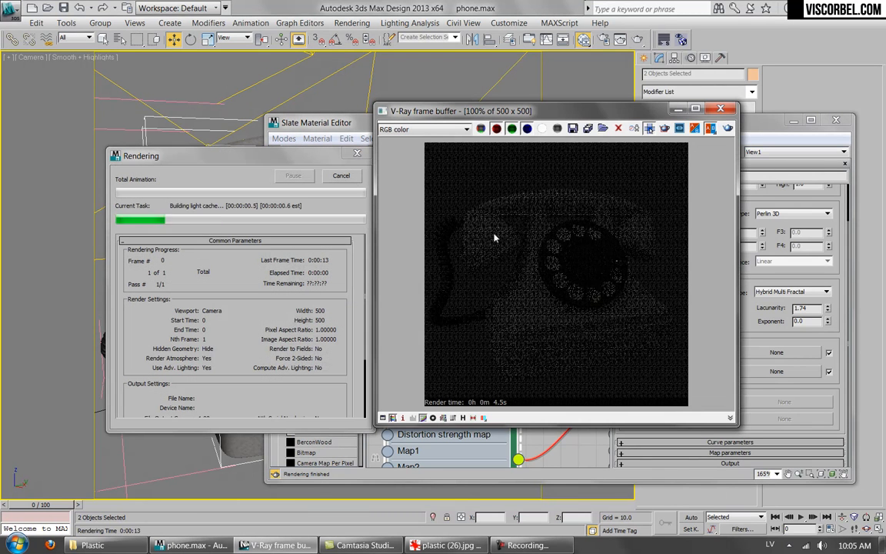
pyautogui.scroll(1, 512, 219)
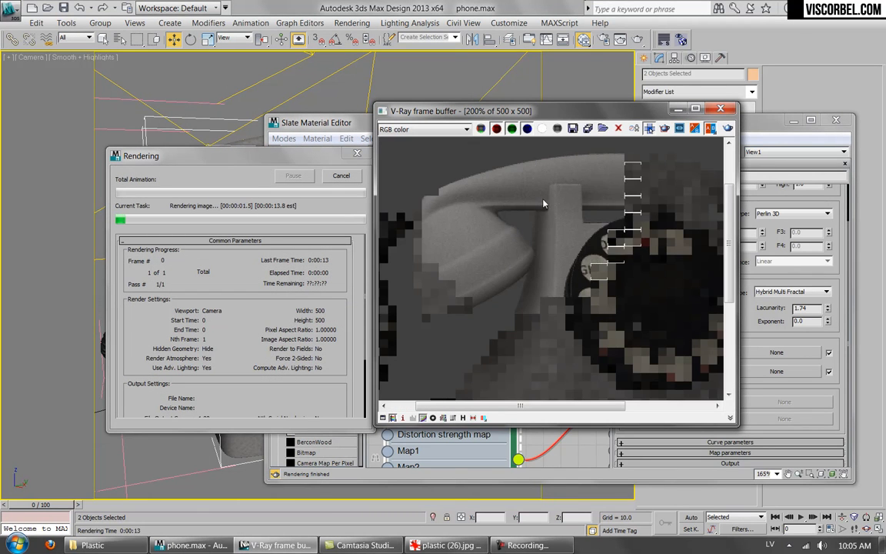
pyautogui.scroll(-1, 554, 196)
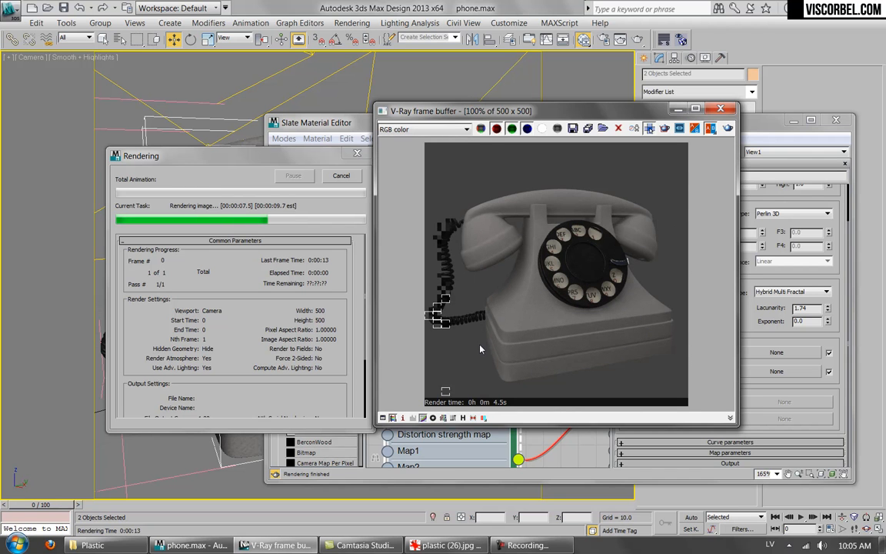
pyautogui.click(720, 108)
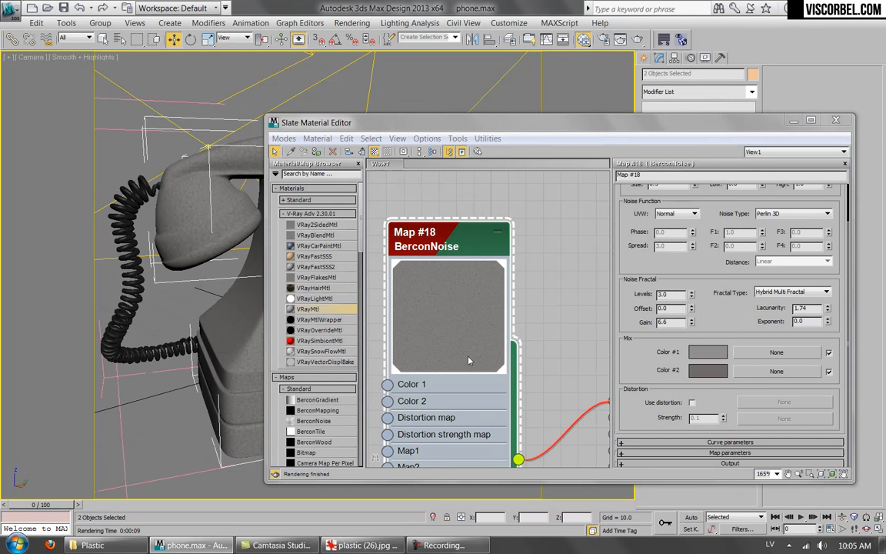
# Step: Open the dust VRayMtl's parameters and set its diffuse roughness to 0.8
pyautogui.scroll(-4, 507, 300)
pyautogui.moveTo(507, 301); pyautogui.dragTo(408, 276, button='middle')
pyautogui.doubleClick(496, 245)
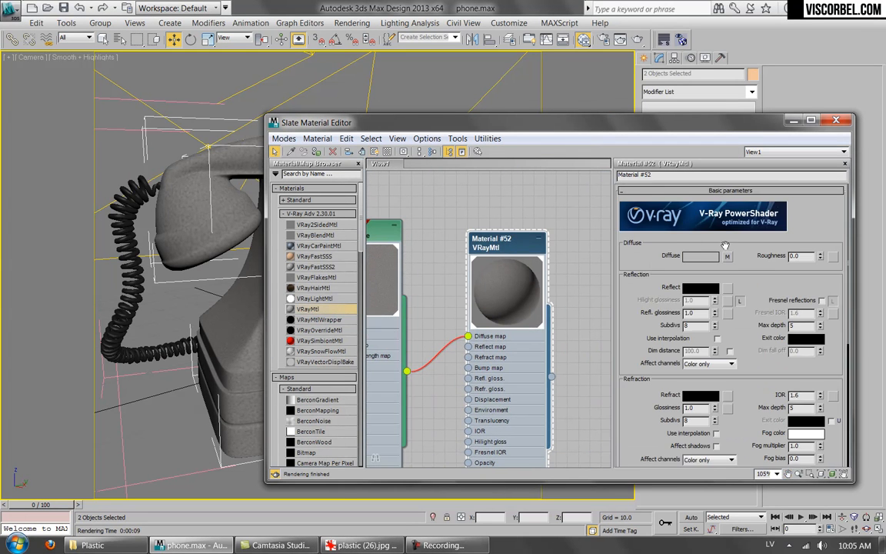
pyautogui.scroll(4, 504, 319)
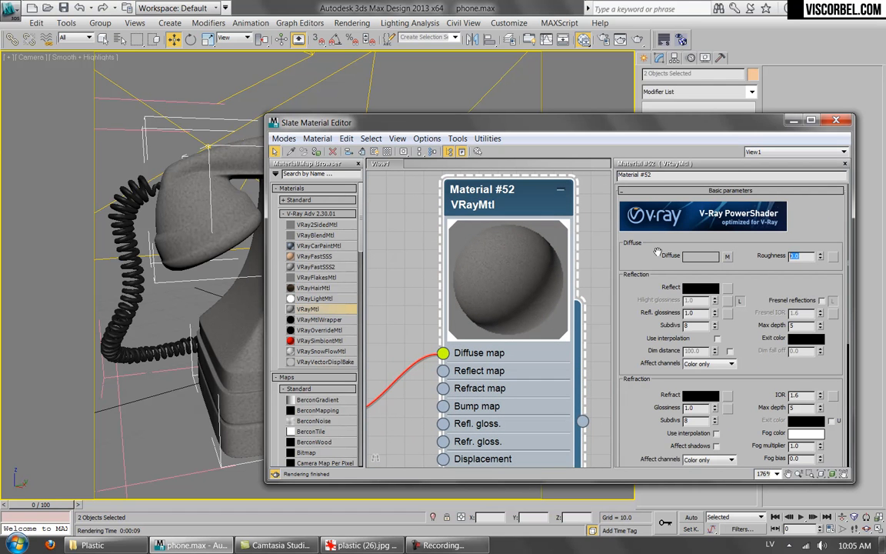
# Step: Test render the phone and examine the rougher dust material up close on the body and handset
pyautogui.click(638, 40)
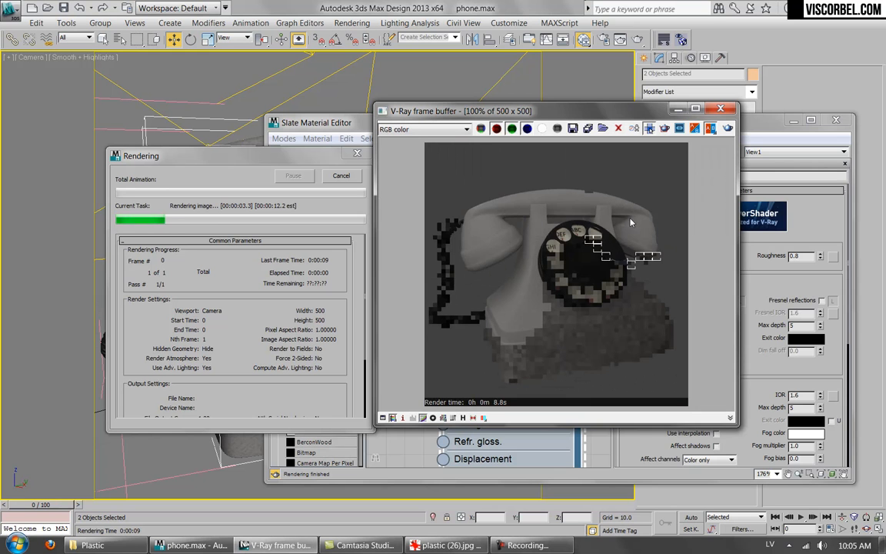
pyautogui.scroll(1, 528, 362)
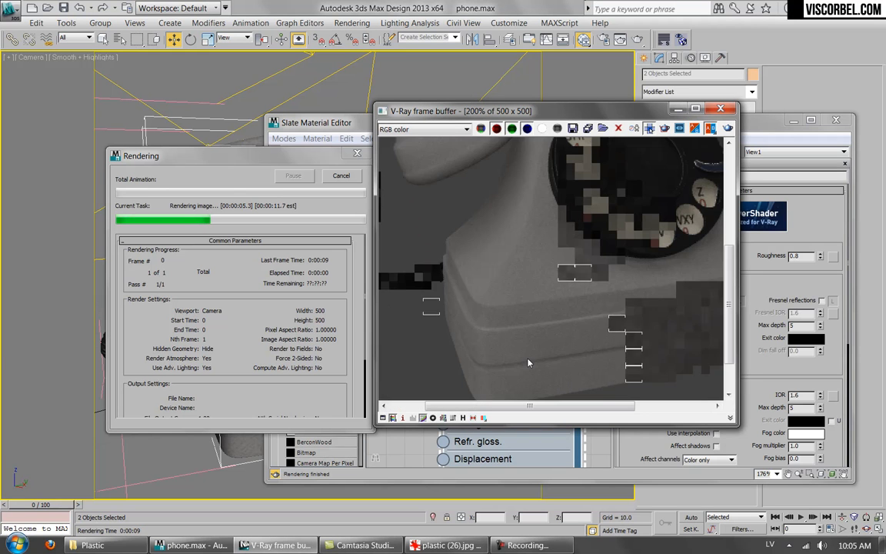
pyautogui.moveTo(616, 331); pyautogui.dragTo(513, 335, button='middle')
pyautogui.moveTo(632, 268); pyautogui.dragTo(633, 372, button='middle')
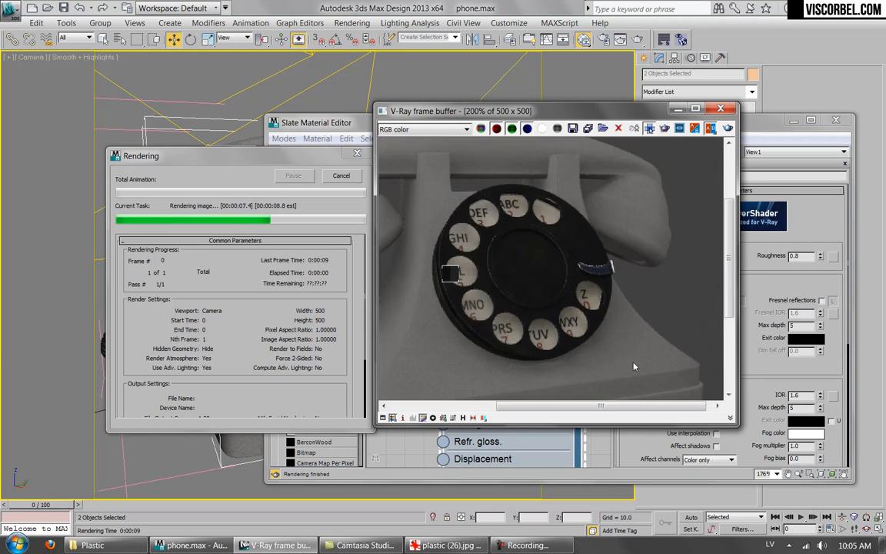
pyautogui.scroll(-1, 635, 257)
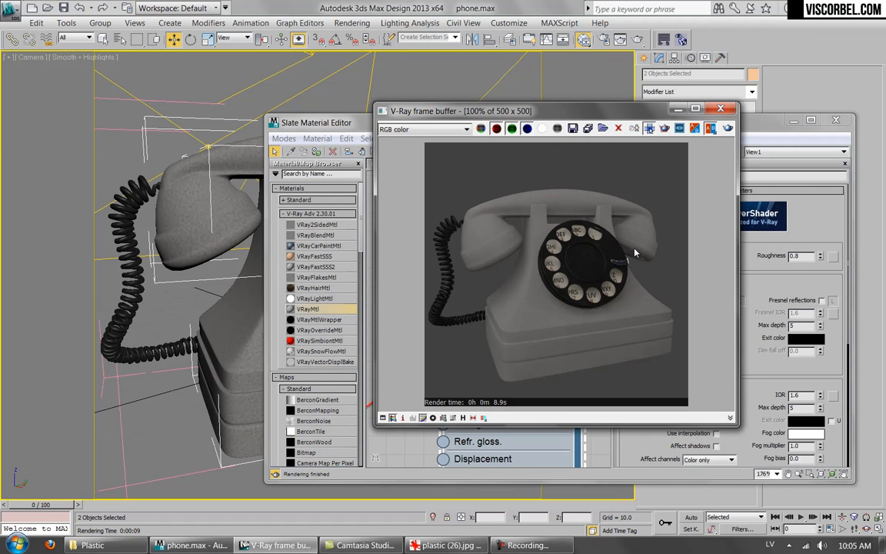
pyautogui.click(723, 109)
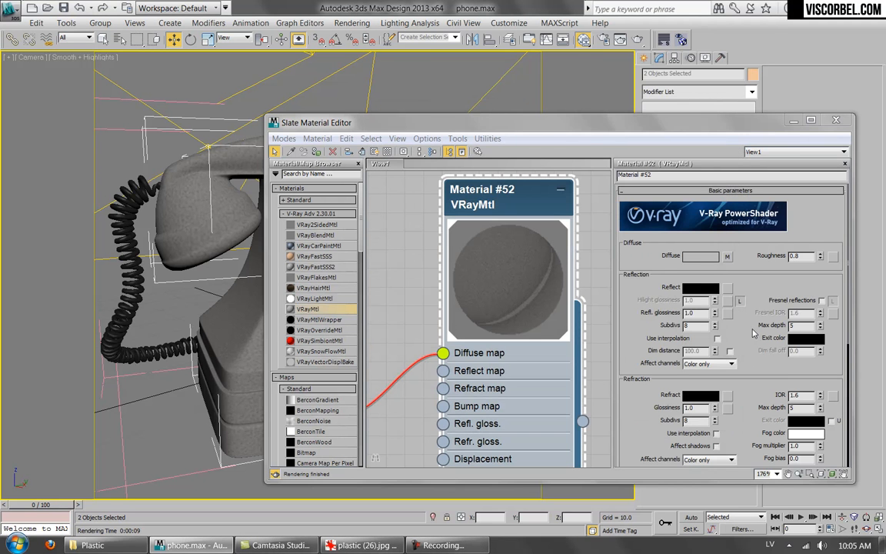
# Step: Add a VRayBlendMtl to the node view beside the duplicated plastic material and open its parameters
pyautogui.scroll(-6, 570, 243)
pyautogui.moveTo(570, 244); pyautogui.dragTo(490, 398, button='middle')
pyautogui.moveTo(519, 298); pyautogui.dragTo(532, 317, button='middle')
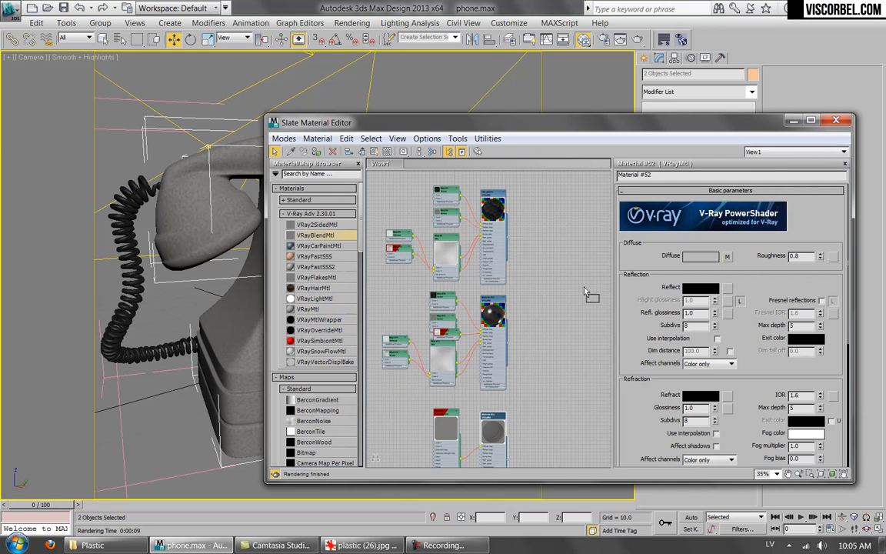
pyautogui.moveTo(565, 328); pyautogui.dragTo(545, 304)
pyautogui.scroll(5, 545, 305)
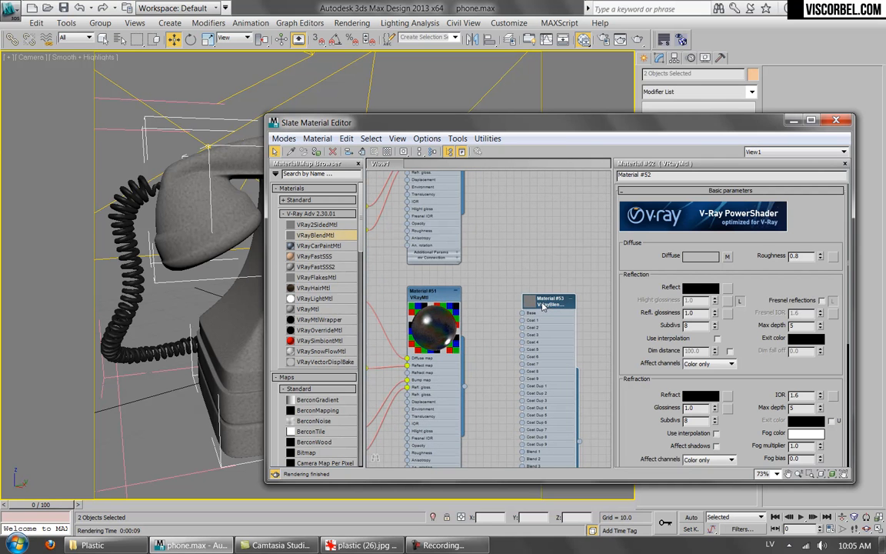
pyautogui.doubleClick(543, 305)
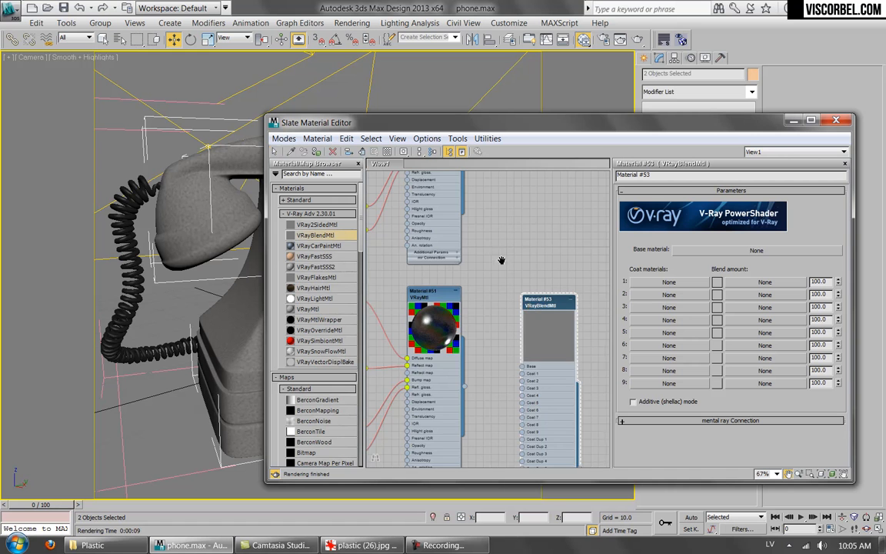
# Step: Connect the Old_plastic material to the Base input of the VRayBlendMtl
pyautogui.scroll(-8, 506, 274)
pyautogui.scroll(2, 504, 274)
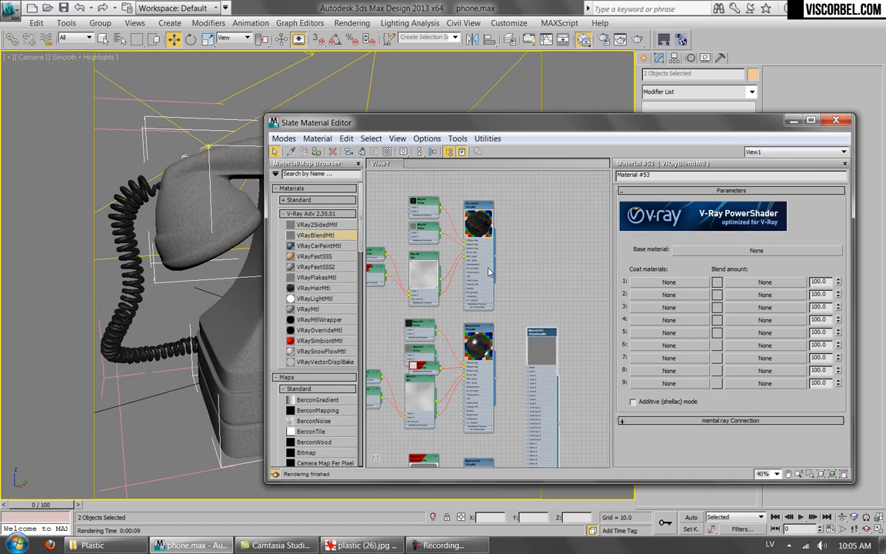
pyautogui.scroll(5, 523, 313)
pyautogui.moveTo(468, 218); pyautogui.dragTo(531, 436)
pyautogui.moveTo(484, 424); pyautogui.dragTo(481, 272, button='middle')
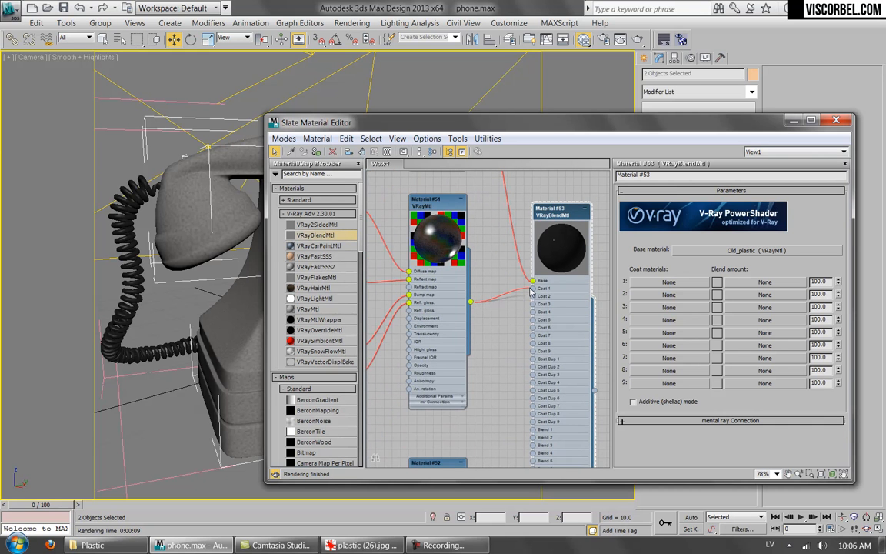
# Step: Connect the duplicated plastic Material #51 to Coat 1 and the dust Material #52 to Coat 2 of the VRayBlendMtl
pyautogui.moveTo(531, 291); pyautogui.dragTo(532, 289)
pyautogui.moveTo(497, 359); pyautogui.dragTo(493, 313, button='middle')
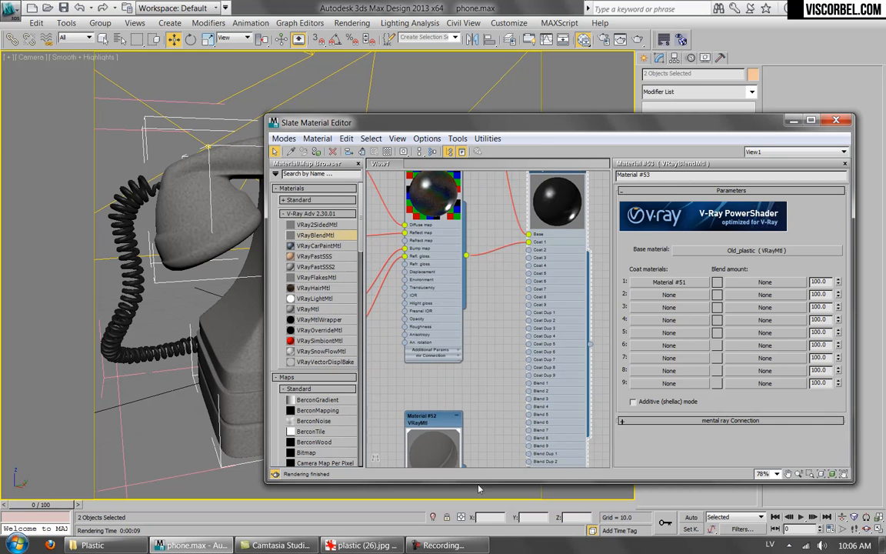
pyautogui.moveTo(462, 431); pyautogui.dragTo(463, 406, button='middle')
pyautogui.moveTo(467, 463); pyautogui.dragTo(531, 196)
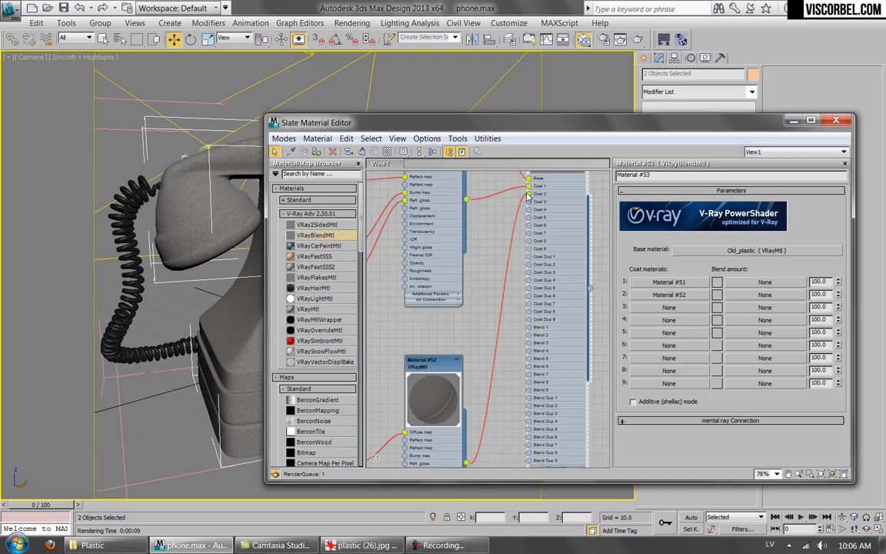
# Step: Assign the VRayBlendMtl to the selected phone body and handset
pyautogui.click(652, 42)
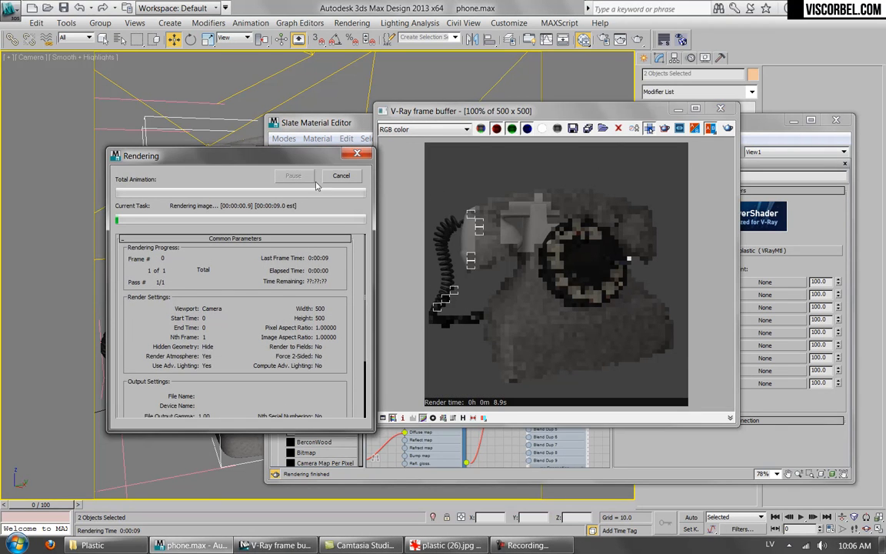
pyautogui.click(721, 109)
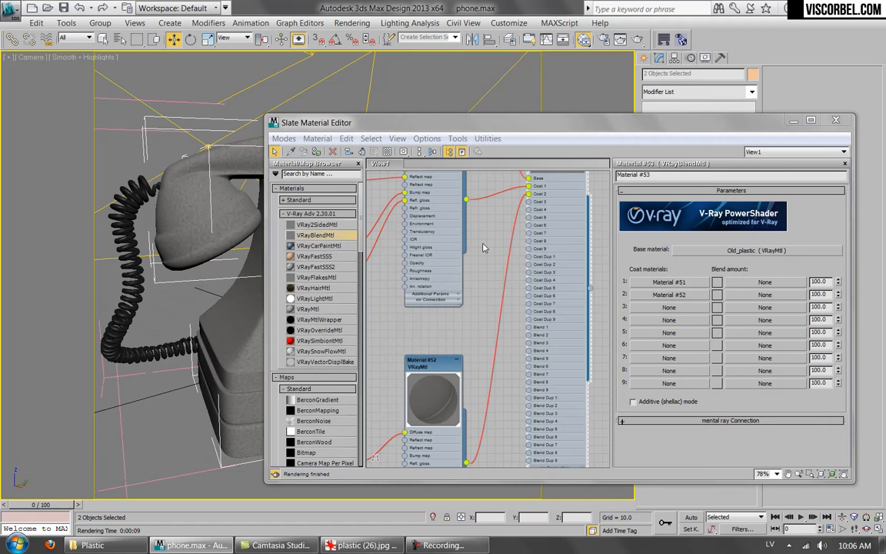
pyautogui.moveTo(475, 256); pyautogui.dragTo(434, 303, button='middle')
pyautogui.moveTo(550, 341); pyautogui.dragTo(225, 350)
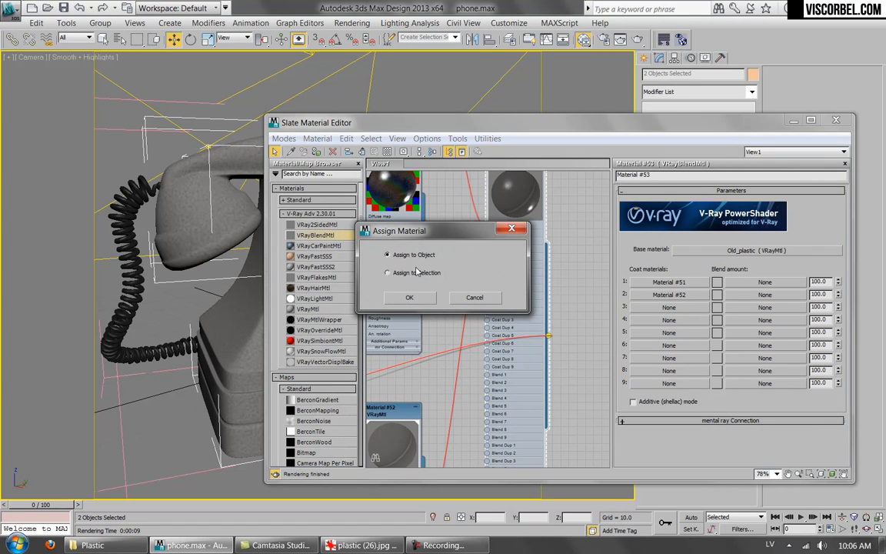
pyautogui.click(411, 298)
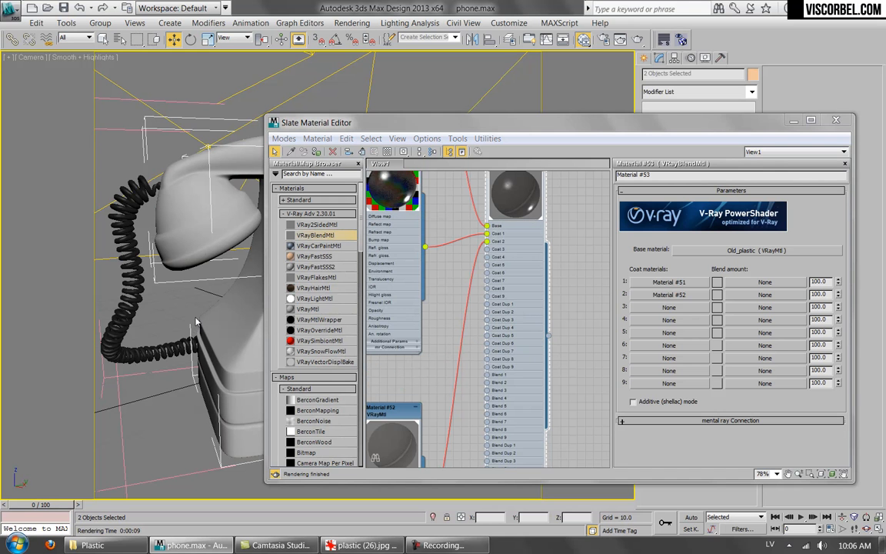
# Step: Test render the phone with the VRayBlendMtl assigned and inspect the handset and dial area
pyautogui.click(620, 40)
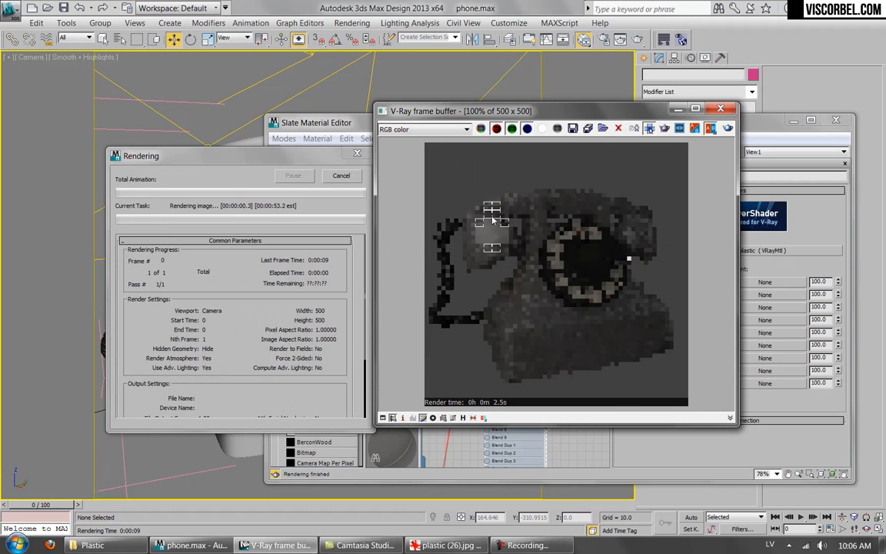
pyautogui.scroll(1, 492, 220)
pyautogui.scroll(-1, 562, 199)
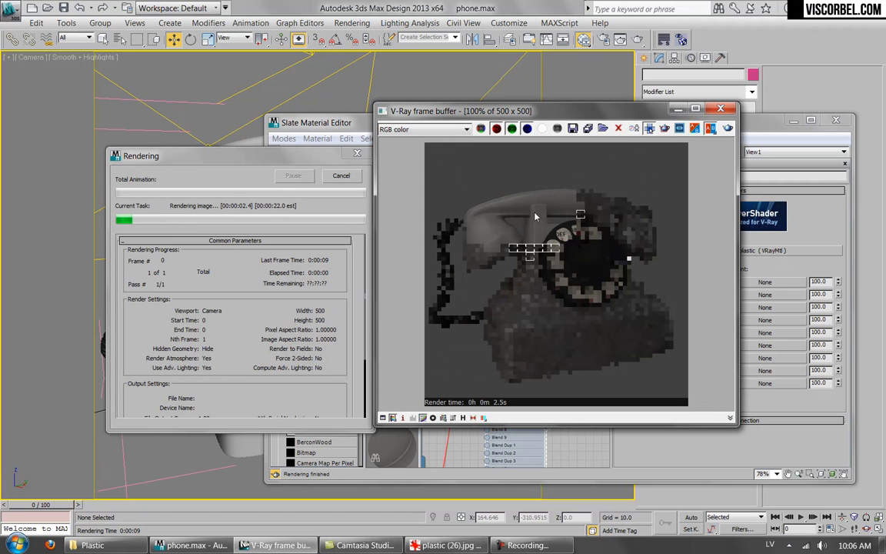
pyautogui.click(280, 293)
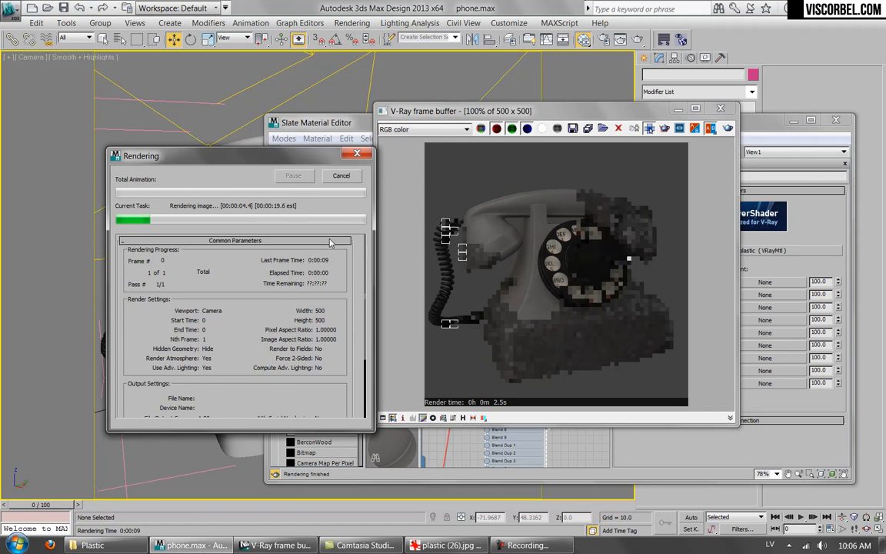
pyautogui.click(721, 109)
# Step: Bring the scene's Multi/Sub-Object Material #48 into the node view as an instance, placed clear of the VRayBlendMtl
pyautogui.moveTo(361, 223); pyautogui.dragTo(367, 432)
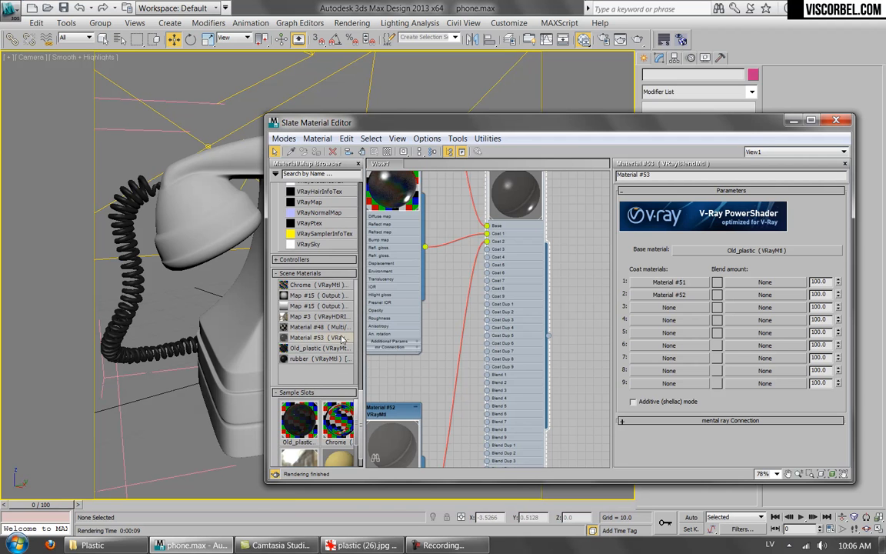
pyautogui.moveTo(601, 408); pyautogui.dragTo(599, 404)
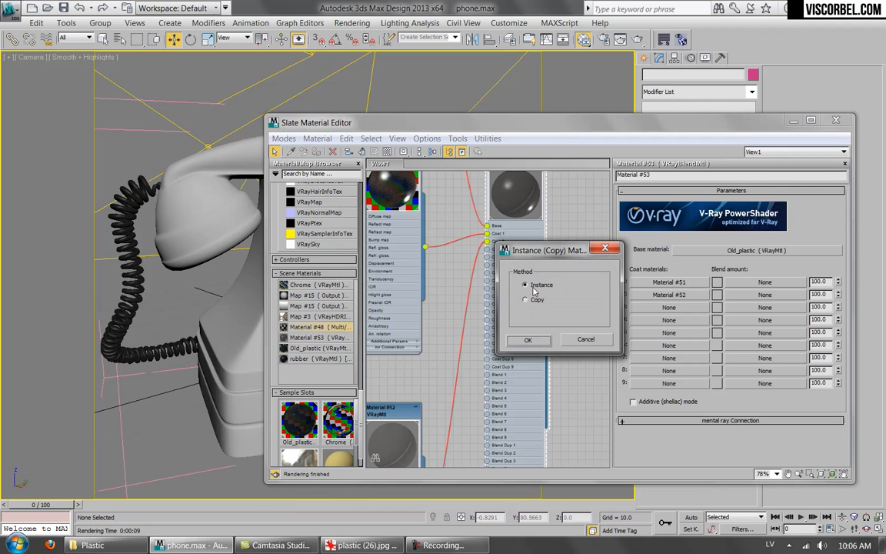
pyautogui.click(531, 341)
pyautogui.scroll(-3, 485, 361)
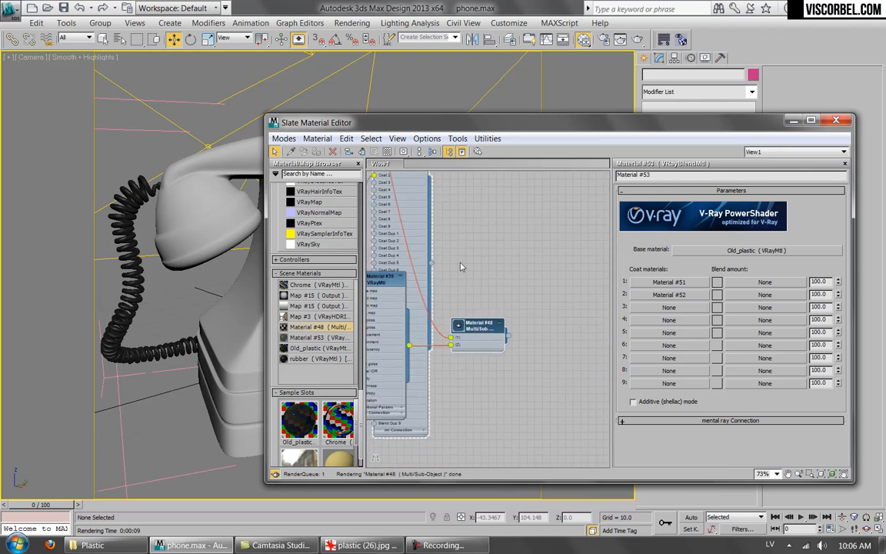
pyautogui.moveTo(481, 341); pyautogui.dragTo(580, 288)
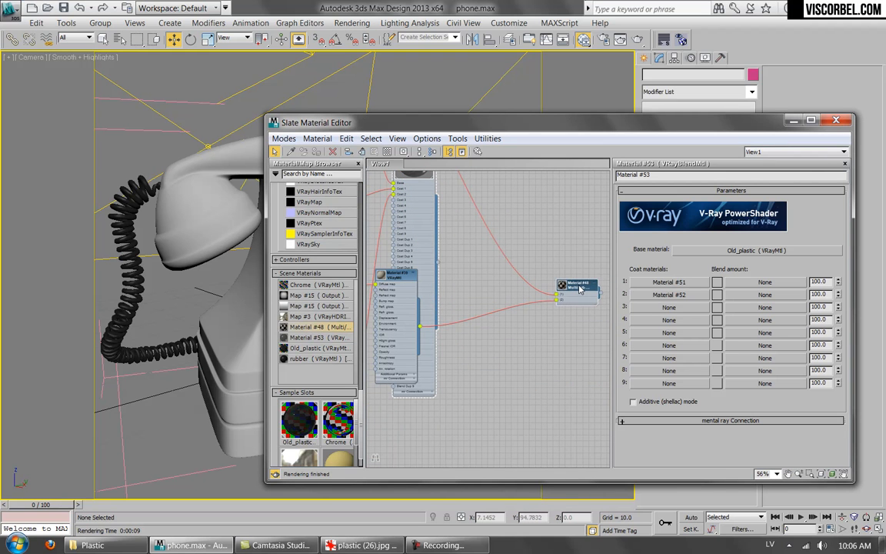
# Step: Lay out the children of the Multi/Sub-Object material and move the overlapping VRayBlendMtl node below them
pyautogui.moveTo(554, 275); pyautogui.dragTo(500, 357, button='middle')
pyautogui.rightClick(505, 349)
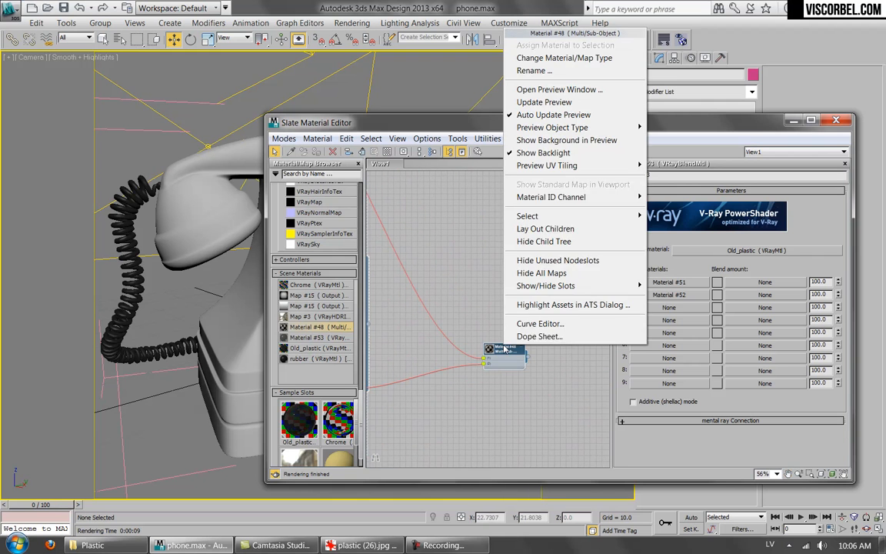
pyautogui.click(545, 229)
pyautogui.moveTo(507, 267); pyautogui.dragTo(585, 287, button='middle')
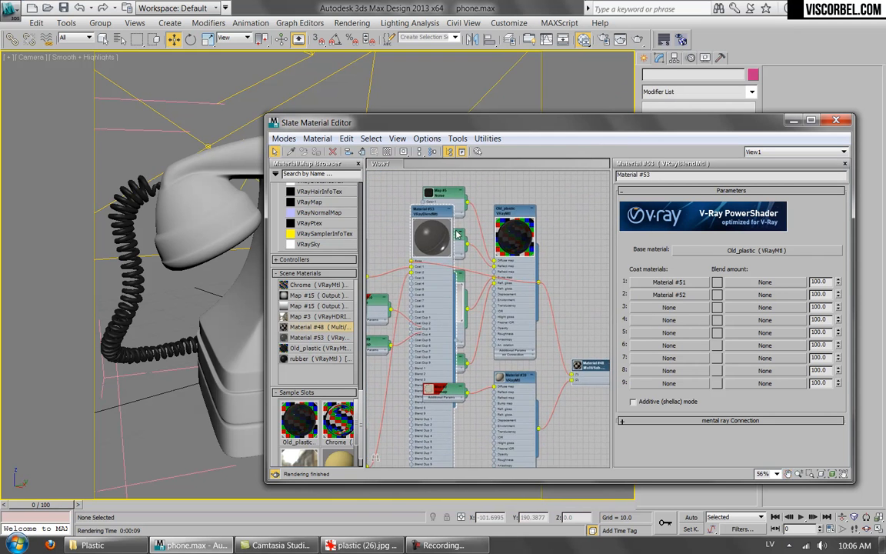
pyautogui.moveTo(434, 212); pyautogui.dragTo(447, 431)
# Step: Connect the VRayBlendMtl to slot (1) of the Multi/Sub-Object material in place of Old_plastic
pyautogui.moveTo(519, 348); pyautogui.dragTo(429, 296, button='middle')
pyautogui.scroll(1, 430, 297)
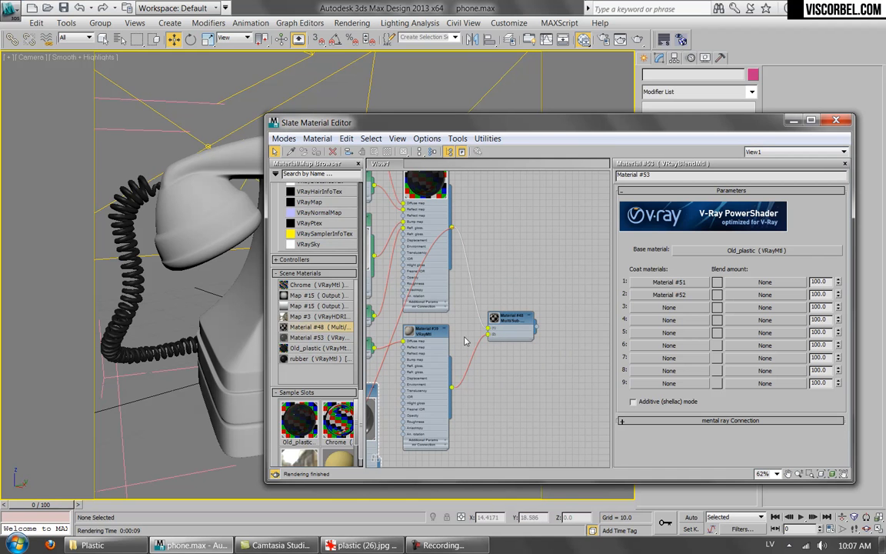
pyautogui.scroll(1, 460, 343)
pyautogui.moveTo(460, 344); pyautogui.dragTo(495, 325, button='middle')
pyautogui.moveTo(465, 411); pyautogui.dragTo(478, 356, button='middle')
pyautogui.moveTo(536, 413); pyautogui.dragTo(590, 223)
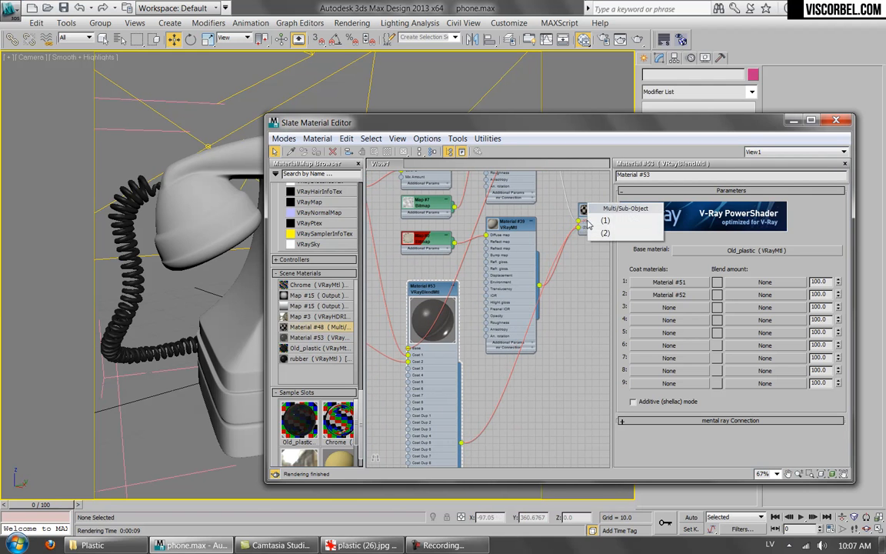
pyautogui.click(597, 222)
# Step: Move the Multi/Sub-Object node beside the VRayBlendMtl and lay out its children again
pyautogui.moveTo(557, 200); pyautogui.dragTo(495, 229, button='middle')
pyautogui.scroll(-2, 495, 237)
pyautogui.moveTo(520, 256); pyautogui.dragTo(548, 444)
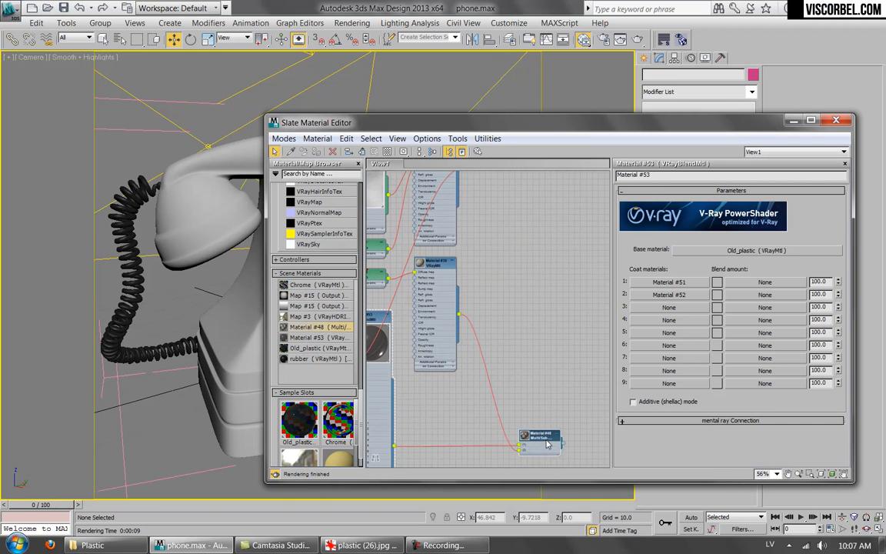
pyautogui.rightClick(545, 441)
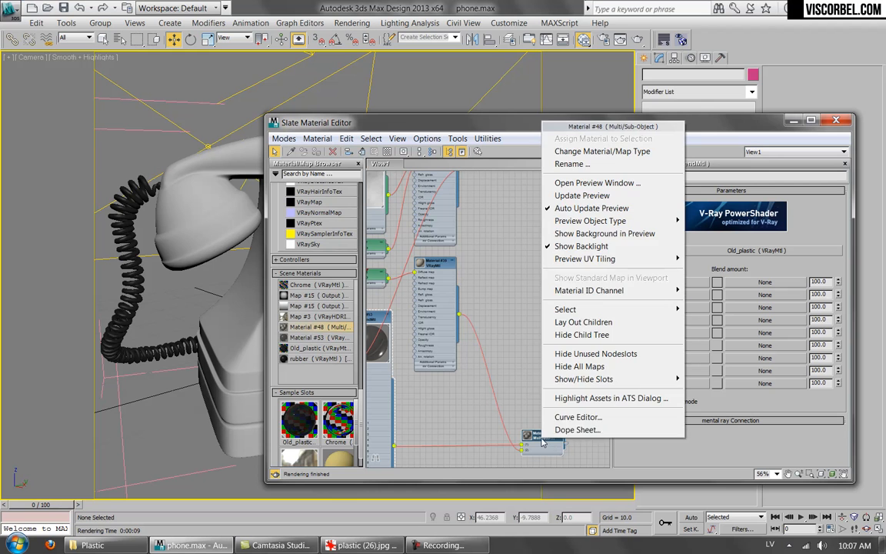
pyautogui.click(584, 322)
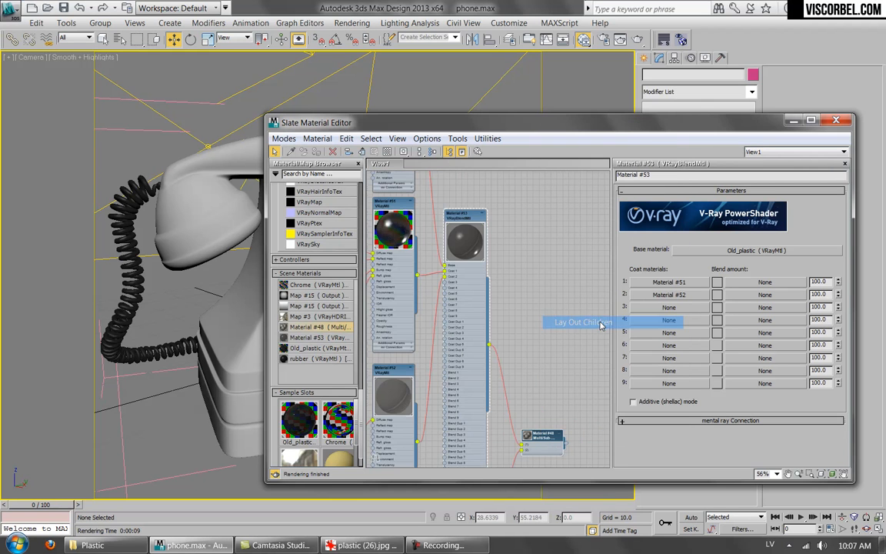
pyautogui.moveTo(530, 229); pyautogui.dragTo(568, 247, button='middle')
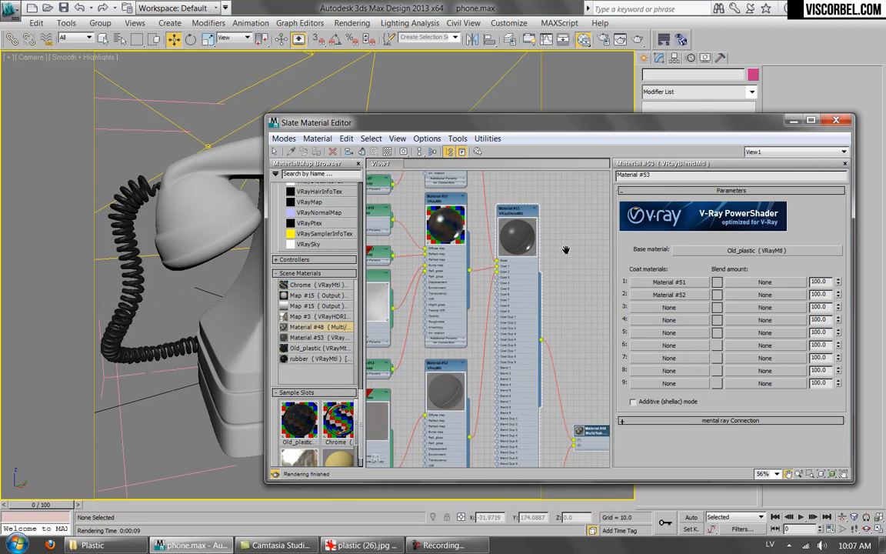
# Step: Test render the phone with the blend material feeding the Multi/Sub-Object material
pyautogui.click(639, 39)
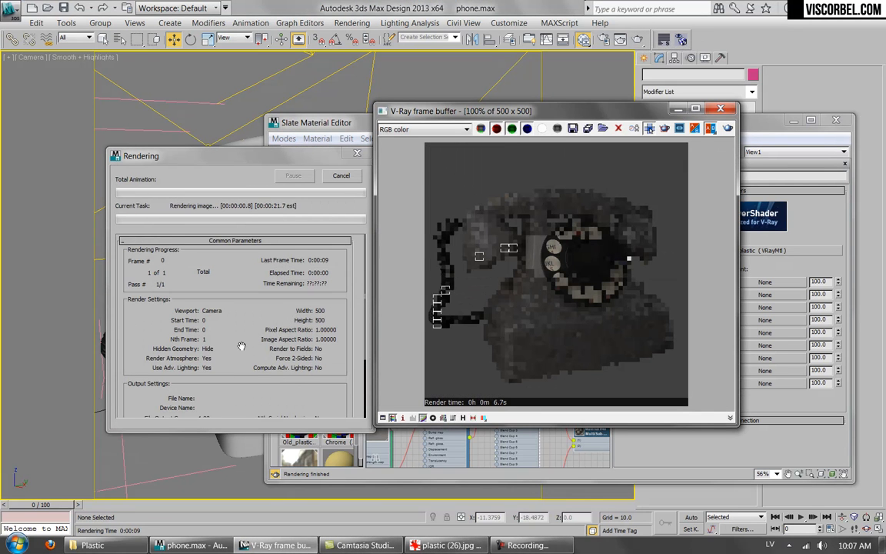
pyautogui.click(719, 110)
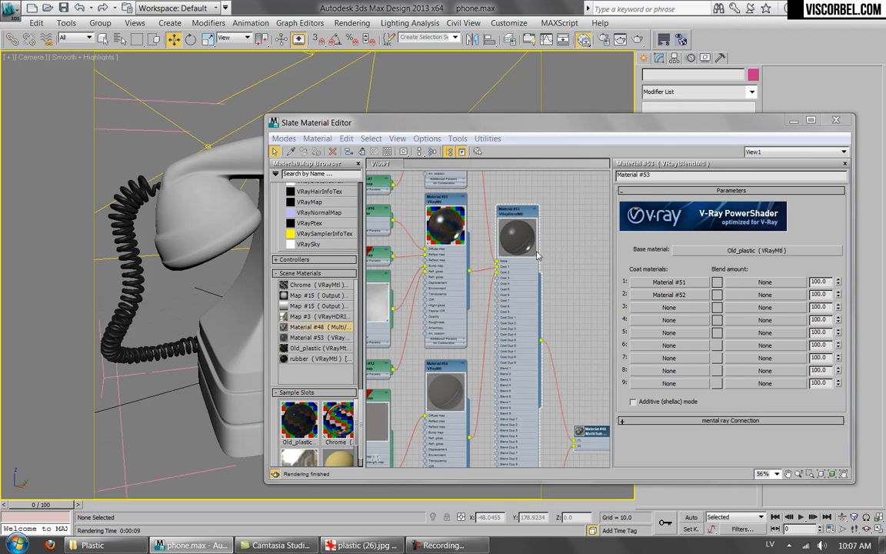
pyautogui.moveTo(552, 220); pyautogui.dragTo(581, 253, button='middle')
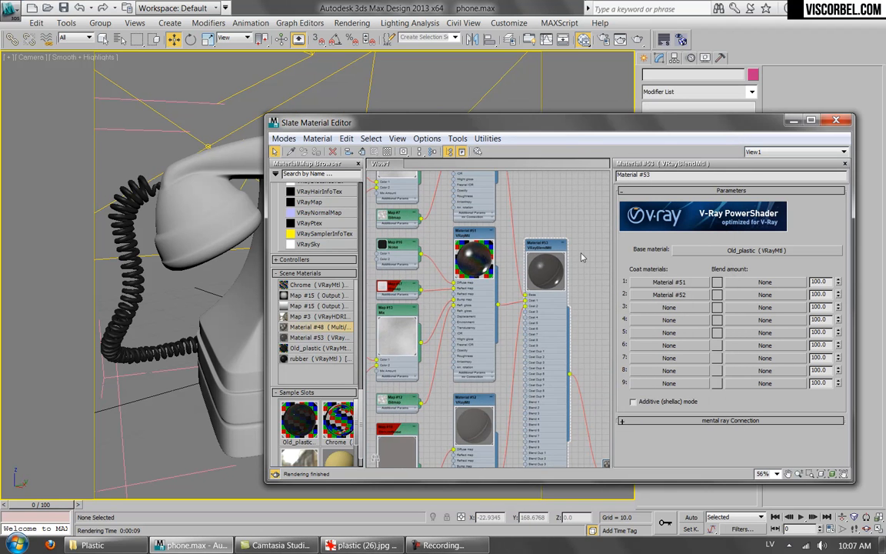
# Step: Select the phone's rotary dial in the viewport and assign the VRayBlendMtl to it
pyautogui.moveTo(422, 118); pyautogui.dragTo(587, 120)
pyautogui.click(339, 267)
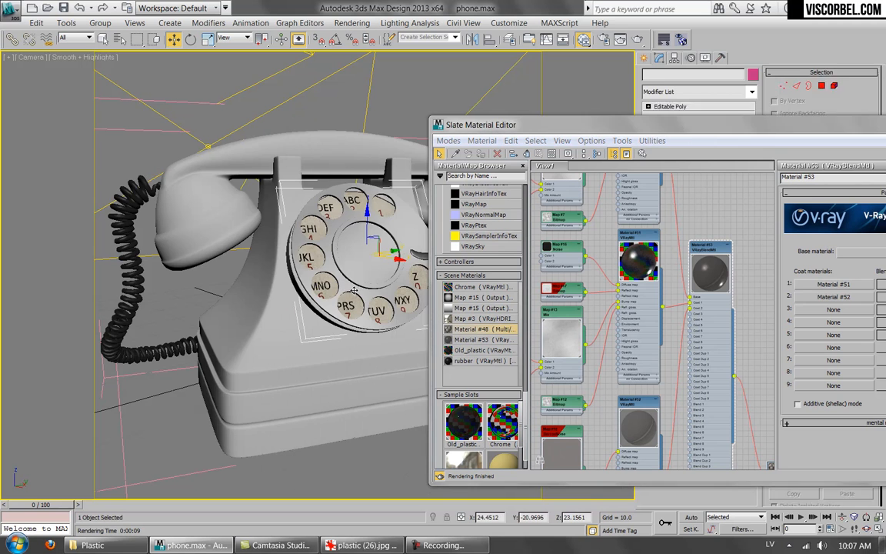
pyautogui.press('F3')
pyautogui.press('F3')
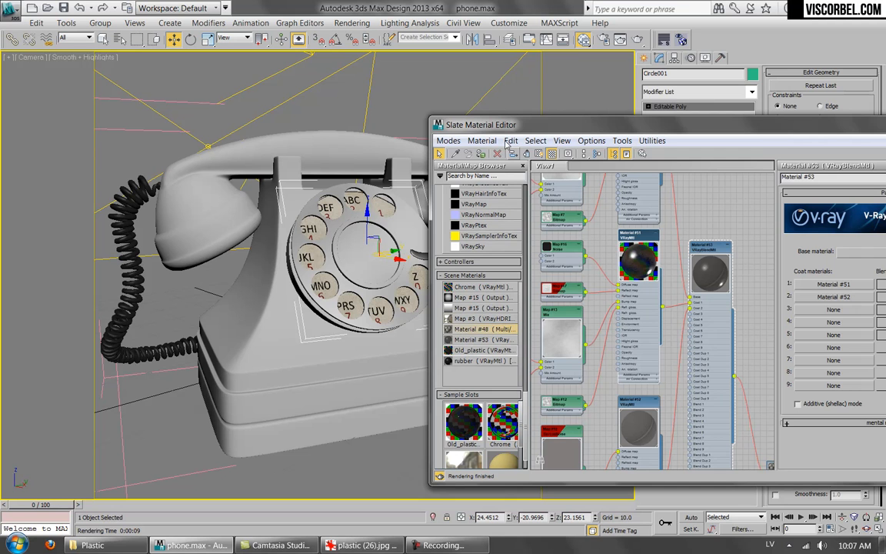
pyautogui.click(480, 153)
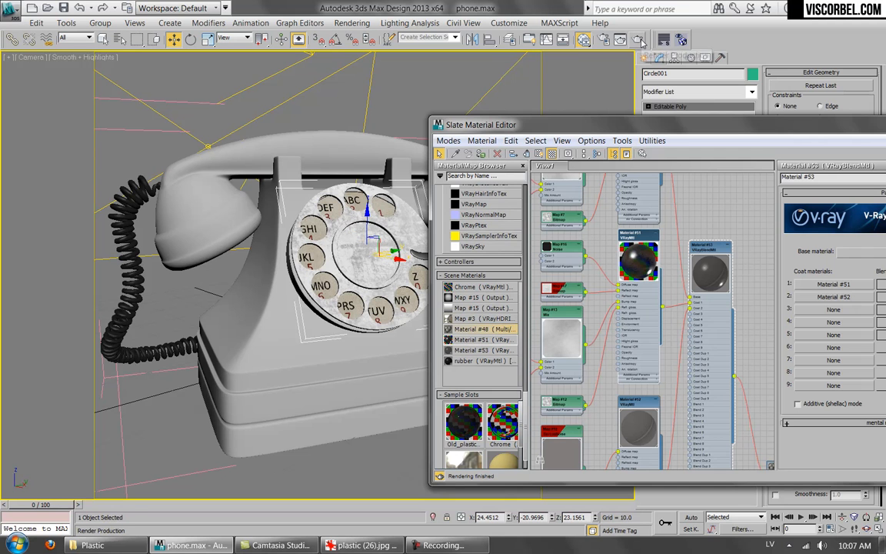
pyautogui.click(711, 256)
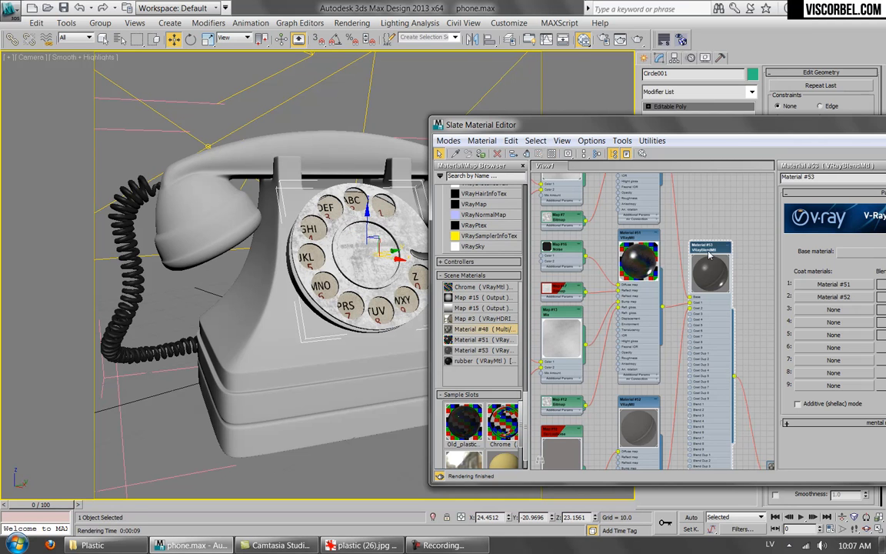
pyautogui.click(480, 153)
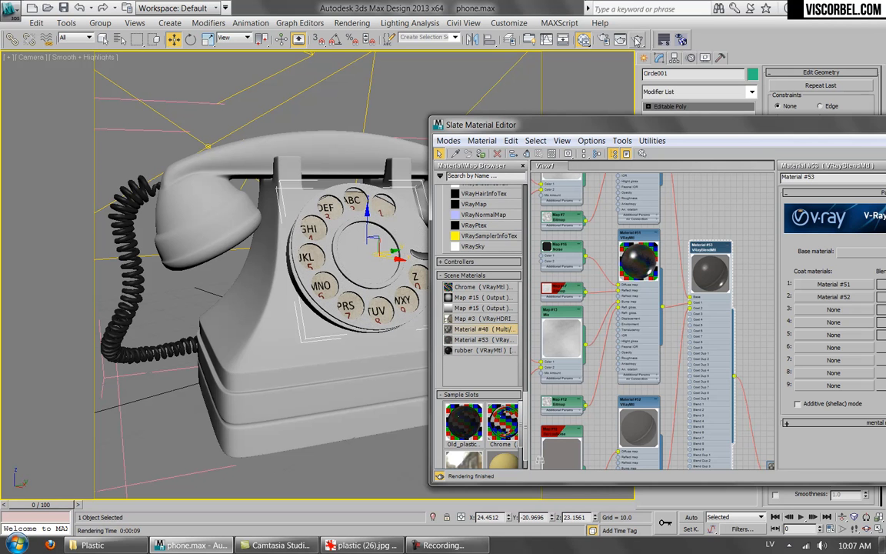
# Step: Test render the phone to check the blend material on the dial, then return to the material nodes
pyautogui.click(583, 39)
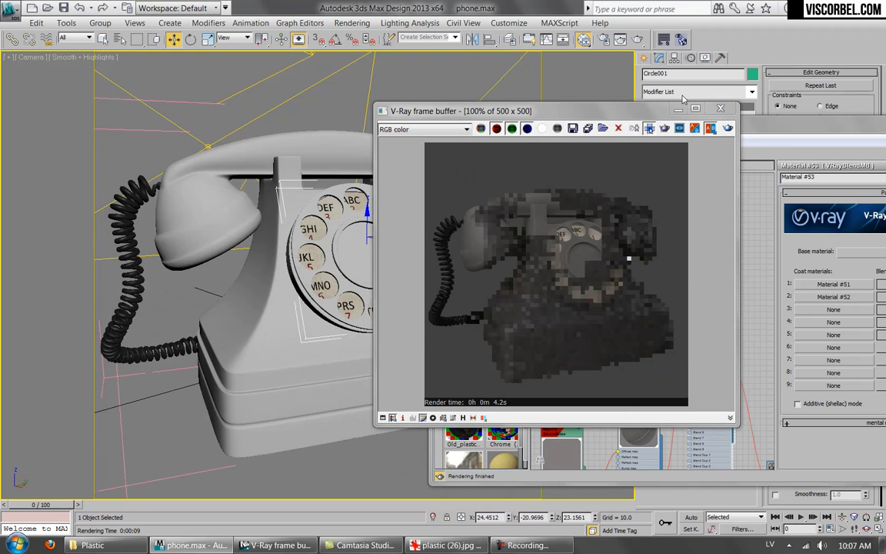
pyautogui.click(720, 110)
pyautogui.moveTo(738, 187); pyautogui.dragTo(475, 100)
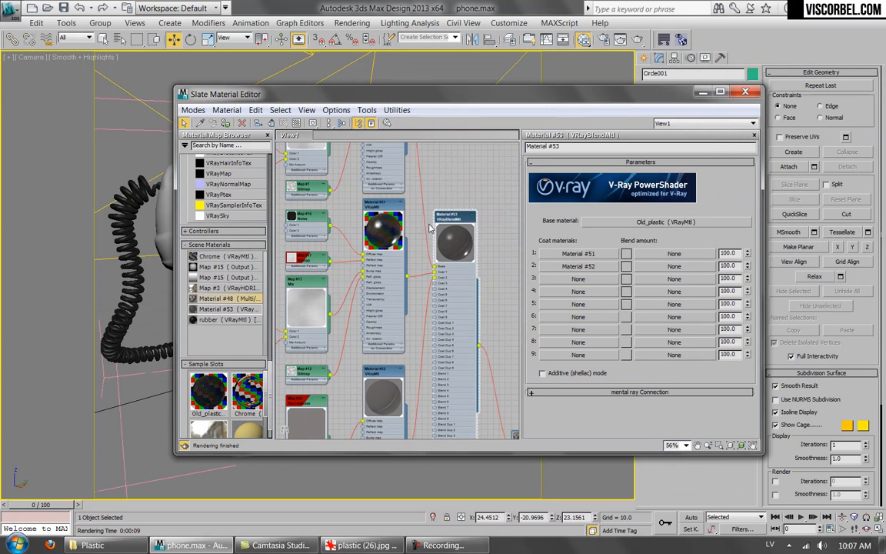
# Step: Set the blend amount color of the second coat, Material #52, to black in the VRayBlendMtl
pyautogui.moveTo(447, 219); pyautogui.dragTo(453, 206)
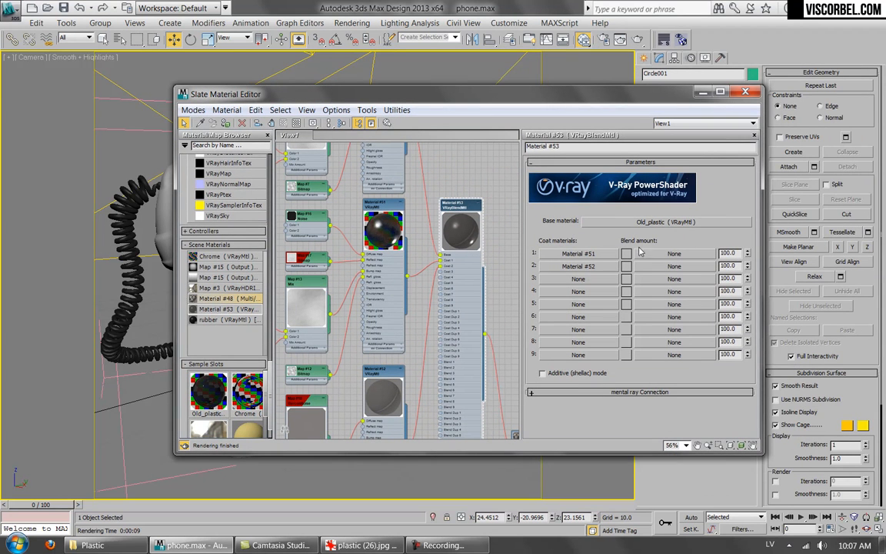
pyautogui.click(625, 266)
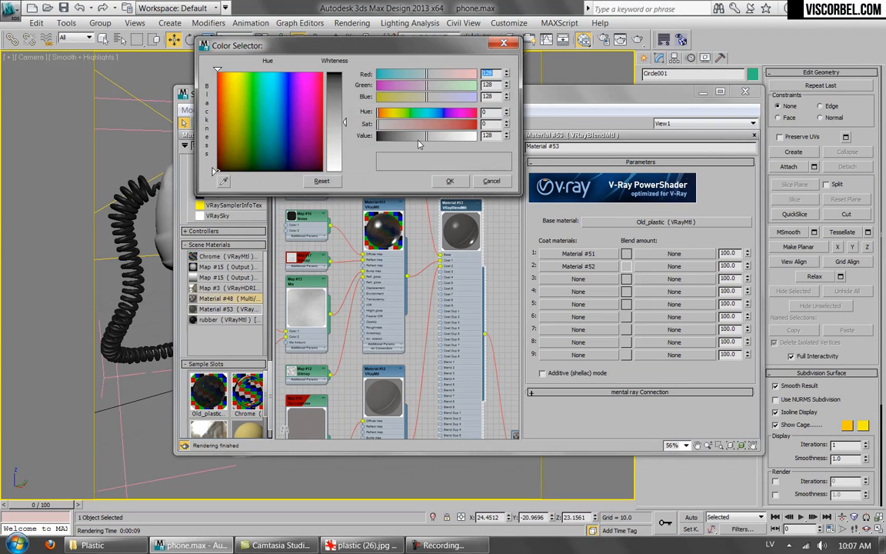
pyautogui.moveTo(420, 144); pyautogui.dragTo(293, 139)
pyautogui.click(450, 181)
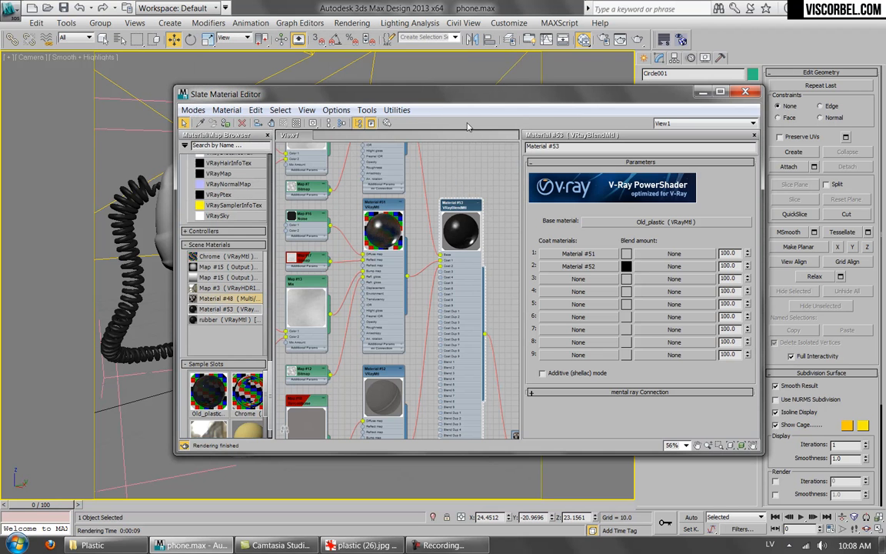
pyautogui.moveTo(549, 103); pyautogui.dragTo(616, 140)
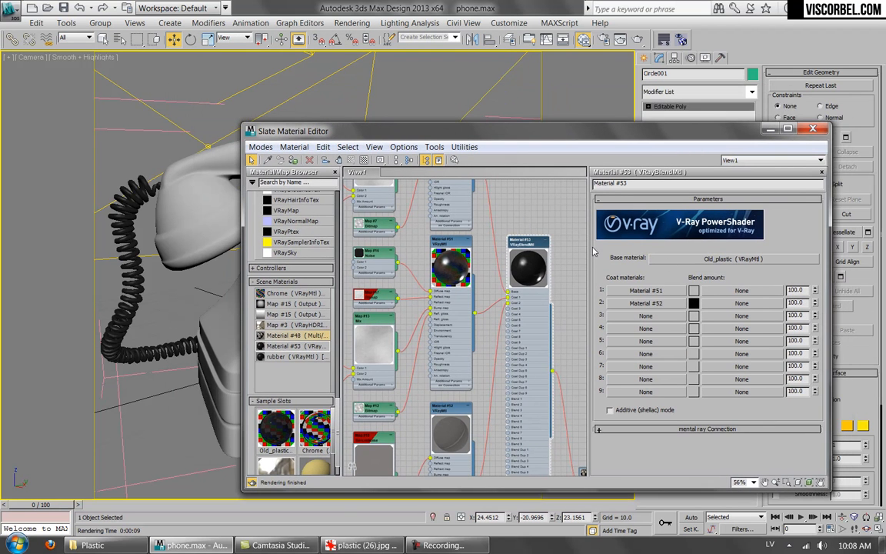
# Step: Test render the phone and inspect the plastic on the handset and body up close in the frame buffer
pyautogui.click(638, 40)
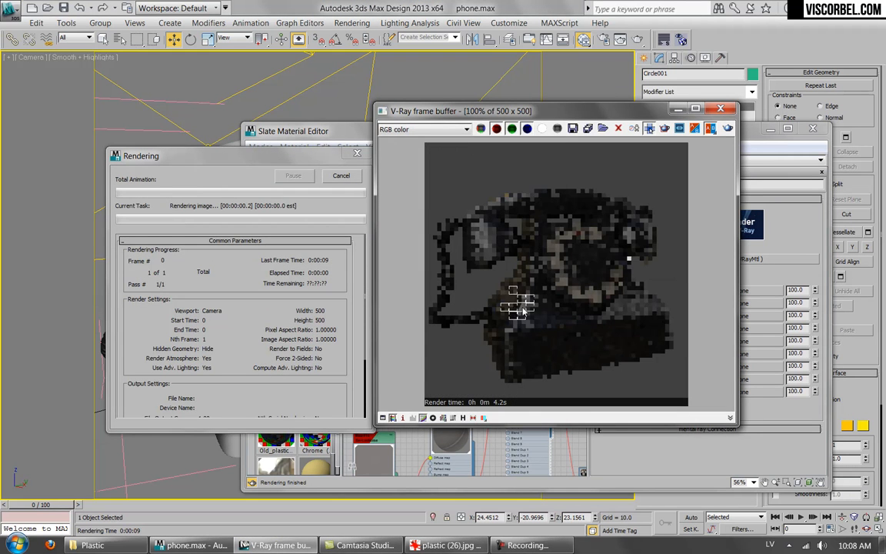
pyautogui.scroll(1, 525, 312)
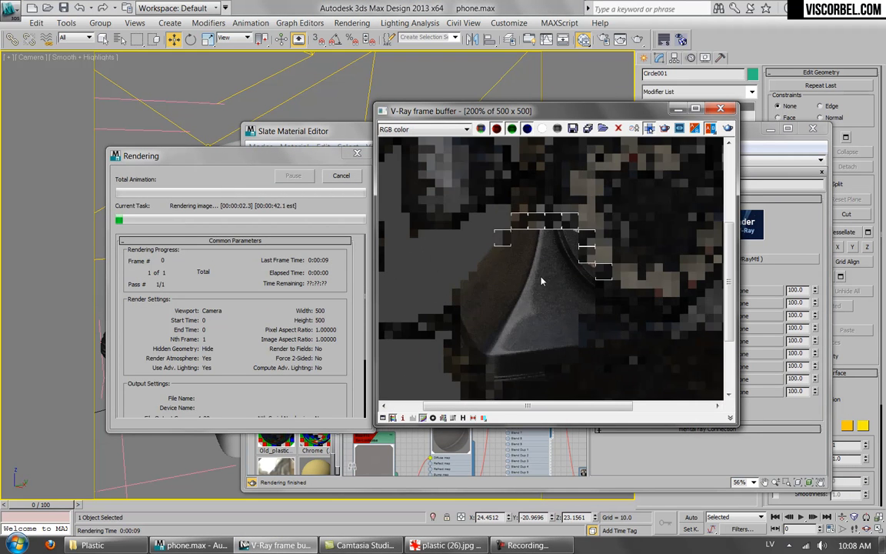
pyautogui.moveTo(544, 215); pyautogui.dragTo(556, 294, button='middle')
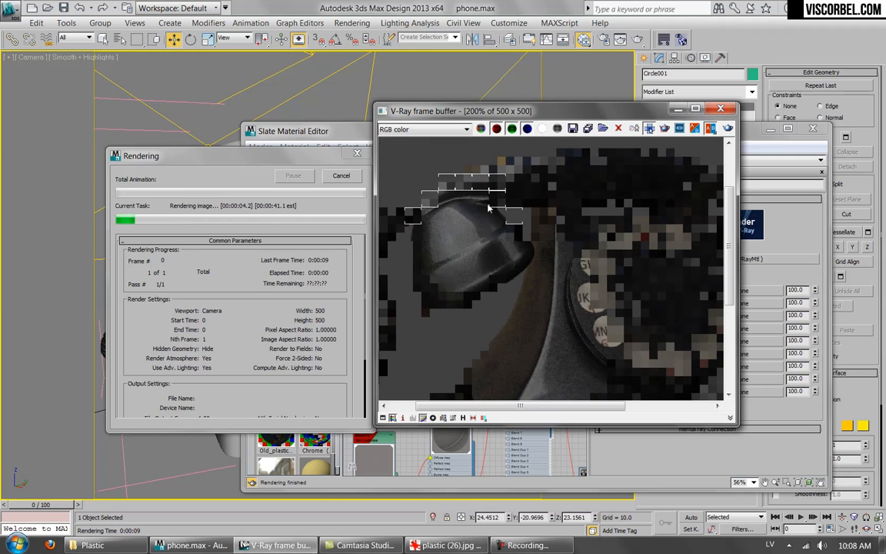
pyautogui.moveTo(462, 188); pyautogui.dragTo(415, 229, button='middle')
pyautogui.scroll(-1, 536, 218)
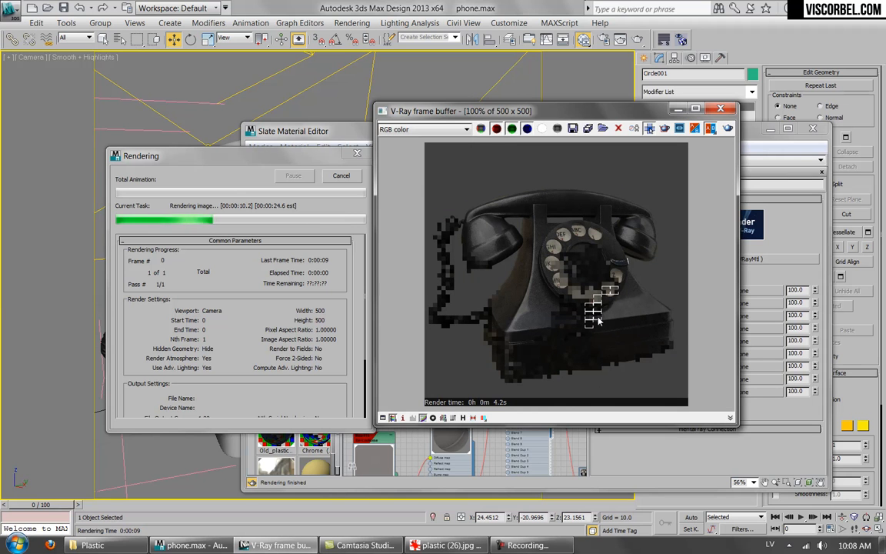
# Step: Compare the render with the reference photo plastic (26).jpg, then return and close the frame buffer
pyautogui.click(445, 544)
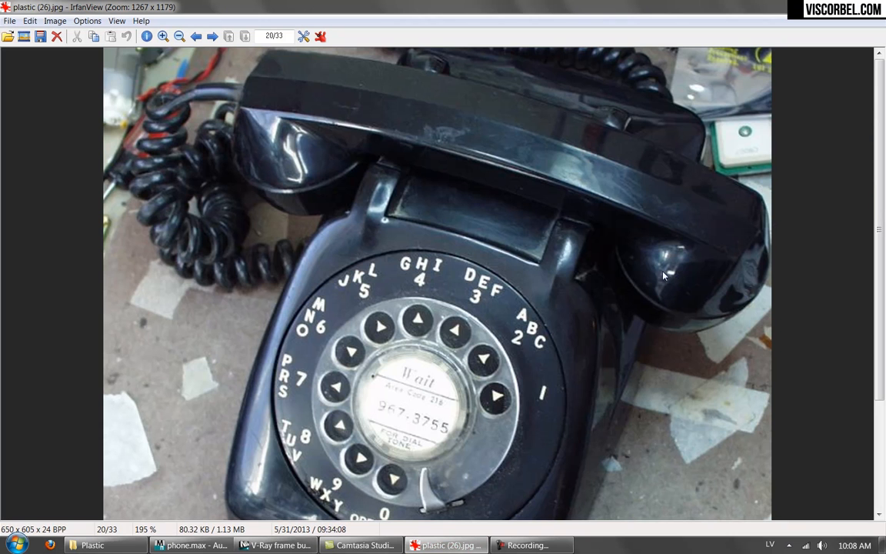
pyautogui.scroll(-2, 429, 384)
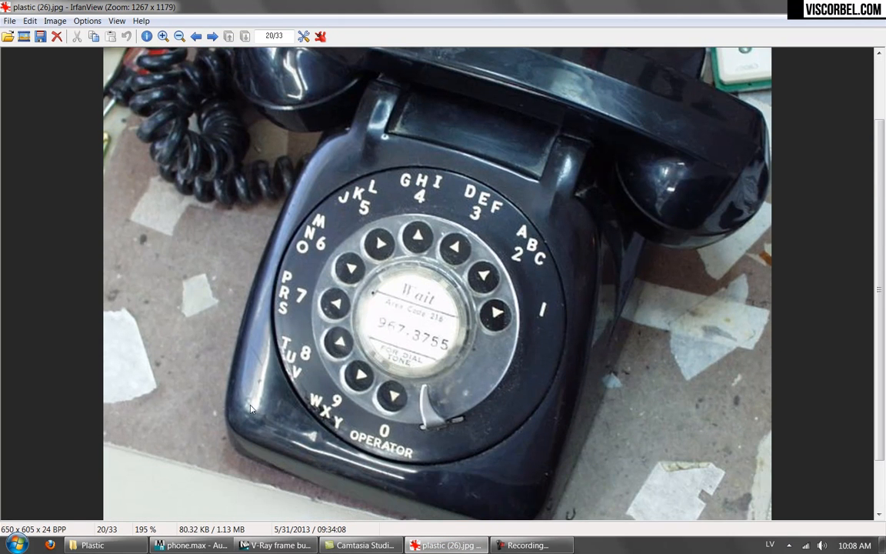
pyautogui.click(275, 545)
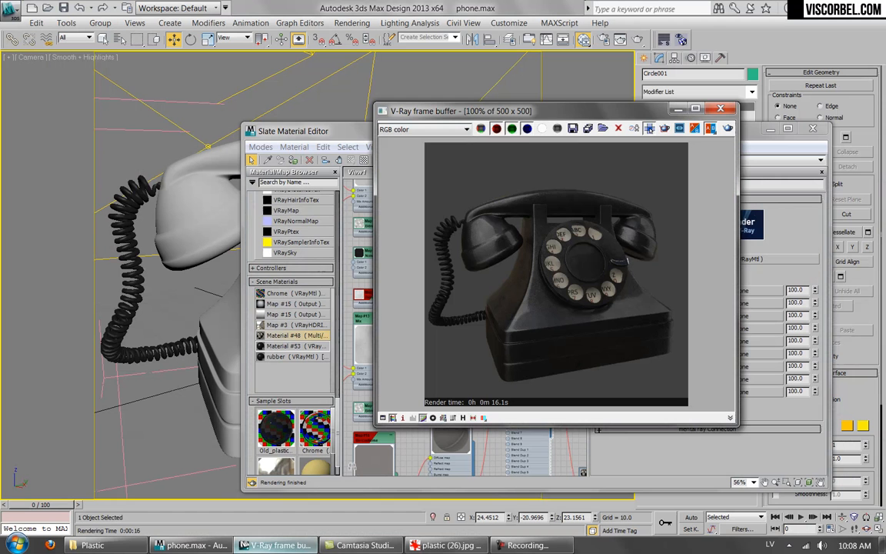
pyautogui.click(721, 111)
# Step: Assign a Composite map to the blend amount of coat 1, Material #51, and load dirt (15).png as its first layer
pyautogui.click(738, 290)
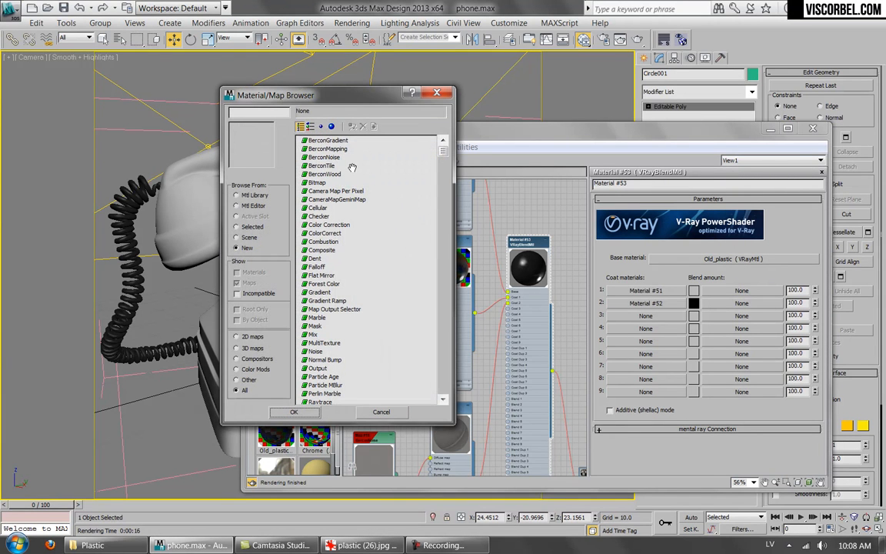
pyautogui.doubleClick(320, 251)
pyautogui.click(741, 290)
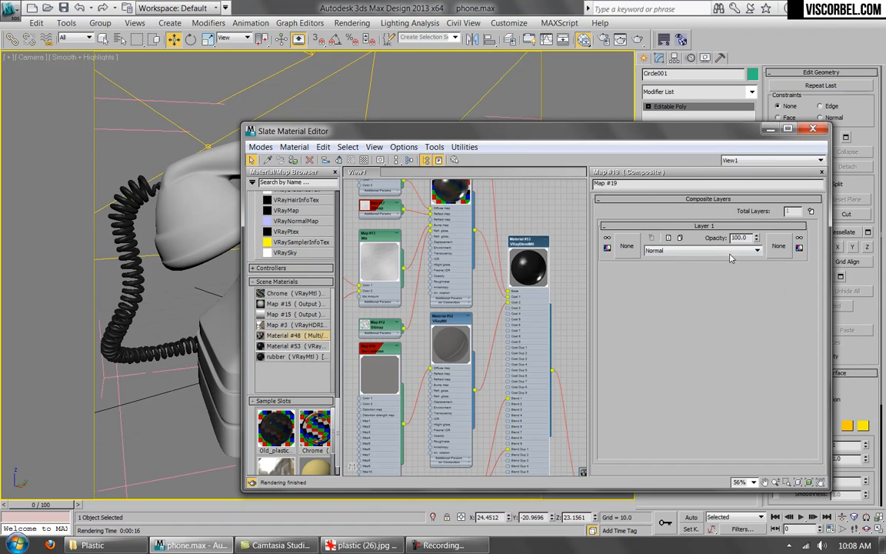
pyautogui.click(629, 247)
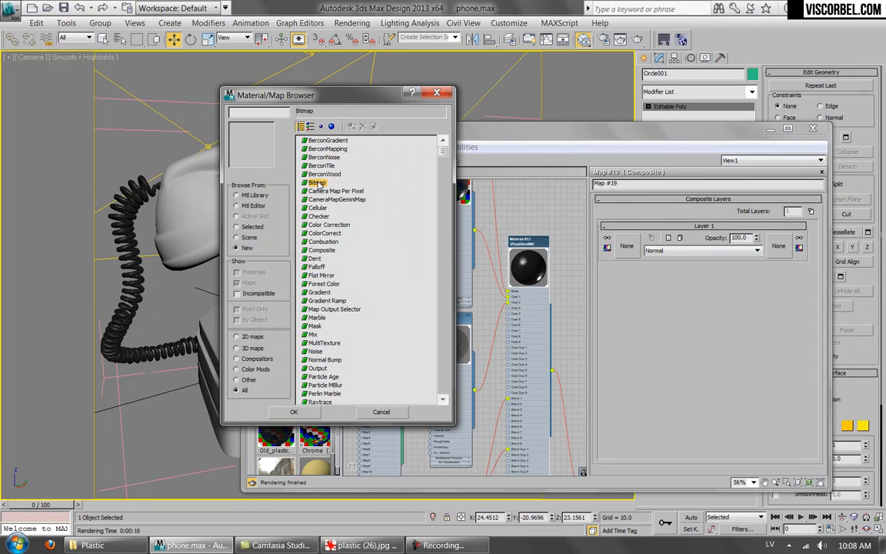
pyautogui.doubleClick(316, 184)
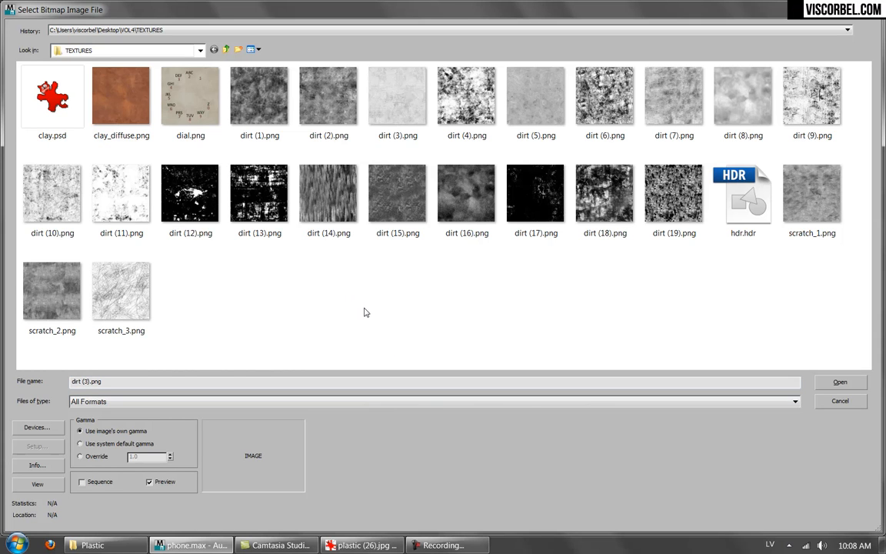
pyautogui.doubleClick(396, 193)
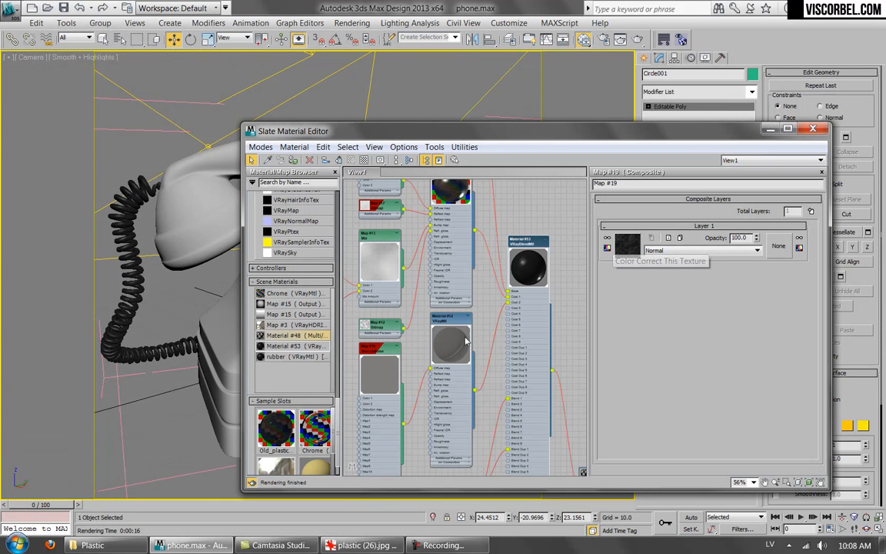
# Step: Show the dirt (15).png bitmap in the viewport on the VRayBlendMtl
pyautogui.moveTo(485, 257); pyautogui.dragTo(477, 193, button='middle')
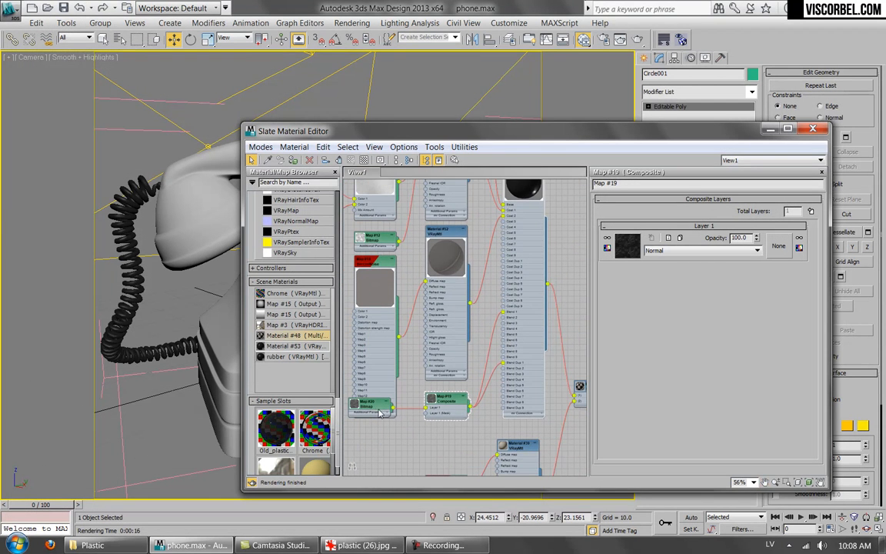
pyautogui.rightClick(355, 406)
pyautogui.click(366, 408)
pyautogui.rightClick(365, 407)
pyautogui.click(407, 244)
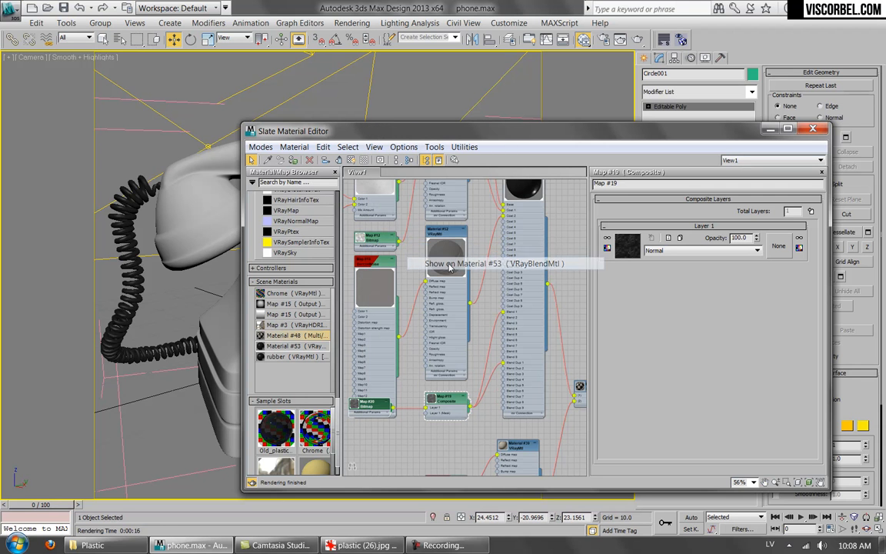
pyautogui.click(450, 264)
pyautogui.moveTo(426, 134); pyautogui.dragTo(389, 99)
# Step: Add a second layer to the Composite map with a Fractal Noise map of size 30
pyautogui.moveTo(410, 360); pyautogui.dragTo(397, 397)
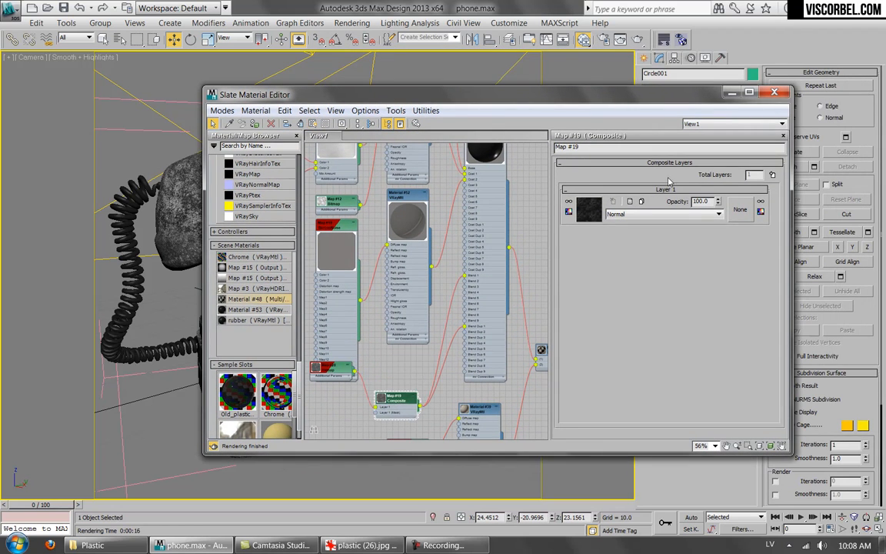
pyautogui.click(773, 175)
pyautogui.click(588, 210)
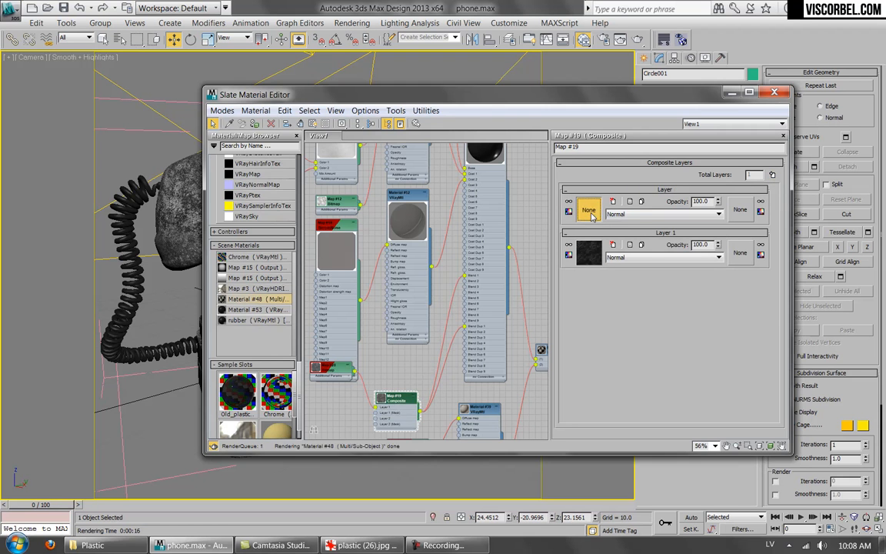
pyautogui.doubleClick(314, 351)
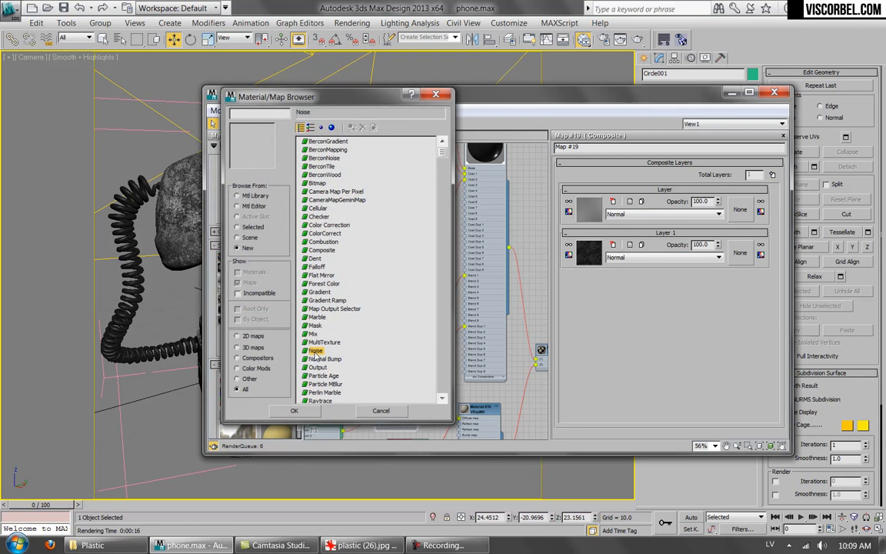
pyautogui.click(591, 210)
pyautogui.click(682, 288)
pyautogui.write('30')
pyautogui.press('Return')
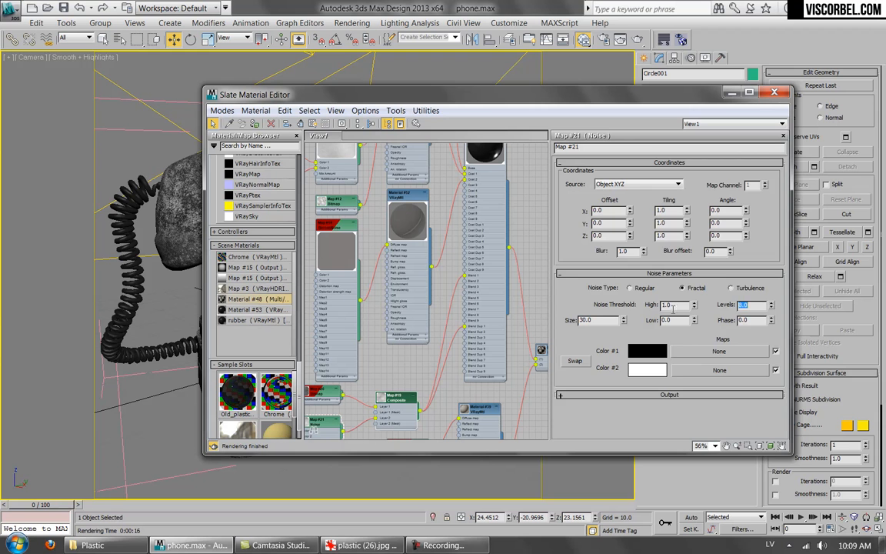
# Step: Open the Composite map's parameters and enlarge its node preview
pyautogui.doubleClick(399, 402)
pyautogui.scroll(5, 389, 399)
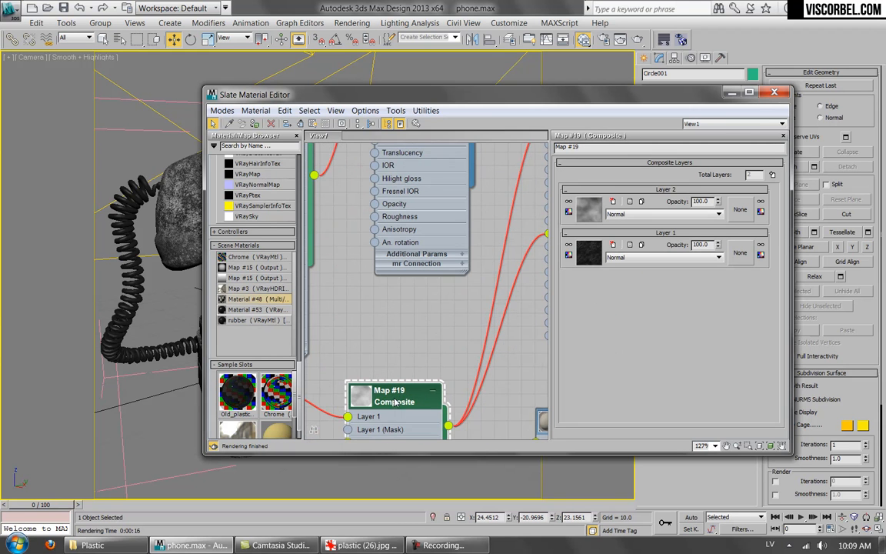
pyautogui.doubleClick(366, 407)
pyautogui.scroll(1, 380, 332)
pyautogui.moveTo(383, 330); pyautogui.dragTo(438, 175, button='middle')
# Step: Try several blend modes for the Composite map's noise layer and set it to Screen
pyautogui.click(679, 215)
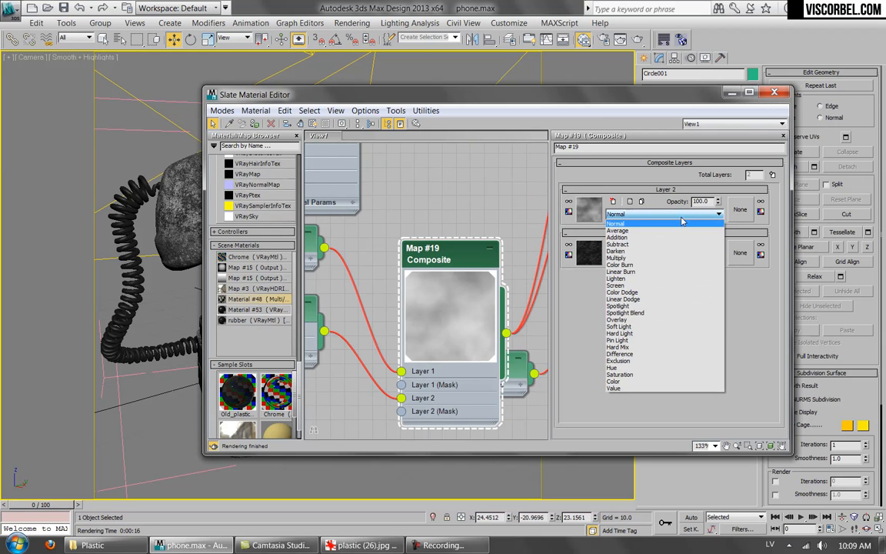
pyautogui.click(665, 233)
pyautogui.press('Down')
pyautogui.press('Down')
pyautogui.press('Down')
pyautogui.press('Down')
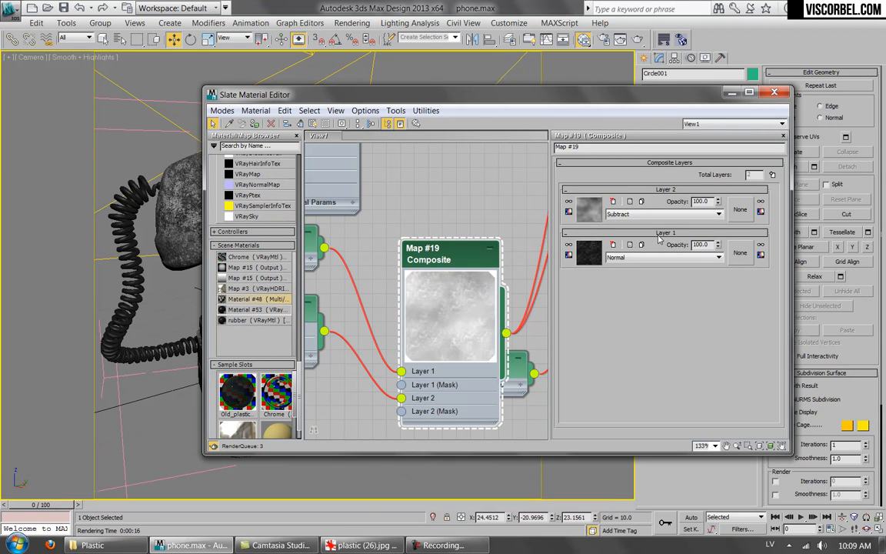
pyautogui.press('Down')
pyautogui.press('Down')
pyautogui.press('Down')
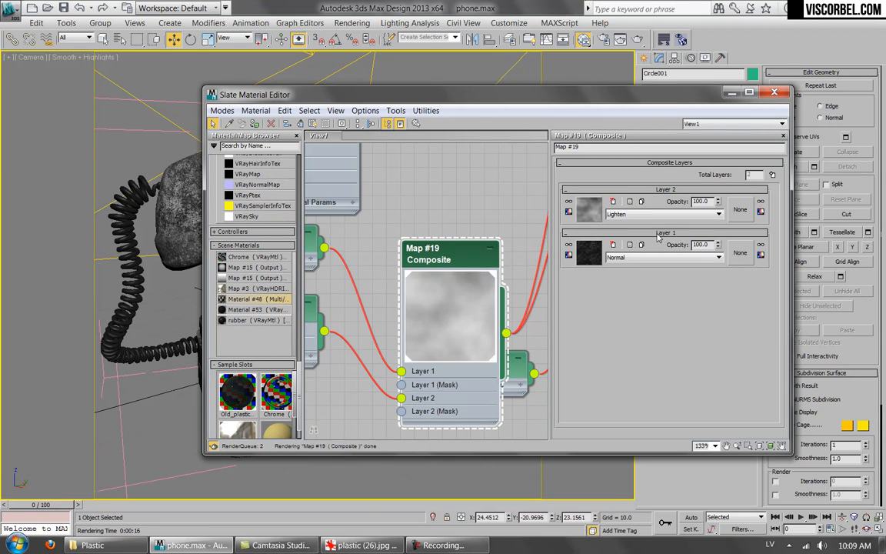
pyautogui.press('Up')
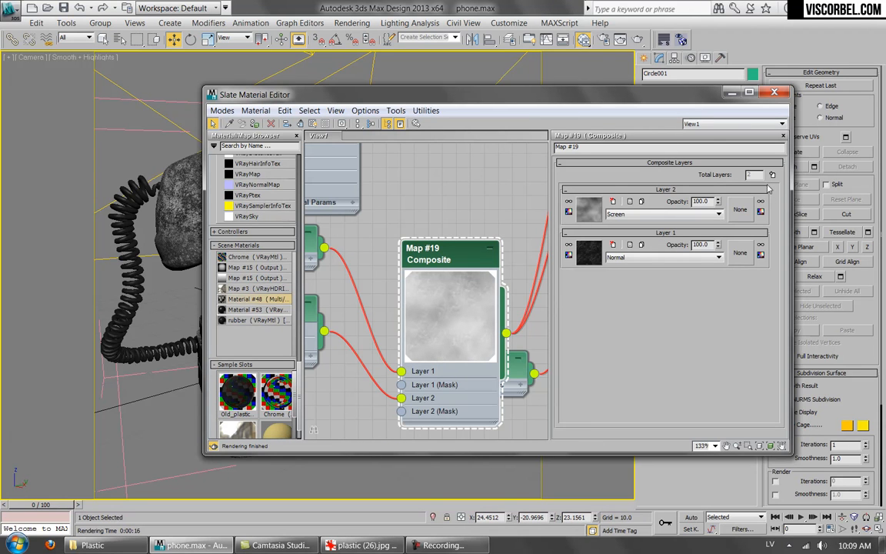
# Step: Add a third layer to the Composite map and load the dirt (18).png bitmap into it
pyautogui.click(773, 175)
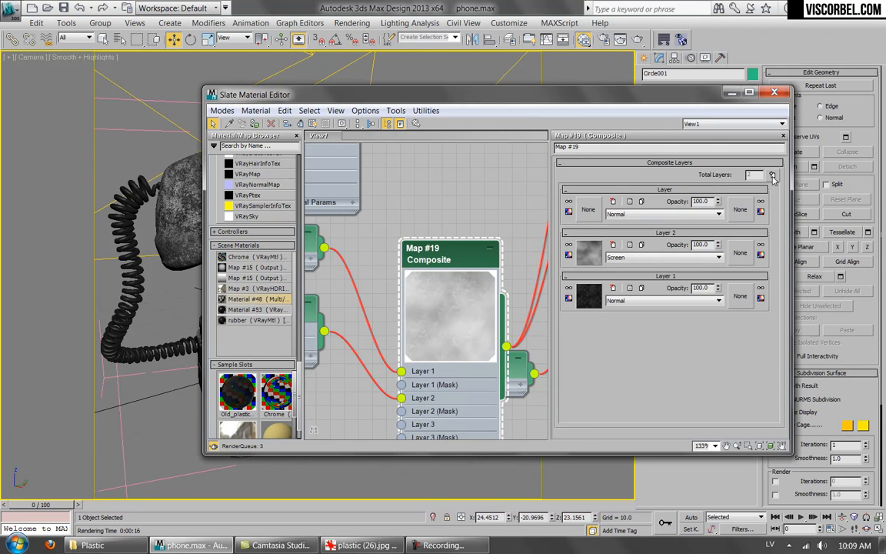
pyautogui.click(589, 210)
pyautogui.doubleClick(324, 185)
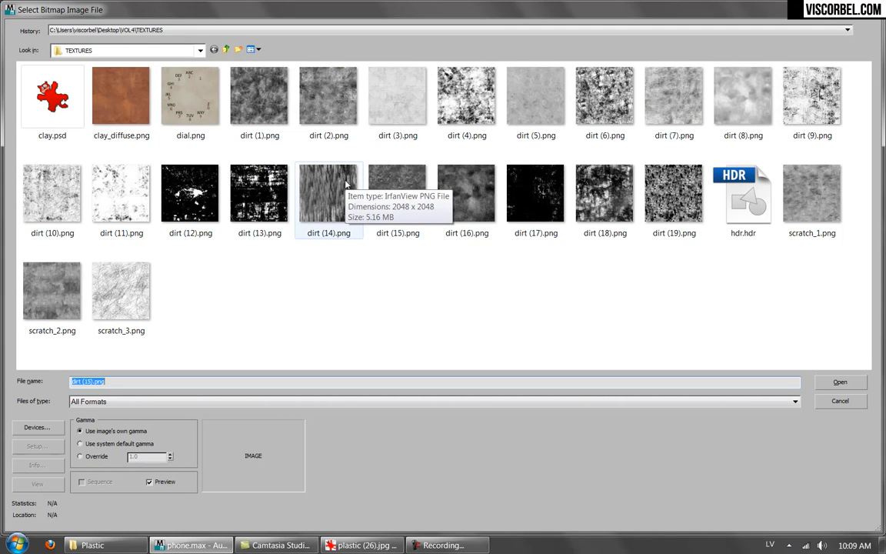
pyautogui.click(754, 114)
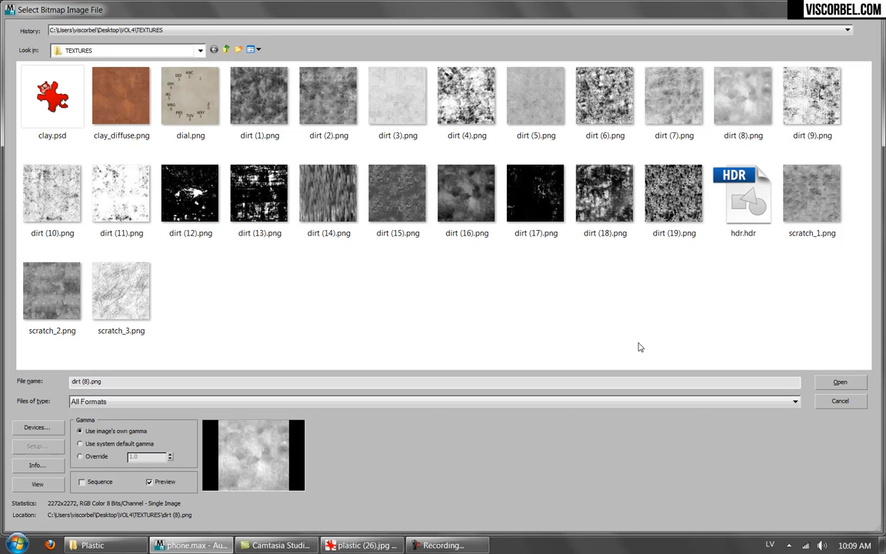
pyautogui.doubleClick(595, 199)
# Step: Show the dirt (18).png bitmap on the VRayBlendMtl in the viewport and check its mapping on the phone
pyautogui.moveTo(426, 207); pyautogui.dragTo(501, 180, button='middle')
pyautogui.rightClick(342, 282)
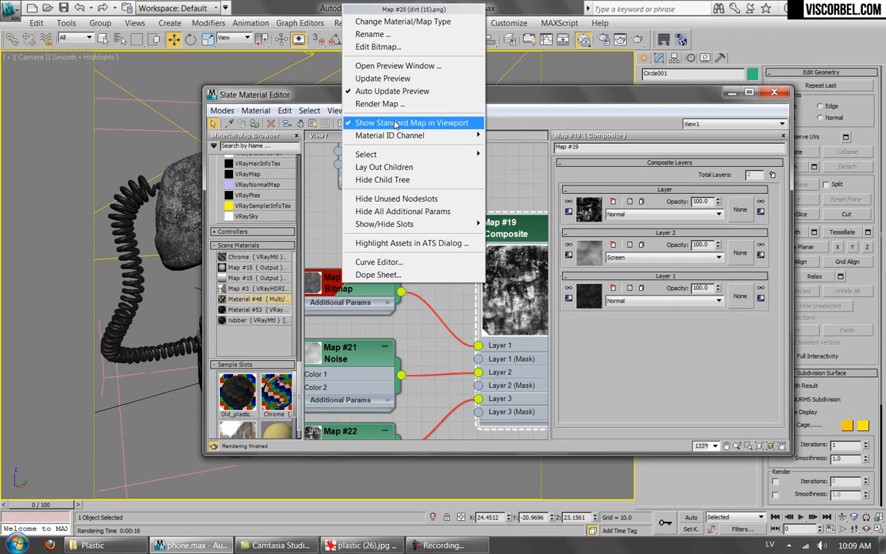
pyautogui.click(430, 328)
pyautogui.moveTo(423, 357); pyautogui.dragTo(449, 267, button='middle')
pyautogui.rightClick(360, 351)
pyautogui.click(409, 192)
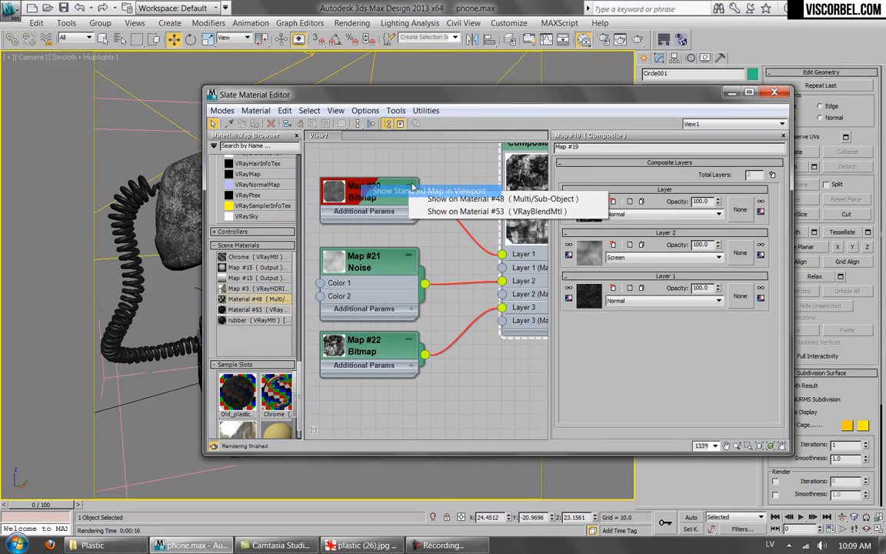
pyautogui.click(470, 210)
pyautogui.moveTo(422, 98); pyautogui.dragTo(767, 73)
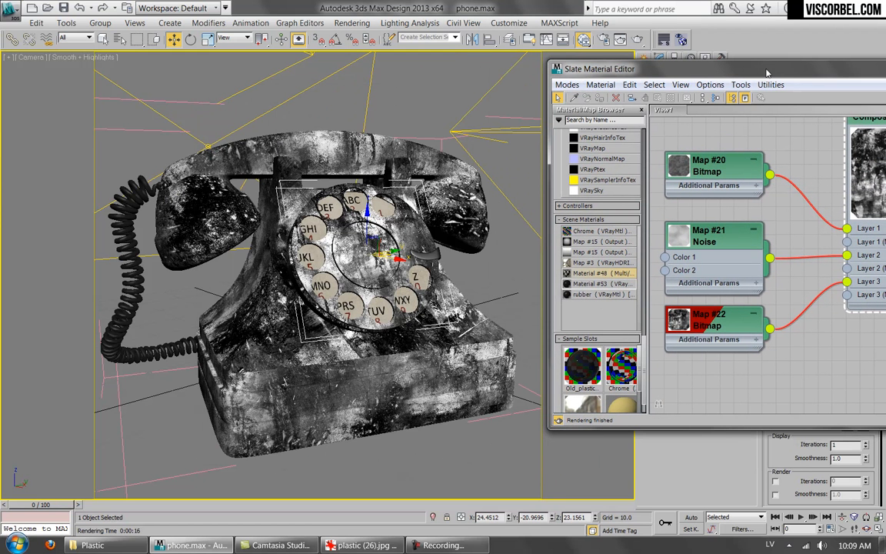
pyautogui.moveTo(767, 73); pyautogui.dragTo(422, 123)
# Step: Compare blend modes for the Composite map's third layer and set it to Overlay
pyautogui.click(673, 239)
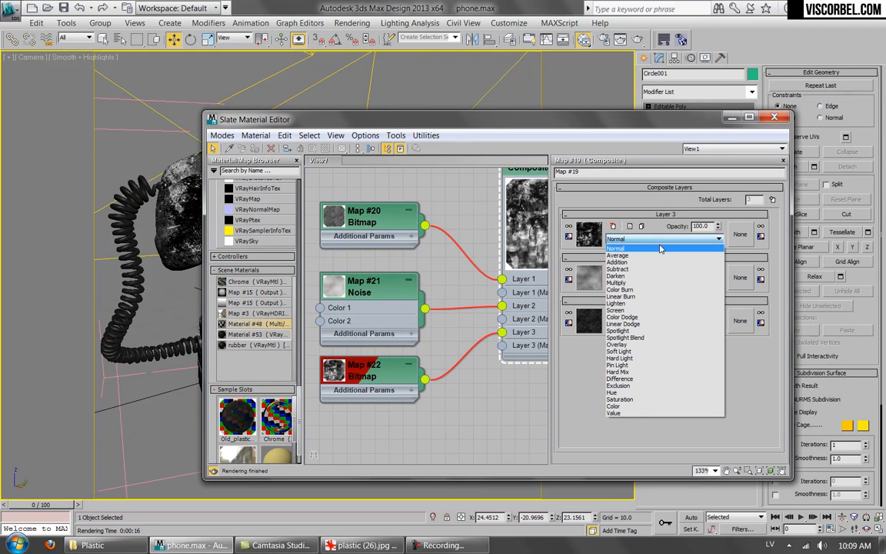
pyautogui.click(646, 255)
pyautogui.moveTo(459, 186); pyautogui.dragTo(372, 215, button='middle')
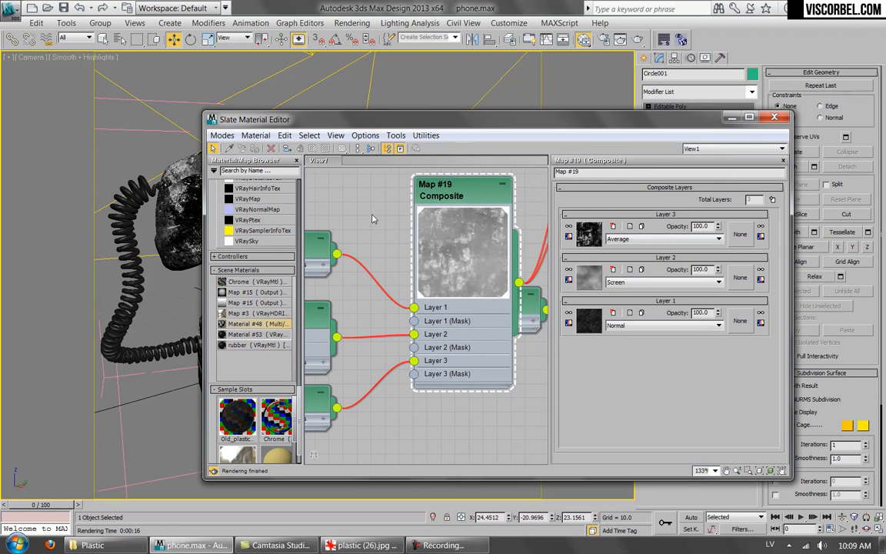
pyautogui.click(652, 239)
pyautogui.click(640, 263)
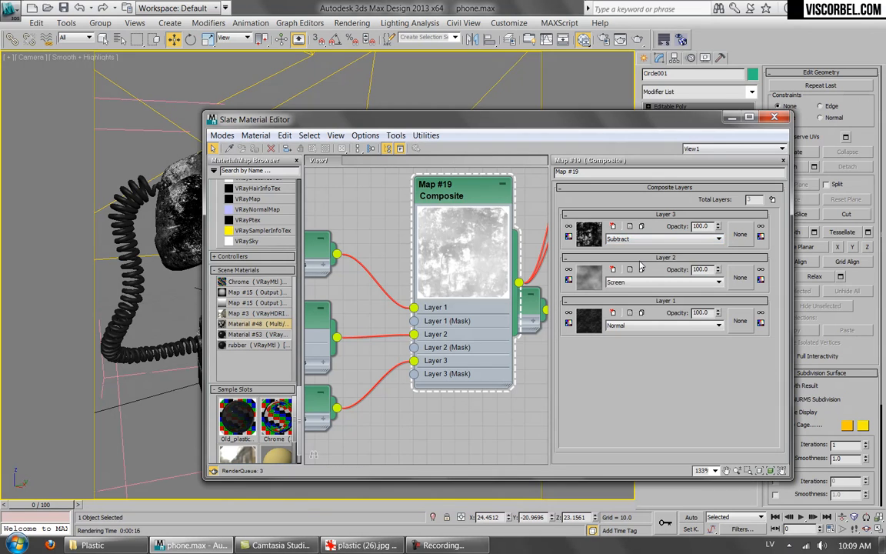
pyautogui.press('Down')
pyautogui.press('Down')
pyautogui.press('Down')
pyautogui.press('Down')
pyautogui.press('Down')
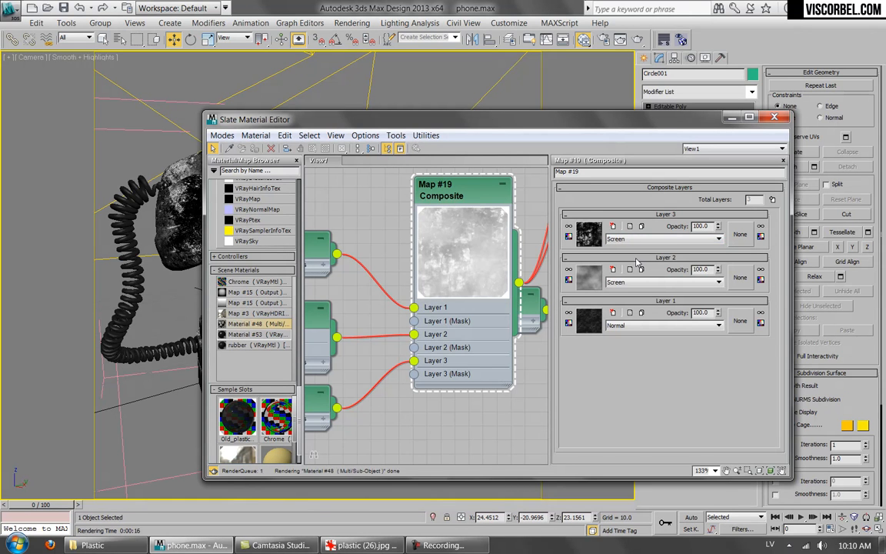
pyautogui.press('Up')
pyautogui.press('Down')
pyautogui.press('Down')
pyautogui.press('Down')
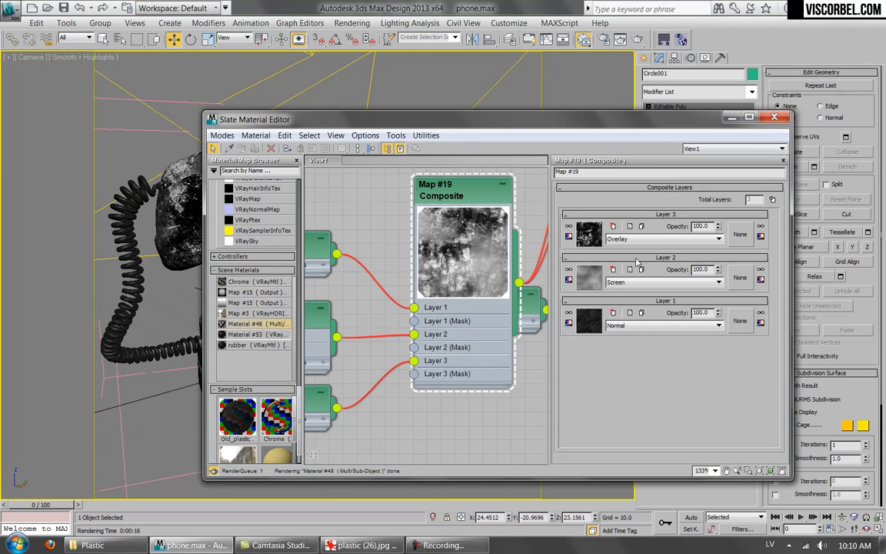
# Step: Render the camera view and inspect the effect of the three-layer dirt mask on the phone
pyautogui.click(640, 40)
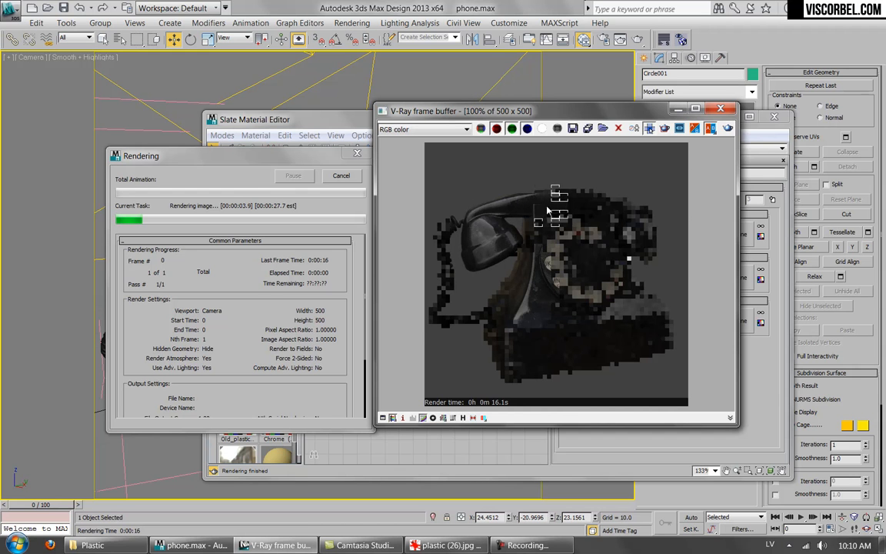
pyautogui.scroll(1, 523, 207)
pyautogui.scroll(-2, 638, 231)
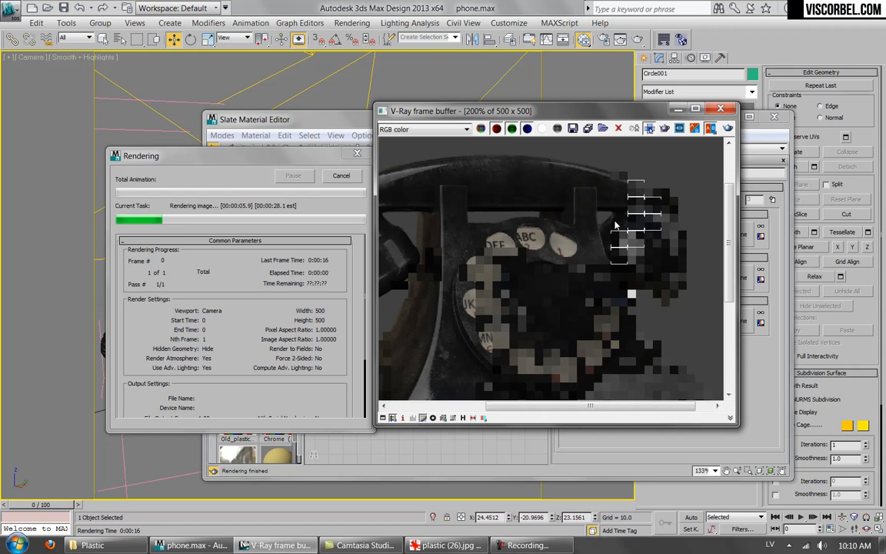
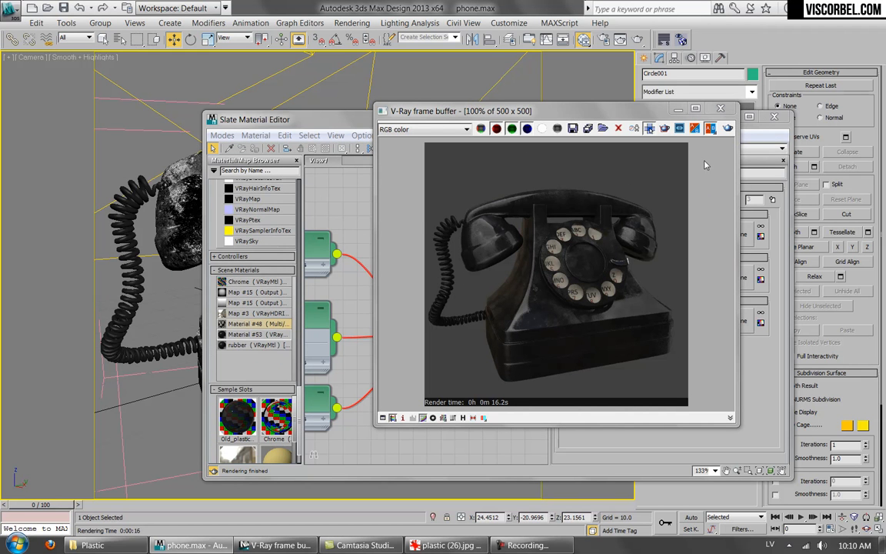
pyautogui.click(720, 109)
# Step: Add a fourth layer to the Composite map and assign it a Noise map with size 20
pyautogui.moveTo(535, 194); pyautogui.dragTo(526, 252, button='middle')
pyautogui.click(772, 200)
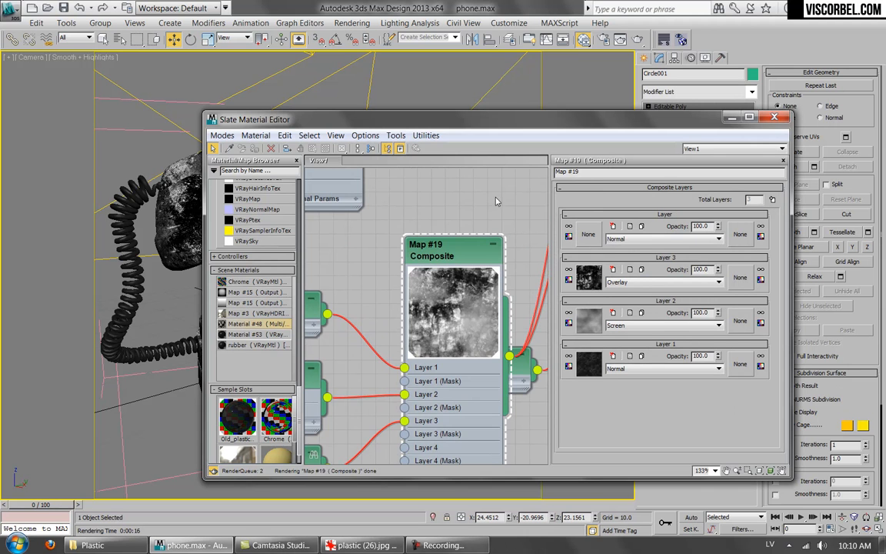
pyautogui.click(590, 234)
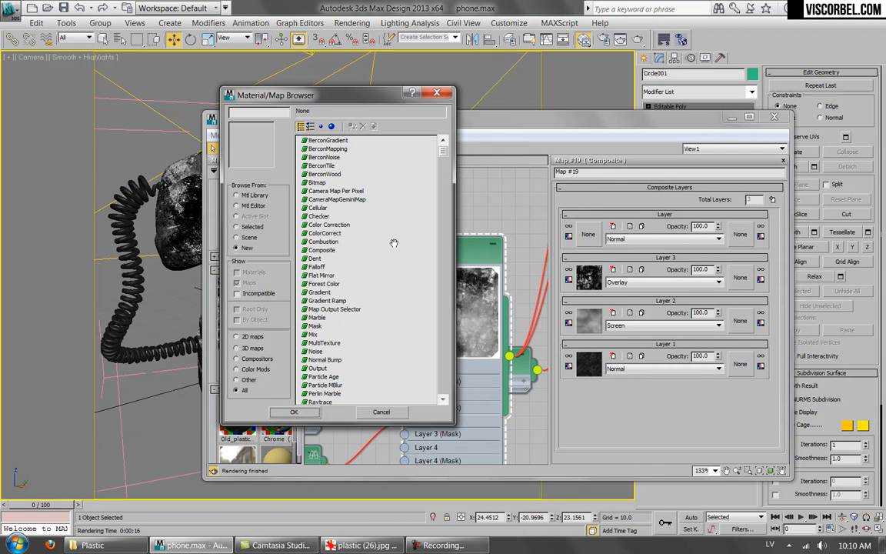
pyautogui.doubleClick(313, 350)
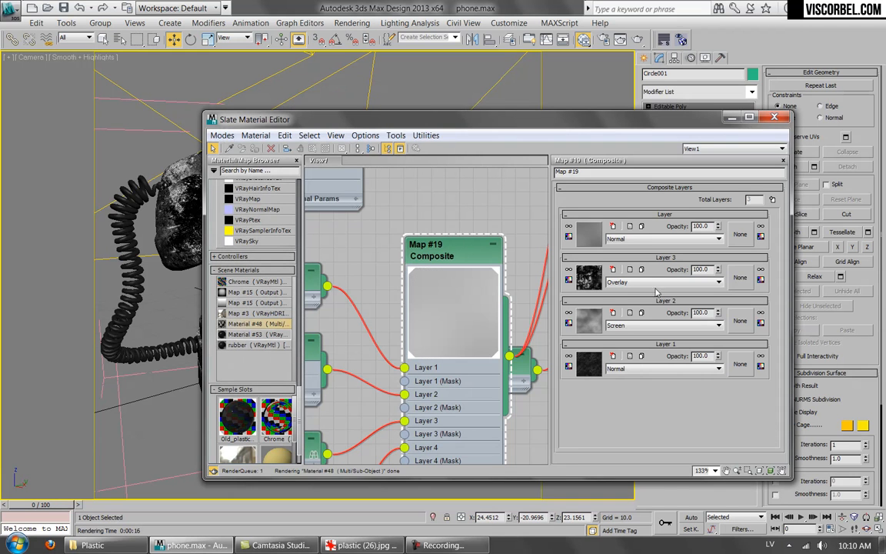
pyautogui.click(591, 235)
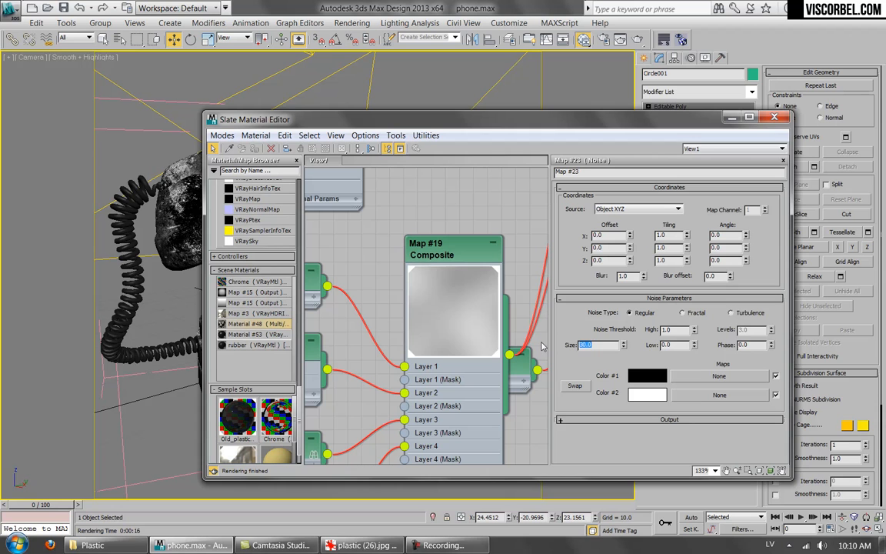
pyautogui.write('2')
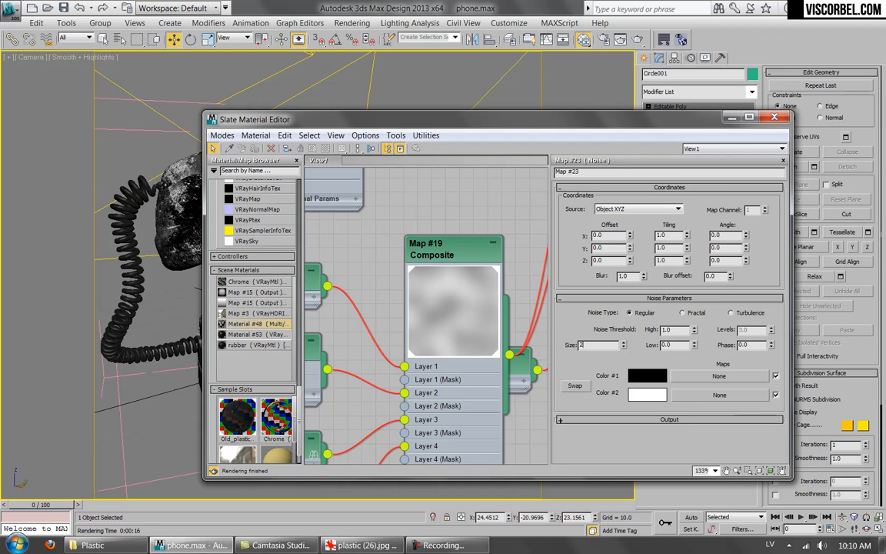
# Step: Set the Composite map's Layer 4 opacity to 75 and check the phone in a test render
pyautogui.doubleClick(479, 260)
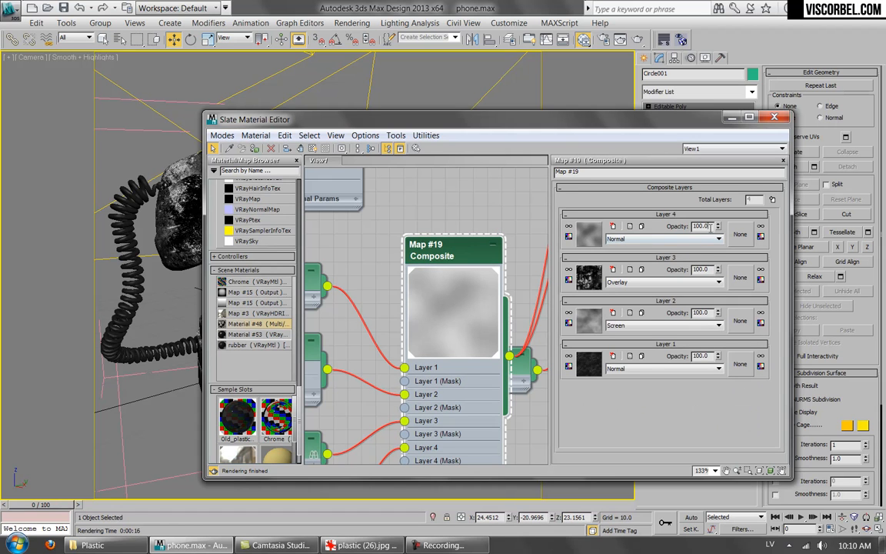
pyautogui.press('Return')
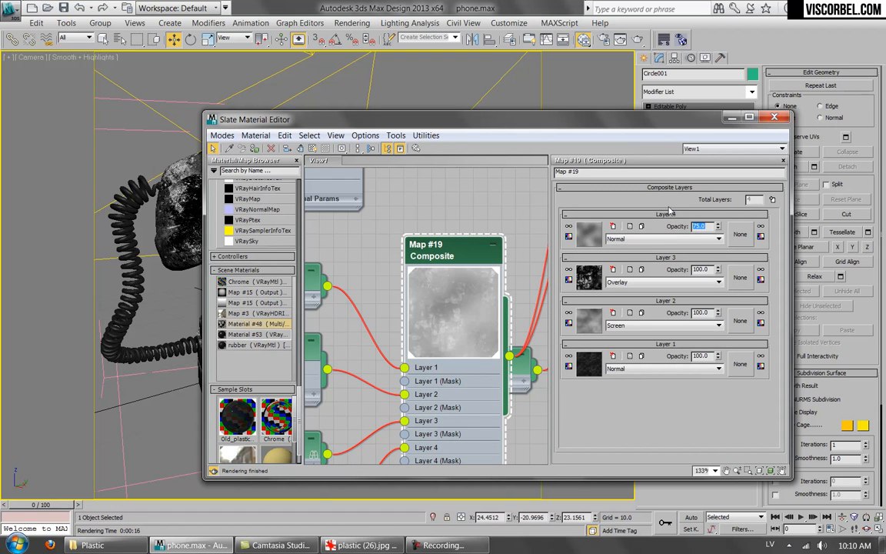
pyautogui.click(641, 43)
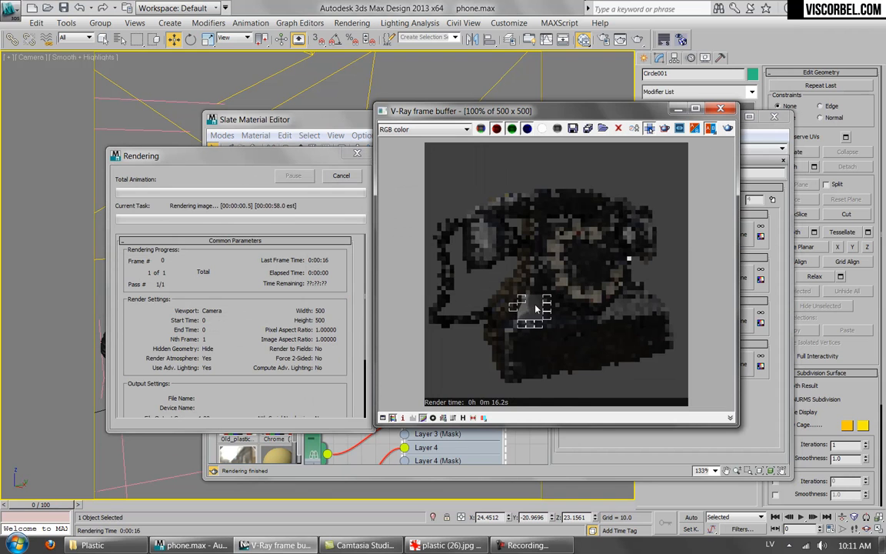
pyautogui.scroll(1, 536, 280)
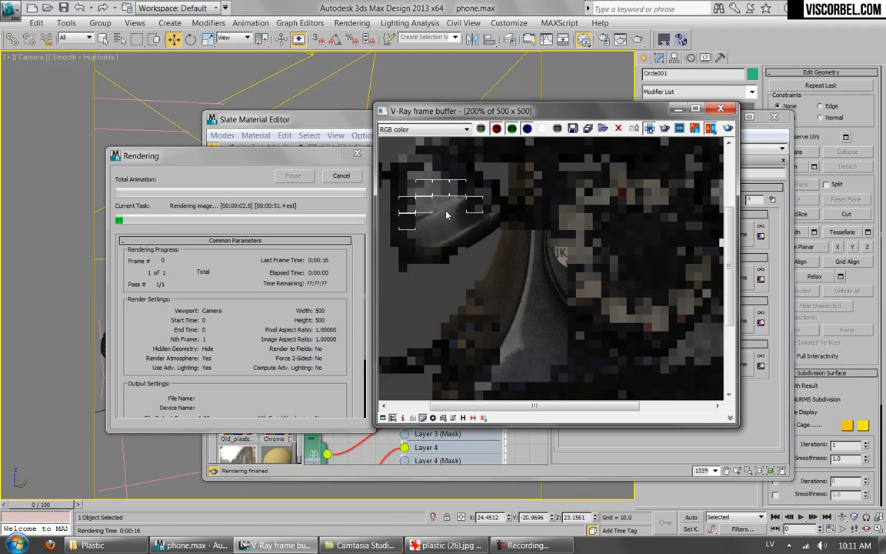
pyautogui.scroll(-1, 453, 185)
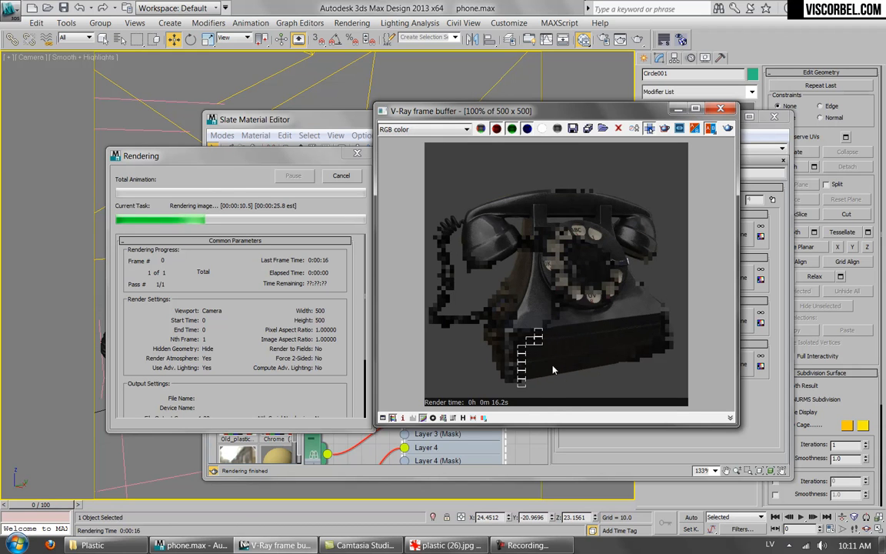
pyautogui.click(308, 329)
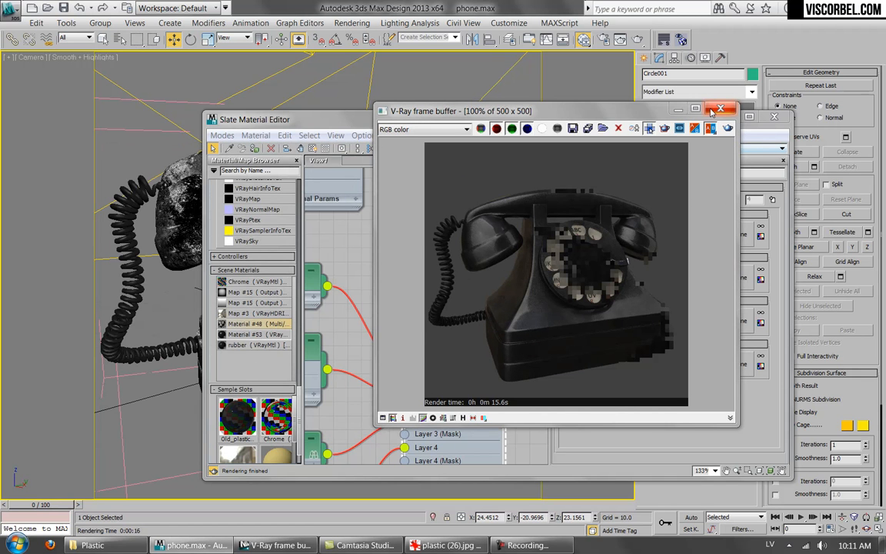
pyautogui.click(719, 110)
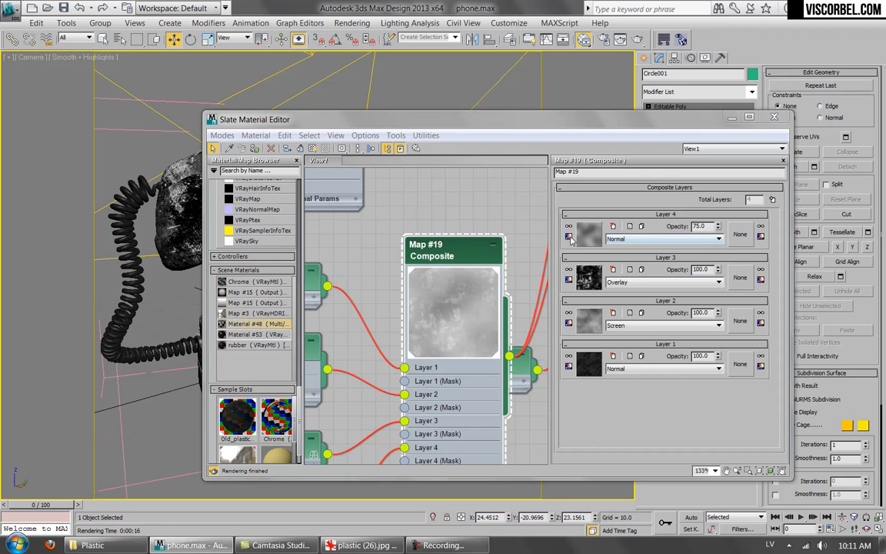
pyautogui.moveTo(462, 248); pyautogui.dragTo(356, 234, button='middle')
pyautogui.scroll(-1, 416, 253)
pyautogui.moveTo(416, 253); pyautogui.dragTo(484, 278, button='middle')
pyautogui.scroll(-5, 423, 258)
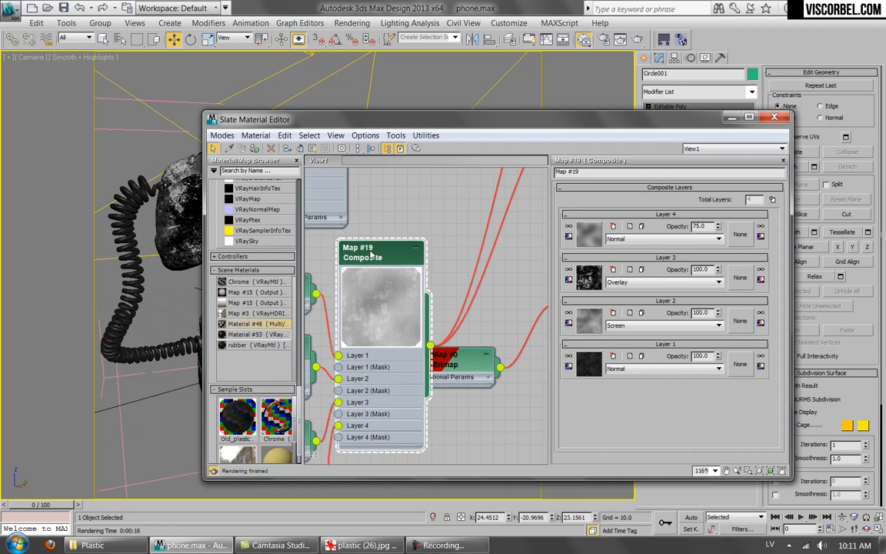
pyautogui.scroll(4, 472, 235)
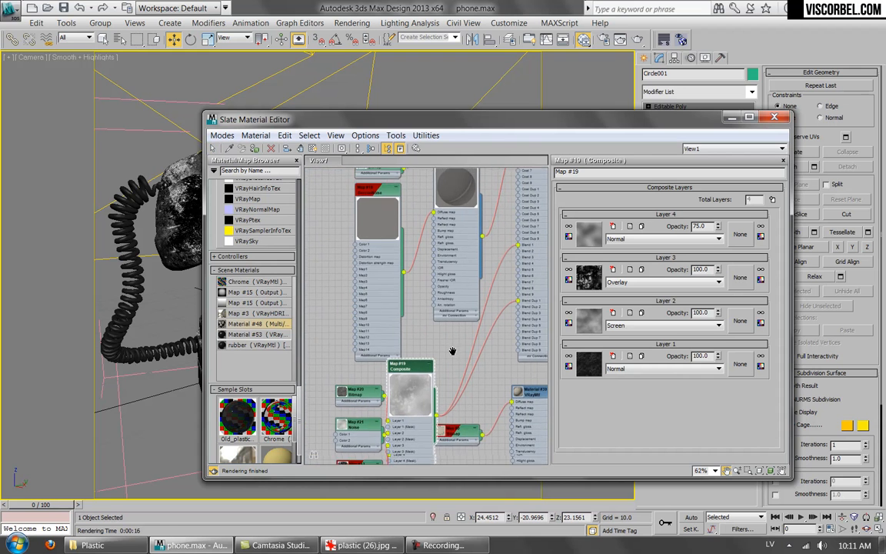
pyautogui.scroll(2, 425, 307)
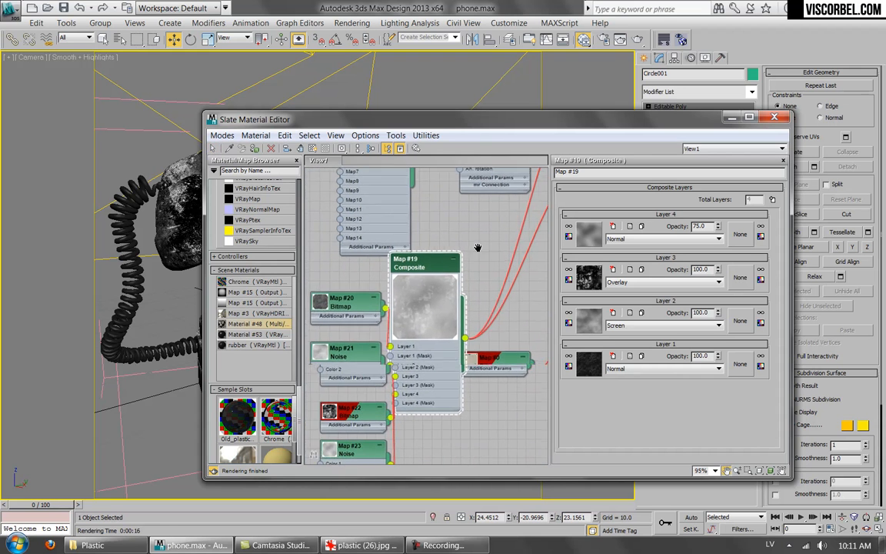
pyautogui.moveTo(456, 277); pyautogui.dragTo(456, 274)
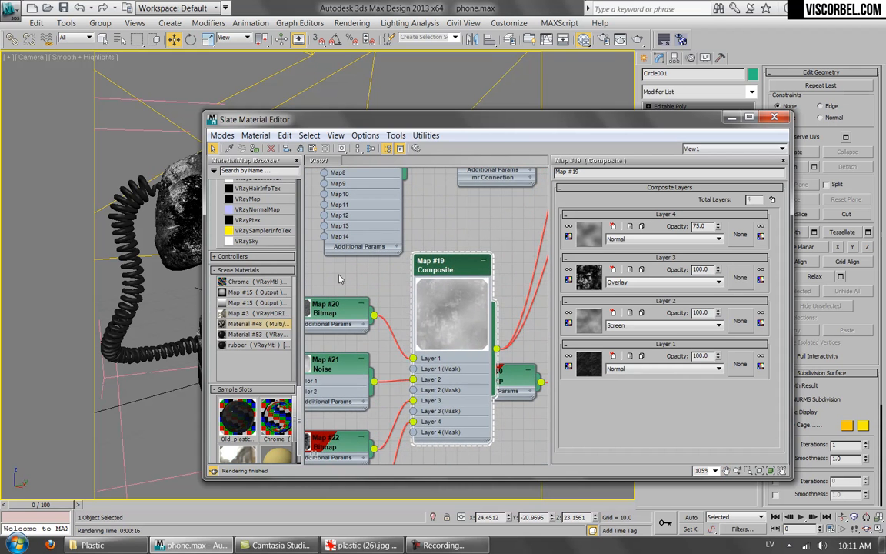
# Step: Darken Color #2 of the Layer 4 Noise map from white to a gray with value 49
pyautogui.click(581, 240)
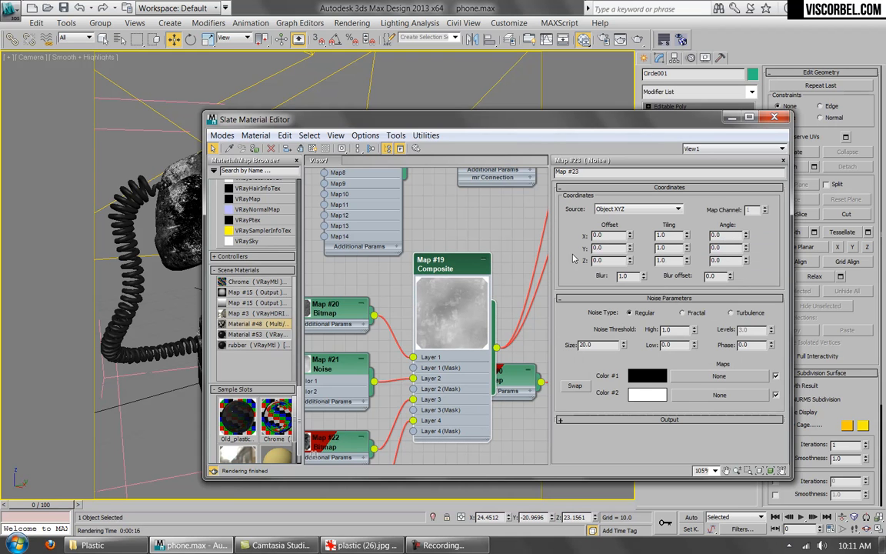
pyautogui.click(642, 395)
pyautogui.moveTo(437, 139); pyautogui.dragTo(396, 139)
pyautogui.click(451, 180)
pyautogui.click(647, 395)
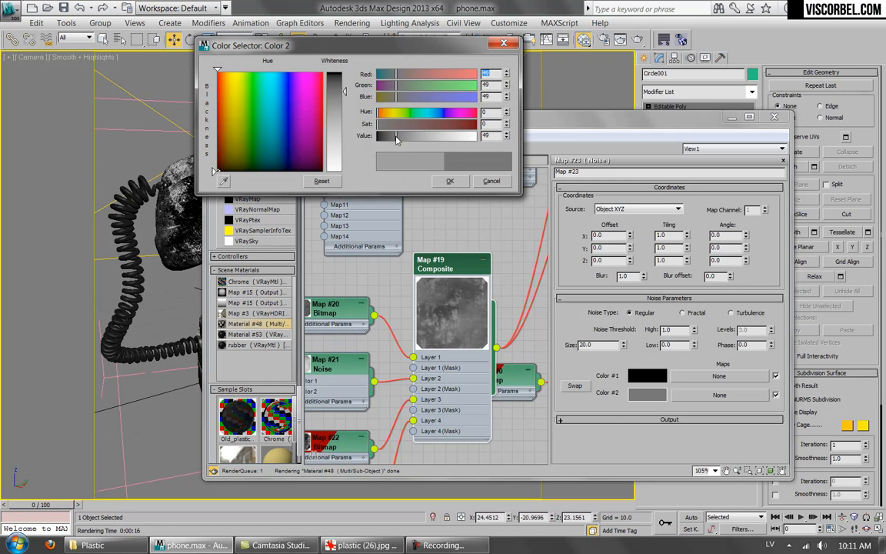
pyautogui.click(450, 181)
# Step: Test-render the phone with the darkened noise, examine the handset and body up close, and stop the render
pyautogui.click(638, 40)
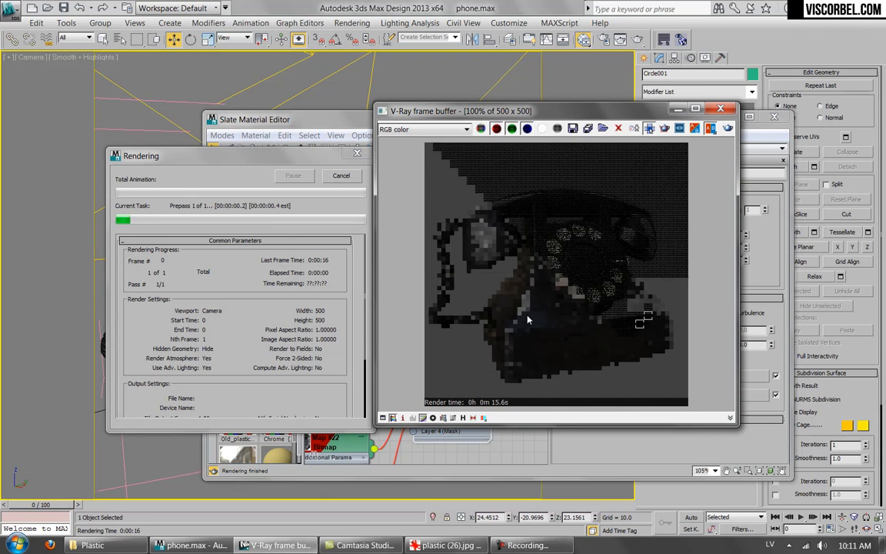
pyautogui.scroll(1, 523, 261)
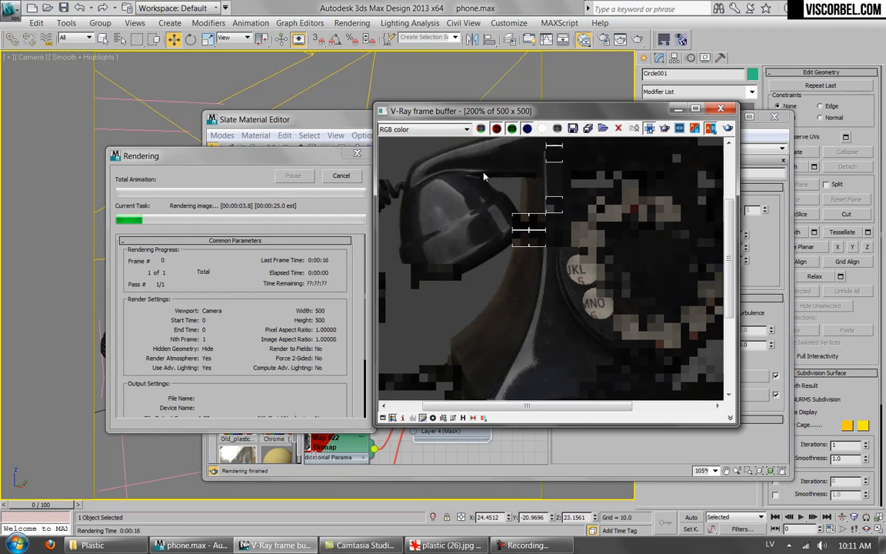
pyautogui.scroll(-1, 531, 182)
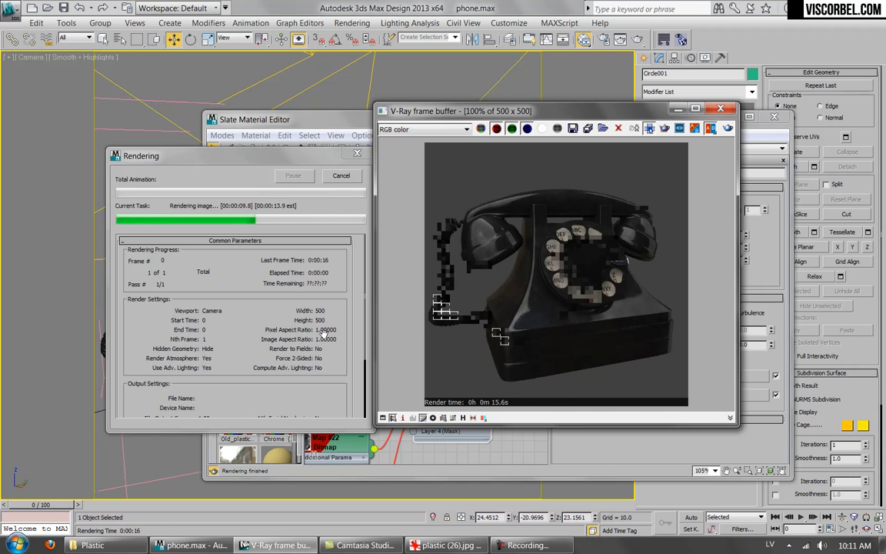
pyautogui.click(336, 347)
pyautogui.click(650, 470)
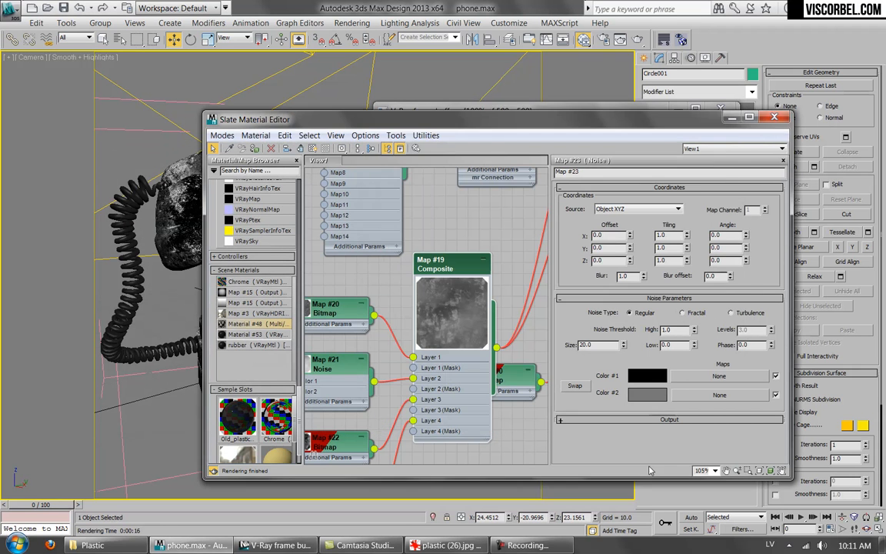
# Step: Change the Layer 4 Noise map's Color #1 to dark gray and lighten the gray of Color #2
pyautogui.click(647, 375)
pyautogui.moveTo(382, 137); pyautogui.dragTo(411, 139)
pyautogui.click(450, 181)
pyautogui.click(638, 391)
pyautogui.click(453, 182)
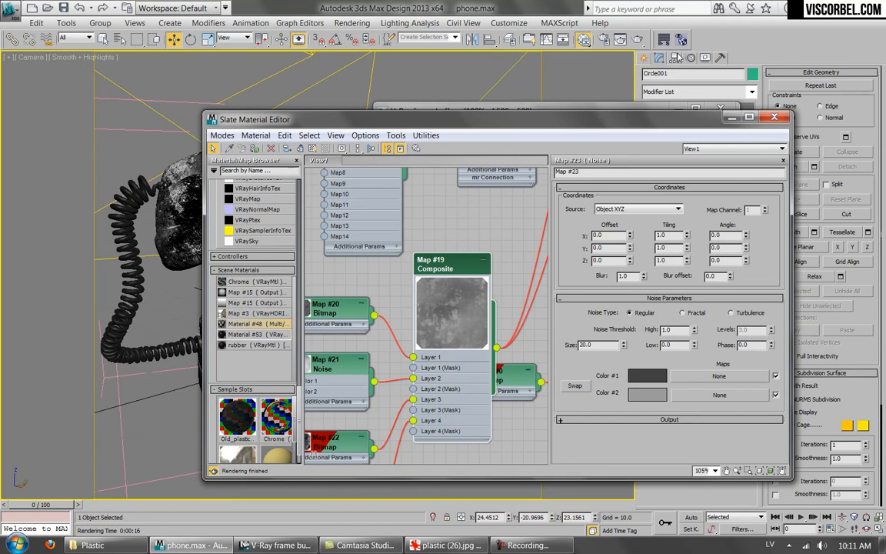
# Step: Render the phone with the adjusted noise colors and inspect the dial, handset and body up close
pyautogui.click(639, 40)
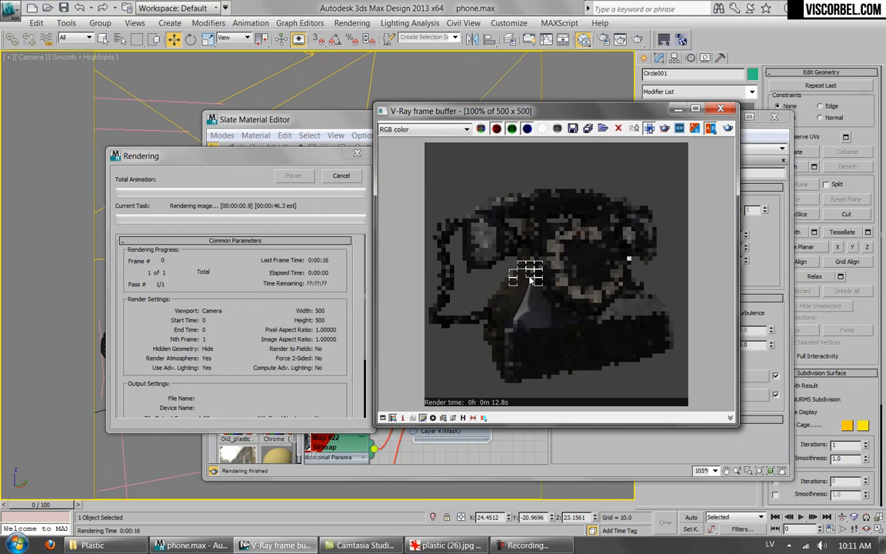
pyautogui.scroll(1, 531, 283)
pyautogui.scroll(-1, 520, 362)
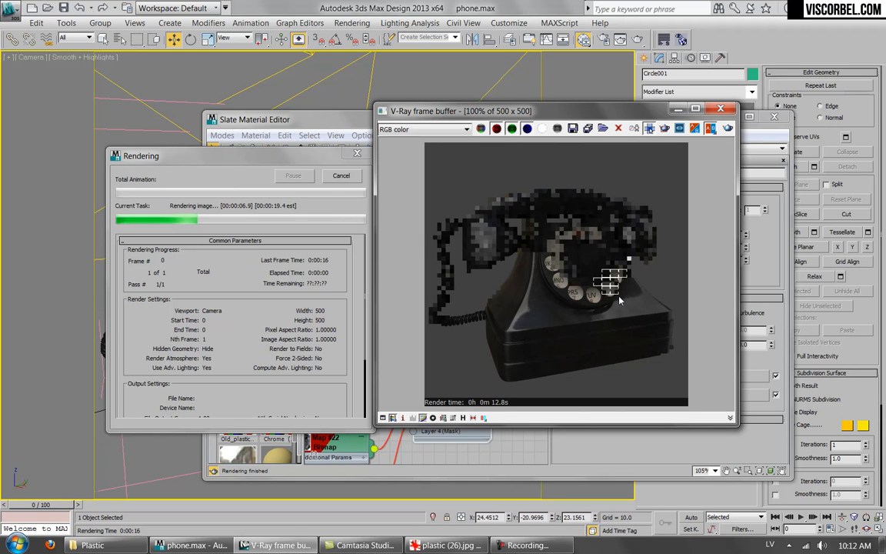
pyautogui.scroll(1, 619, 300)
pyautogui.moveTo(500, 200); pyautogui.dragTo(537, 253, button='middle')
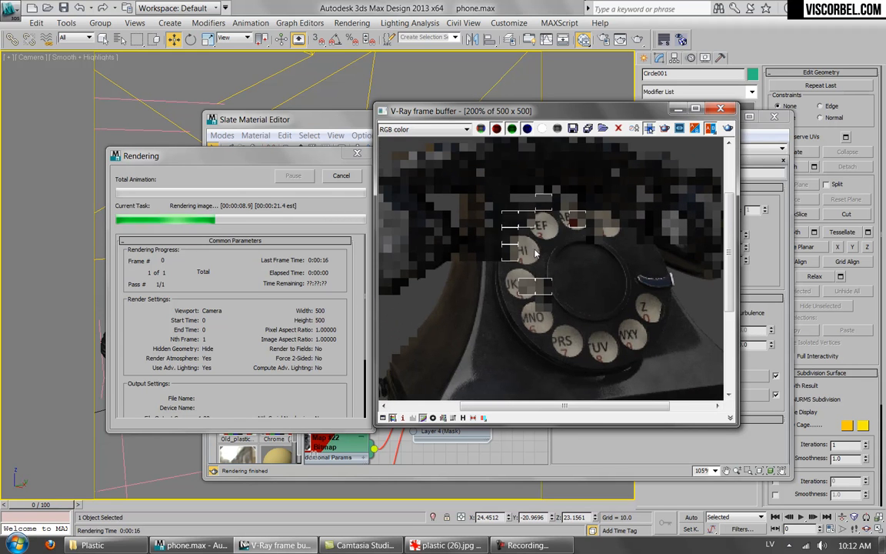
pyautogui.scroll(-1, 502, 243)
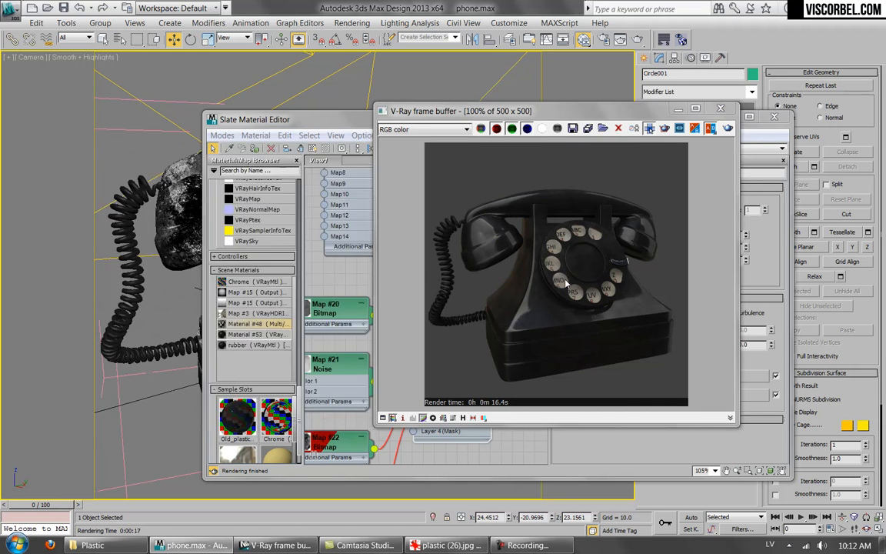
pyautogui.click(720, 112)
# Step: Set the blend amount color of the VRayBlendMtl's second coat material to a gray with value 128
pyautogui.scroll(-5, 451, 340)
pyautogui.moveTo(451, 340); pyautogui.dragTo(377, 364, button='middle')
pyautogui.moveTo(445, 304); pyautogui.dragTo(478, 382, button='middle')
pyautogui.doubleClick(412, 197)
pyautogui.click(655, 293)
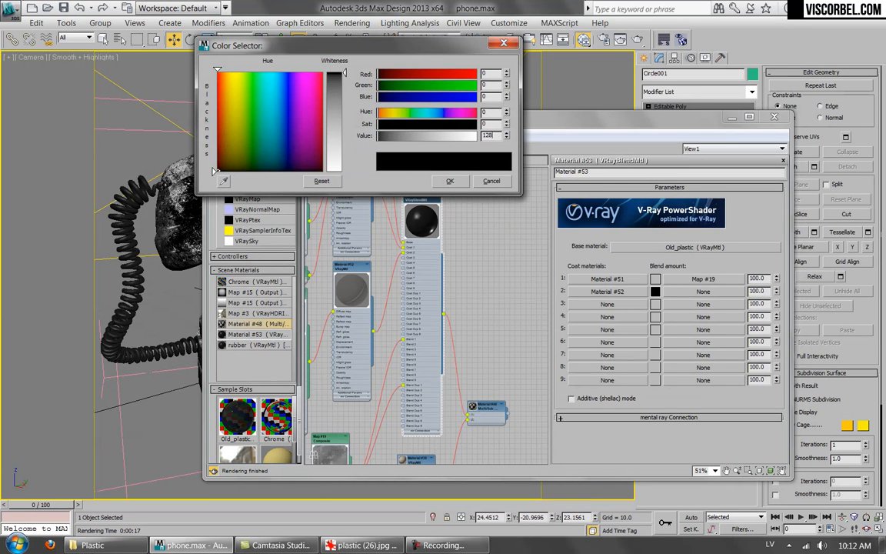
pyautogui.click(450, 180)
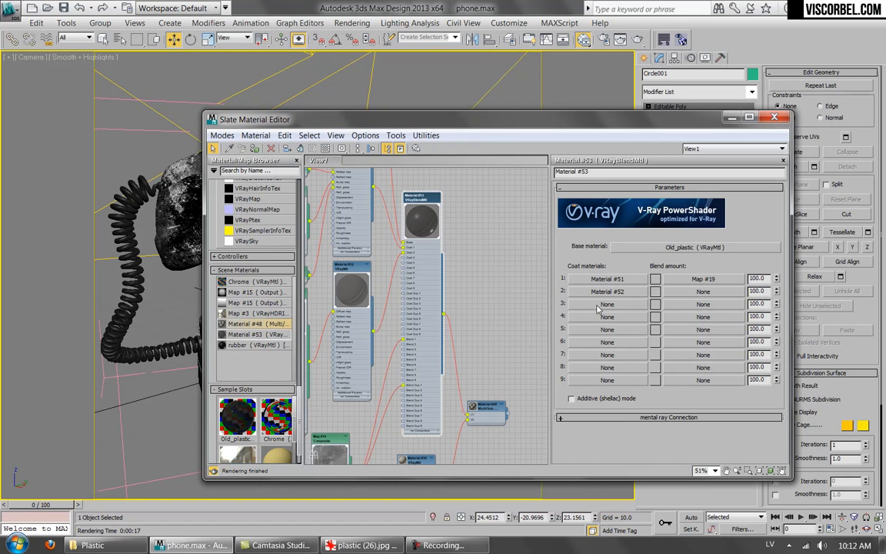
# Step: Assign a VRayDirt map as the blend amount of the VRayBlendMtl's second coat material
pyautogui.click(700, 293)
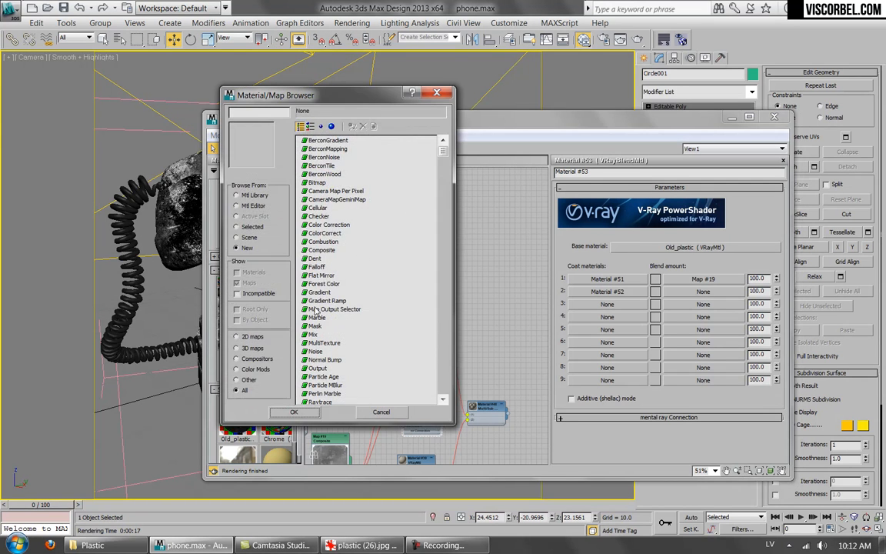
pyautogui.click(327, 309)
pyautogui.scroll(-15, 315, 309)
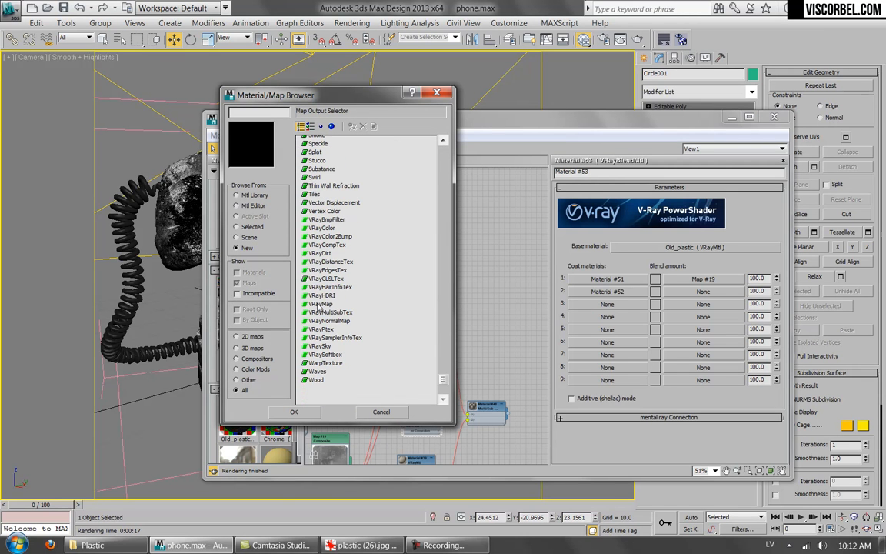
pyautogui.doubleClick(321, 258)
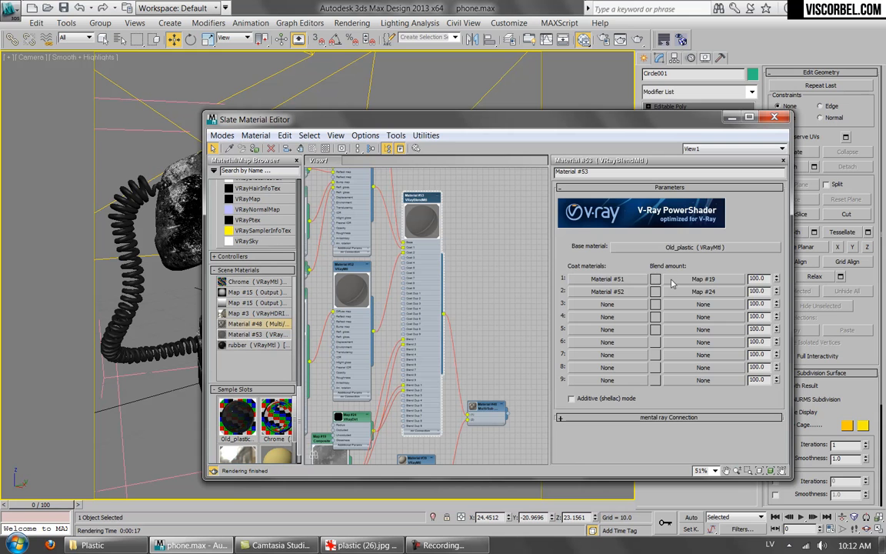
# Step: Swap the occluded and unoccluded colors of the VRayDirt map that masks the second coat, making the occluded color white
pyautogui.click(681, 290)
pyautogui.click(748, 215)
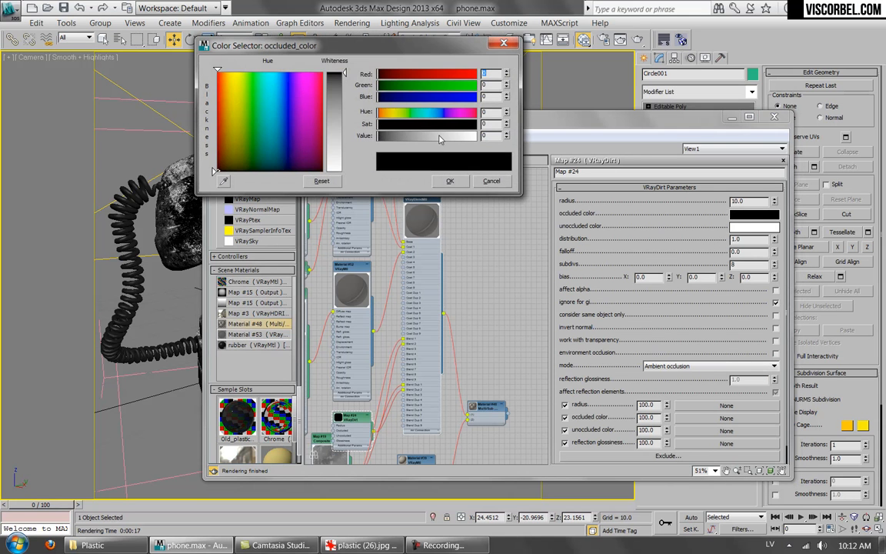
pyautogui.click(489, 181)
pyautogui.moveTo(745, 231); pyautogui.dragTo(746, 228)
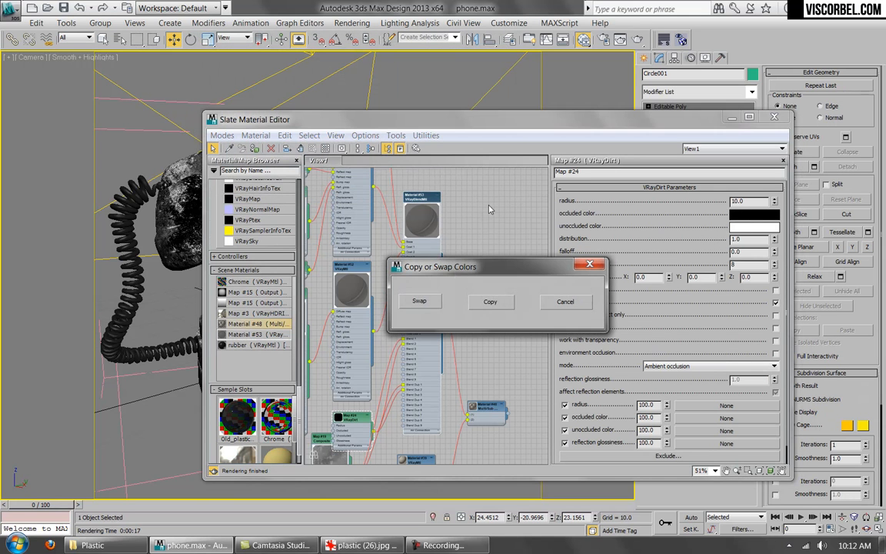
pyautogui.click(423, 302)
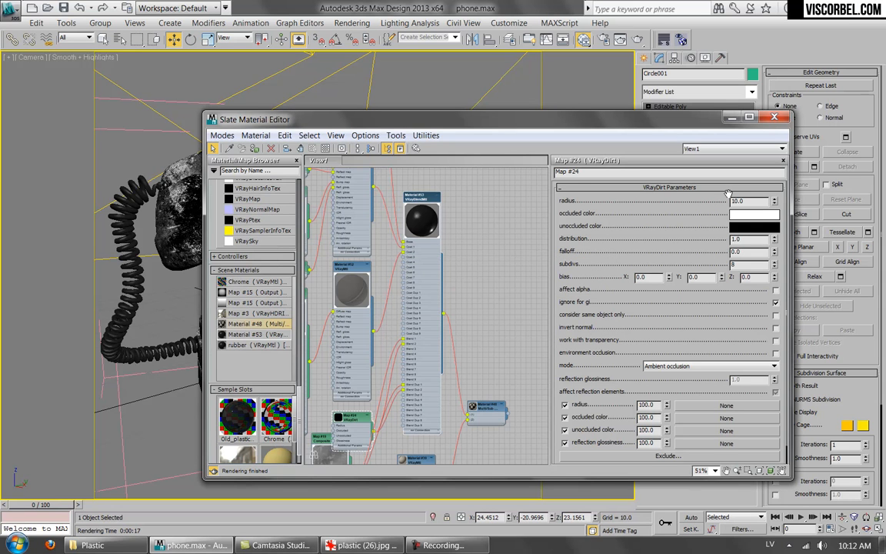
# Step: Render a texture preview of the VRayDirt map and set its radius to 5.0, distribution to 2.0 and falloff to 2.0
pyautogui.click(682, 40)
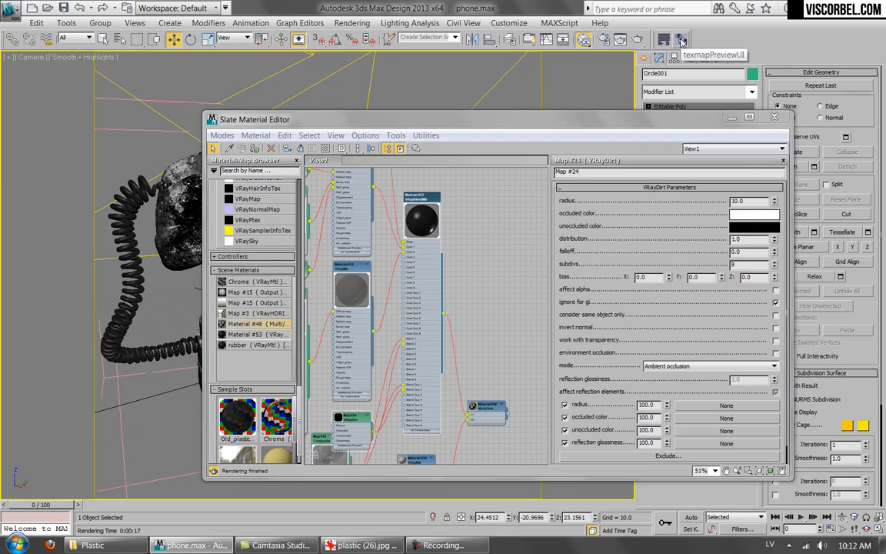
pyautogui.click(284, 471)
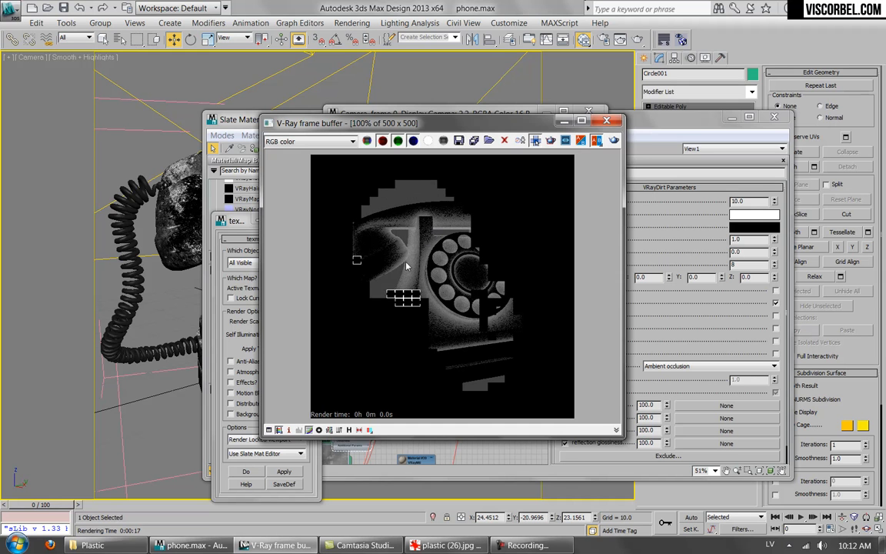
pyautogui.moveTo(462, 124); pyautogui.dragTo(316, 167)
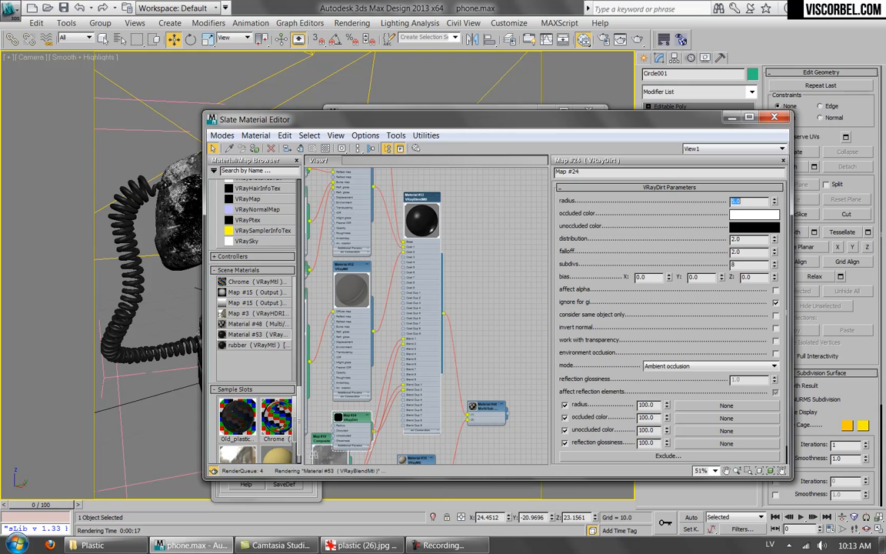
# Step: Render another texture preview of the VRayDirt map with its new settings and close the render windows
pyautogui.click(269, 483)
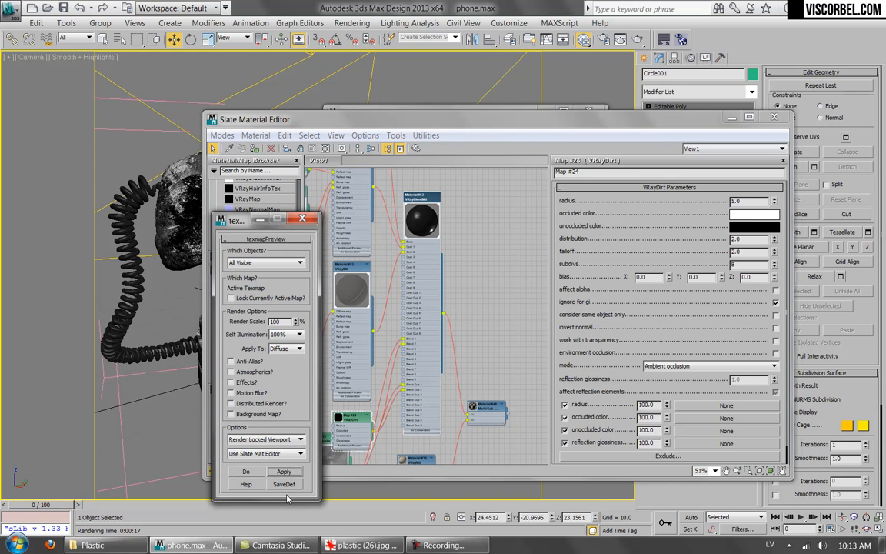
pyautogui.click(286, 472)
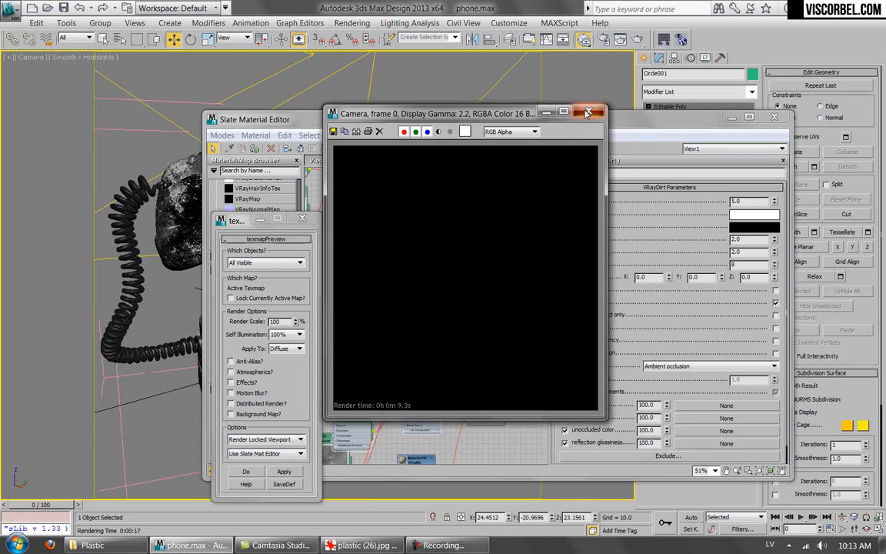
pyautogui.click(588, 113)
pyautogui.moveTo(562, 129); pyautogui.dragTo(594, 140)
pyautogui.click(589, 112)
# Step: Lay out the child nodes of the VRayBlendMtl and place the VRayDirt node in free space below the Composite map
pyautogui.moveTo(549, 184); pyautogui.dragTo(530, 96)
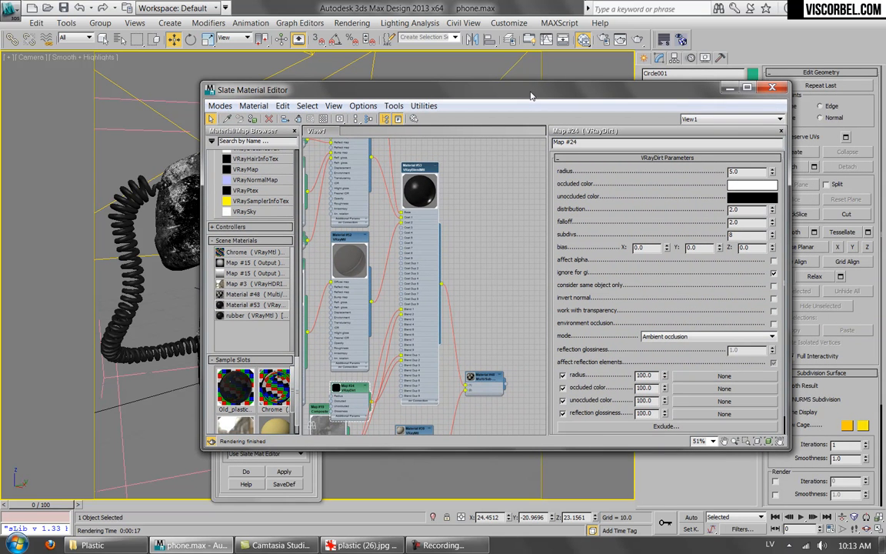
pyautogui.moveTo(399, 332); pyautogui.dragTo(443, 246, button='middle')
pyautogui.moveTo(398, 305); pyautogui.dragTo(379, 294)
pyautogui.moveTo(490, 226); pyautogui.dragTo(489, 320, button='middle')
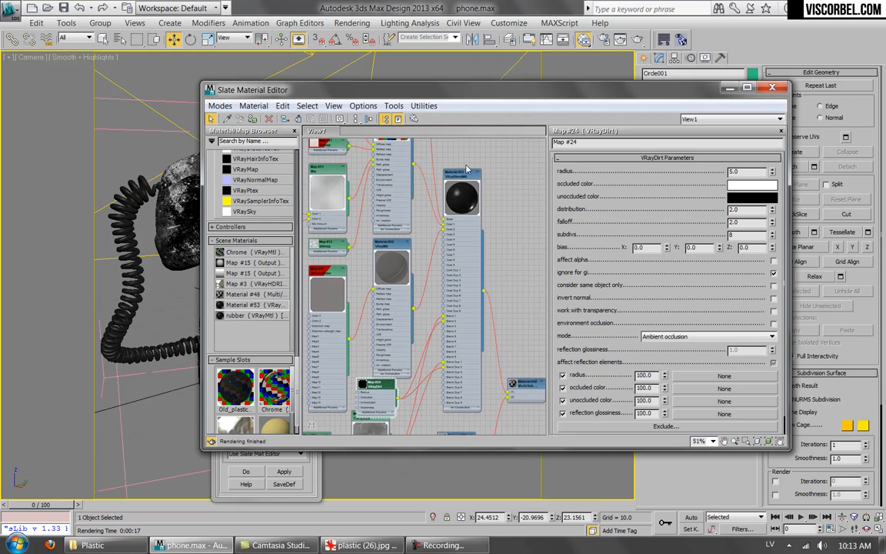
pyautogui.rightClick(464, 165)
pyautogui.rightClick(458, 173)
pyautogui.click(504, 374)
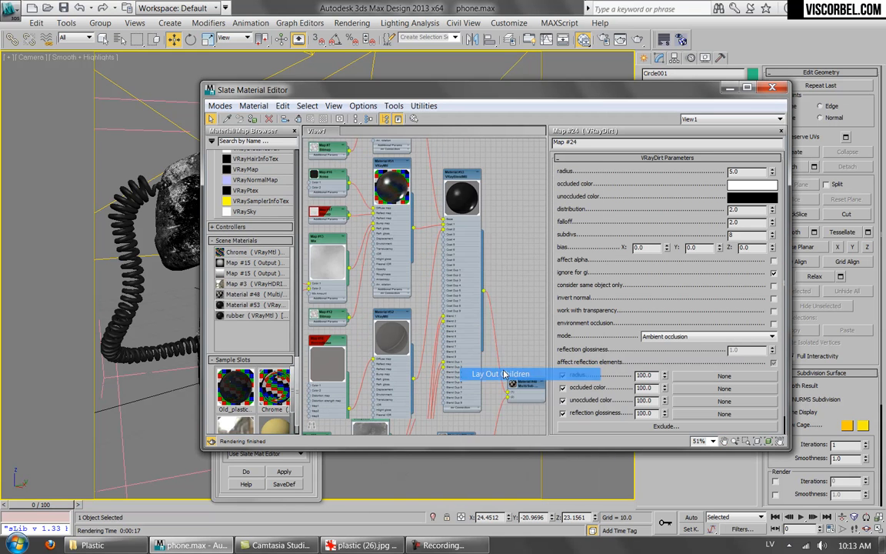
pyautogui.scroll(-1, 461, 343)
pyautogui.moveTo(460, 343); pyautogui.dragTo(481, 213, button='middle')
pyautogui.moveTo(428, 410); pyautogui.dragTo(441, 314, button='middle')
pyautogui.scroll(5, 442, 314)
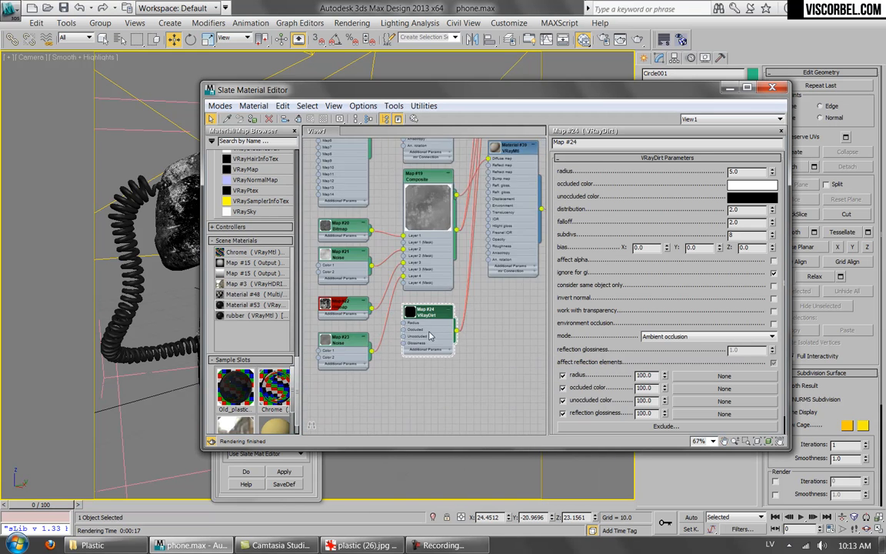
pyautogui.moveTo(422, 253); pyautogui.dragTo(420, 378)
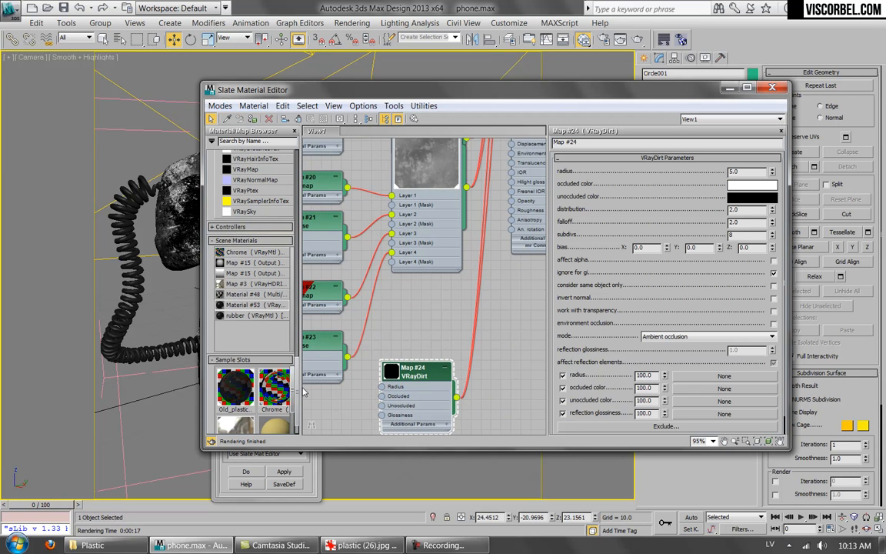
# Step: Insert a Mix map into the VRayDirt output connection, wiring the dirt to Color 2, and space the two nodes apart
pyautogui.moveTo(297, 393); pyautogui.dragTo(292, 280)
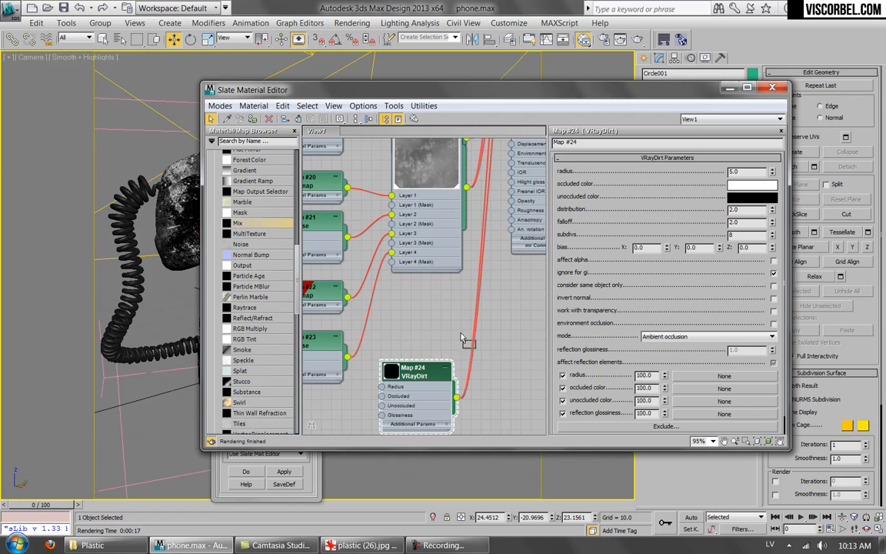
pyautogui.moveTo(475, 305); pyautogui.dragTo(475, 307)
pyautogui.click(493, 339)
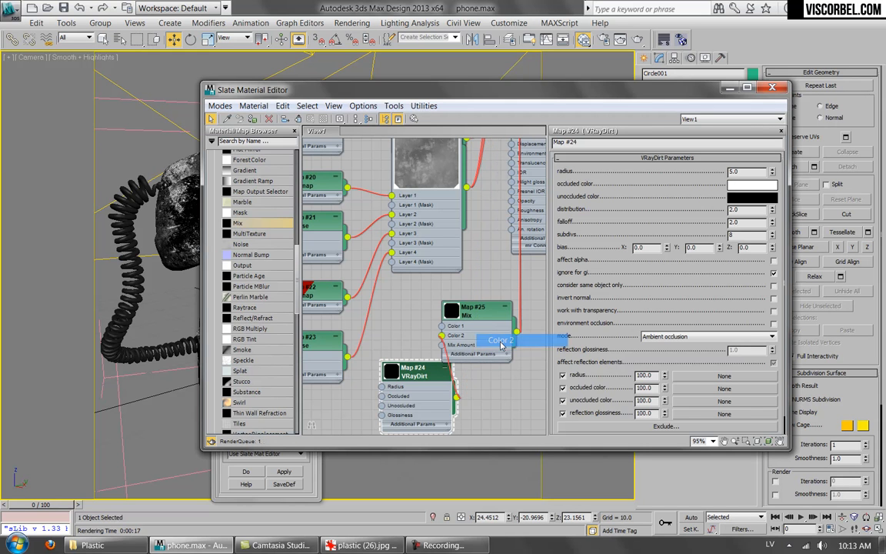
pyautogui.moveTo(418, 370); pyautogui.dragTo(368, 400)
pyautogui.moveTo(471, 353); pyautogui.dragTo(500, 294, button='middle')
pyautogui.moveTo(496, 255); pyautogui.dragTo(484, 296)
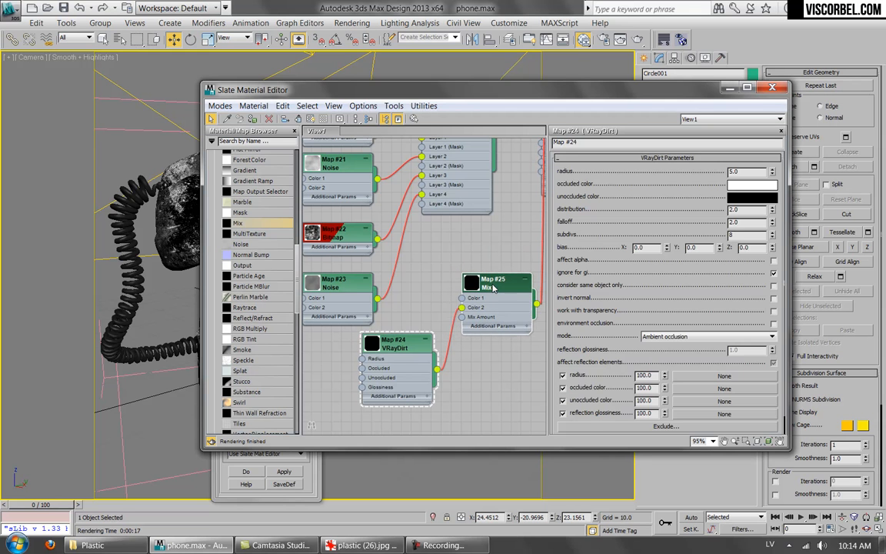
# Step: Assign a Falloff map to the Mix map's mix amount and move its node below the VRayDirt node
pyautogui.doubleClick(493, 287)
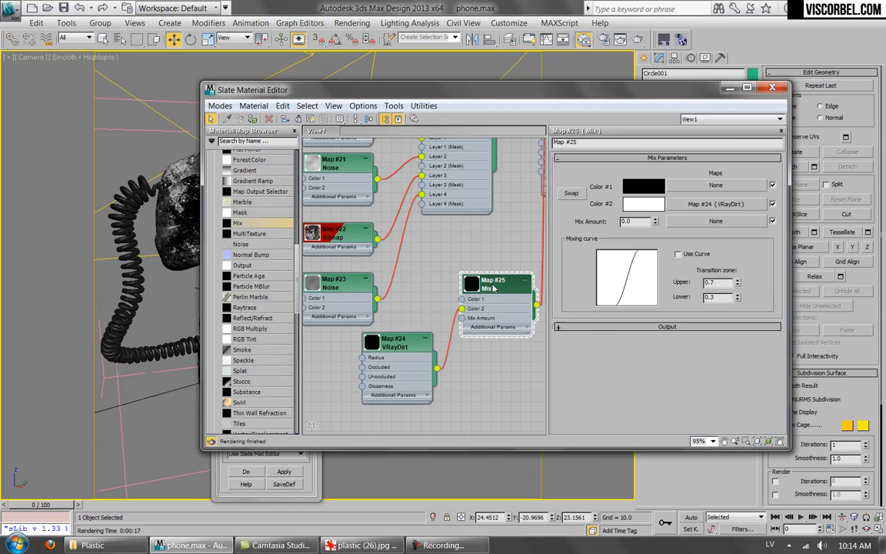
pyautogui.click(715, 221)
pyautogui.doubleClick(317, 268)
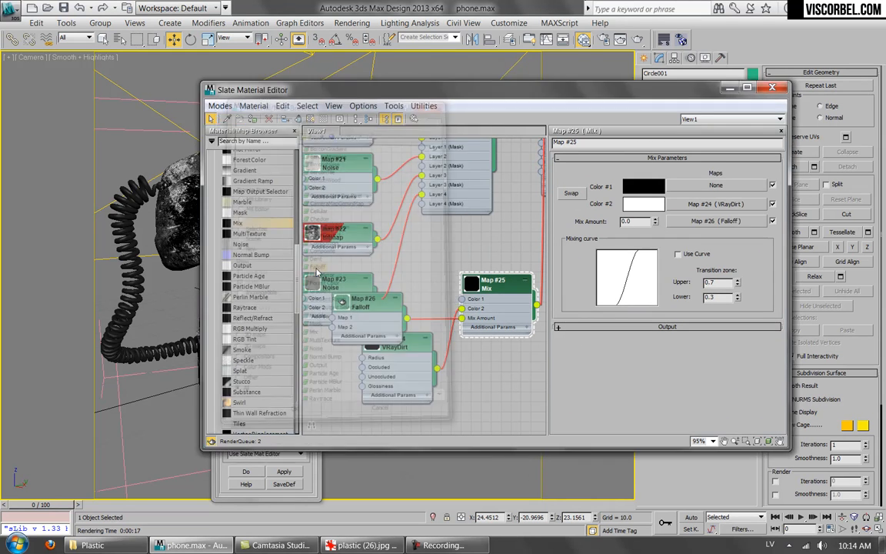
pyautogui.click(384, 297)
pyautogui.moveTo(365, 304); pyautogui.dragTo(372, 447)
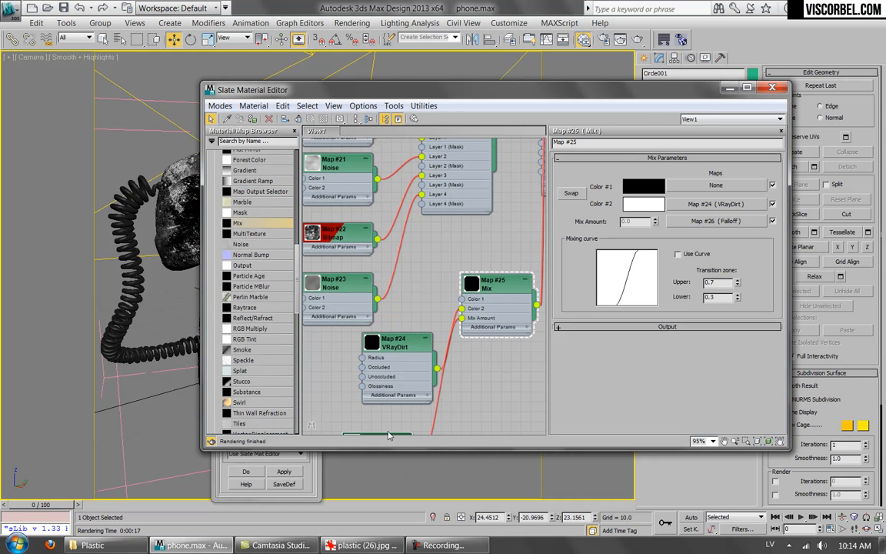
pyautogui.moveTo(405, 407); pyautogui.dragTo(438, 275, button='middle')
# Step: Render a texture preview of the default Falloff map on the phone and close the render windows
pyautogui.doubleClick(413, 316)
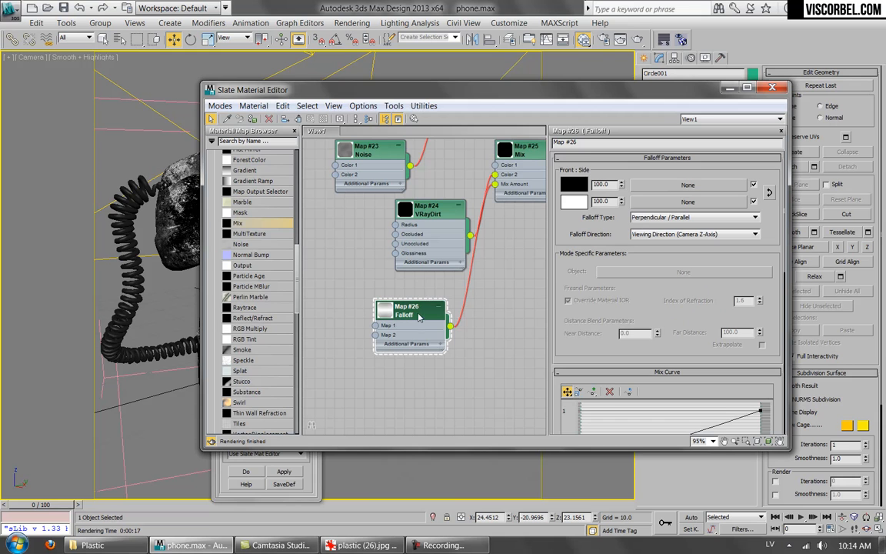
pyautogui.click(283, 472)
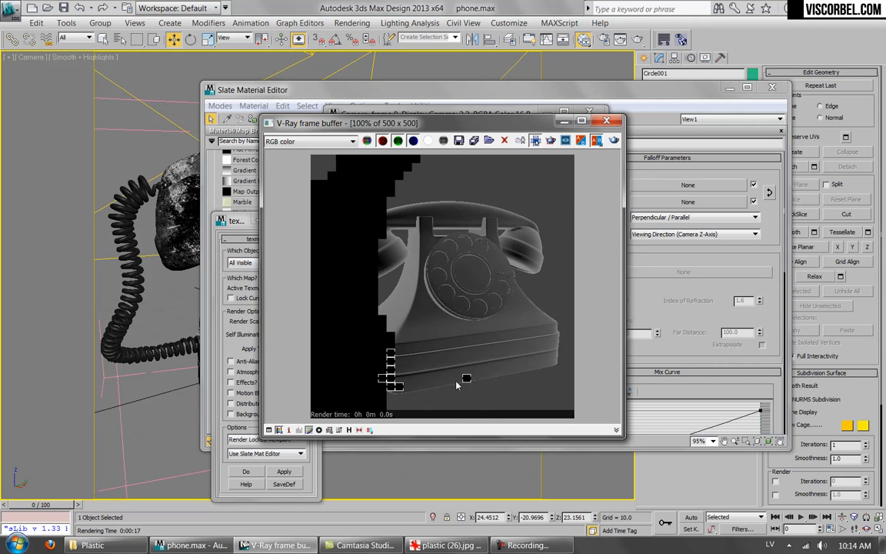
pyautogui.click(605, 124)
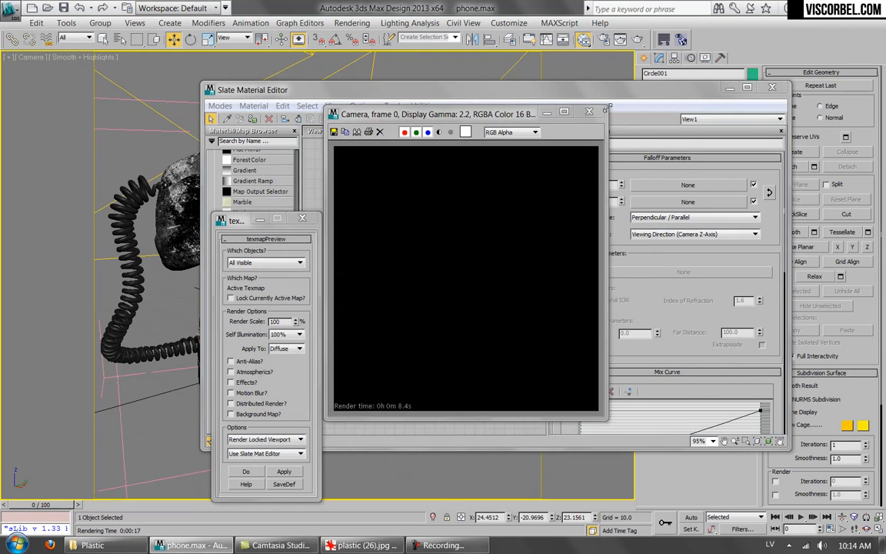
pyautogui.click(602, 115)
# Step: Set the Falloff map's type to Towards / Away and its direction to World Z-Axis
pyautogui.click(444, 286)
pyautogui.scroll(-6, 447, 284)
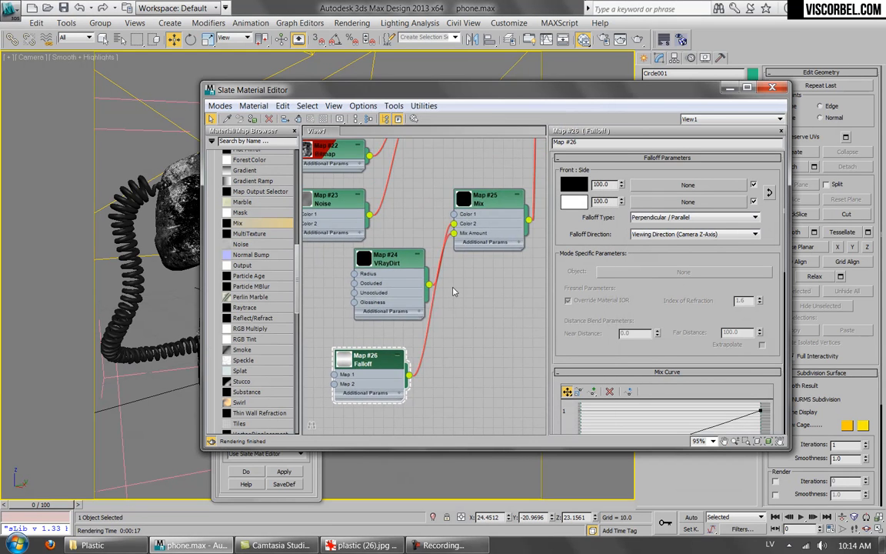
pyautogui.scroll(10, 425, 327)
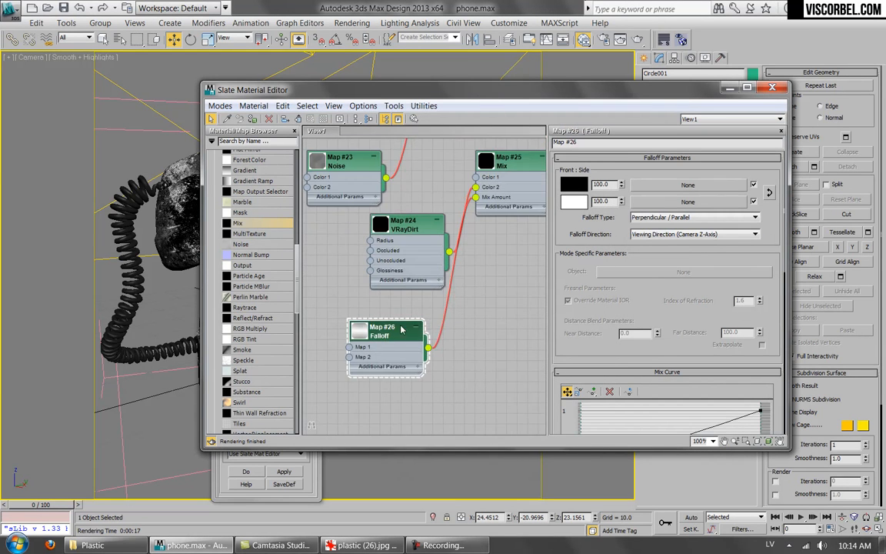
pyautogui.click(670, 216)
pyautogui.click(654, 232)
pyautogui.click(693, 234)
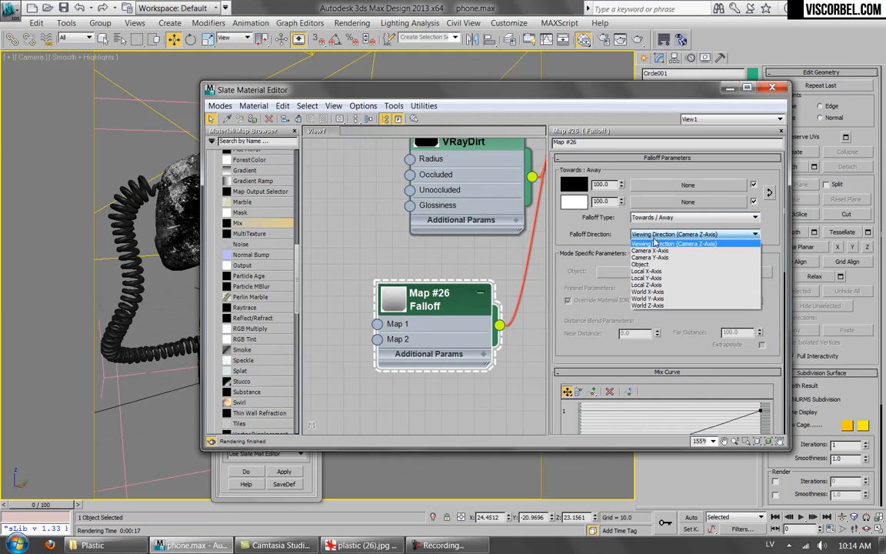
pyautogui.click(652, 304)
pyautogui.moveTo(661, 419)
pyautogui.mouseDown()
pyautogui.moveTo(652, 239)
pyautogui.moveTo(660, 418)
pyautogui.mouseUp()
# Step: Render a texture preview of the Falloff map with its World Z-Axis direction and close the render windows
pyautogui.scroll(-10, 488, 224)
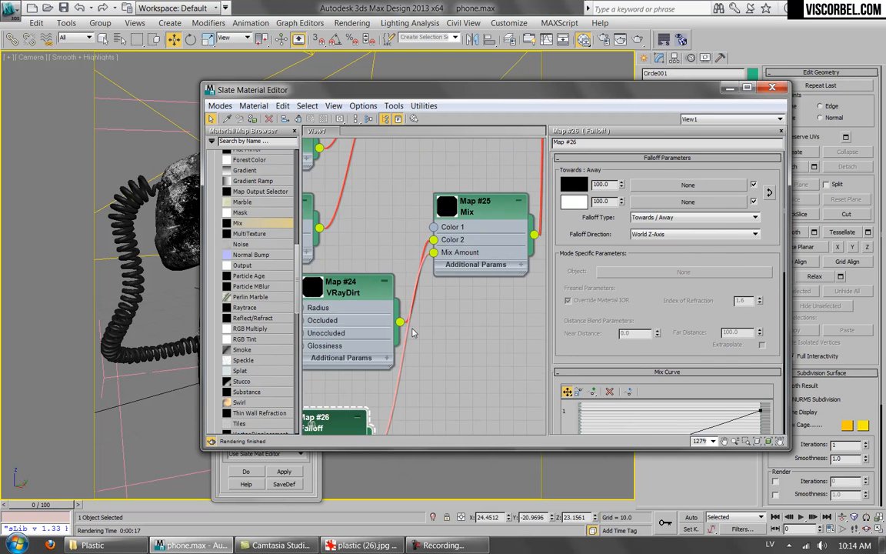
pyautogui.moveTo(488, 224); pyautogui.dragTo(471, 343, button='middle')
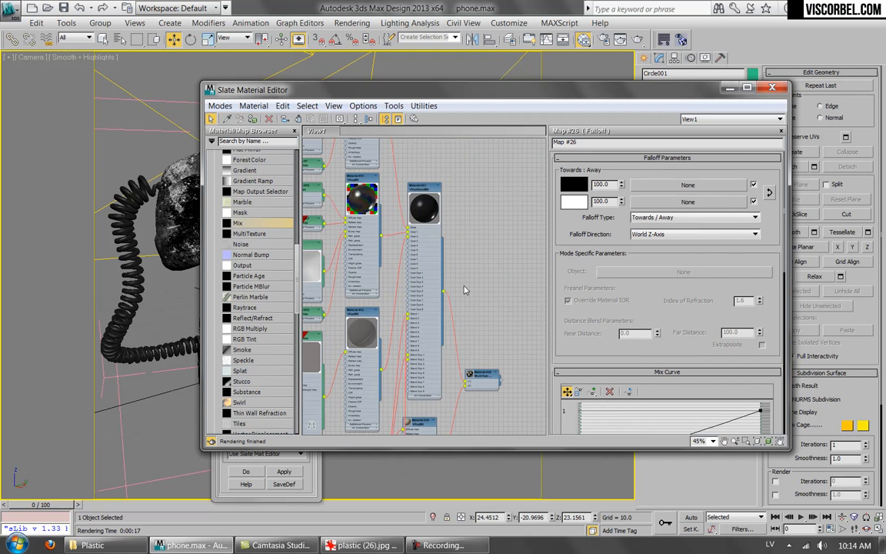
pyautogui.moveTo(477, 267); pyautogui.dragTo(504, 140, button='middle')
pyautogui.moveTo(475, 326); pyautogui.dragTo(504, 161, button='middle')
pyautogui.scroll(8, 387, 328)
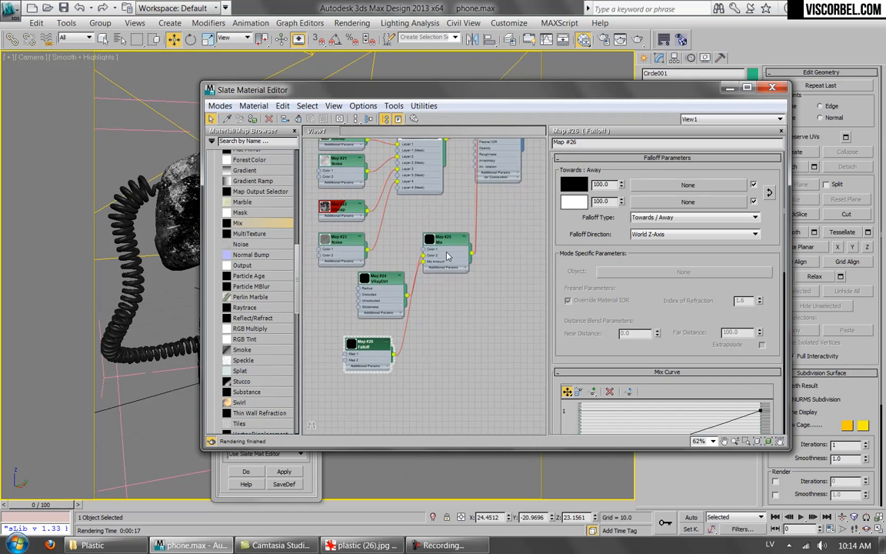
pyautogui.scroll(1, 410, 322)
pyautogui.moveTo(410, 322); pyautogui.dragTo(491, 326, button='middle')
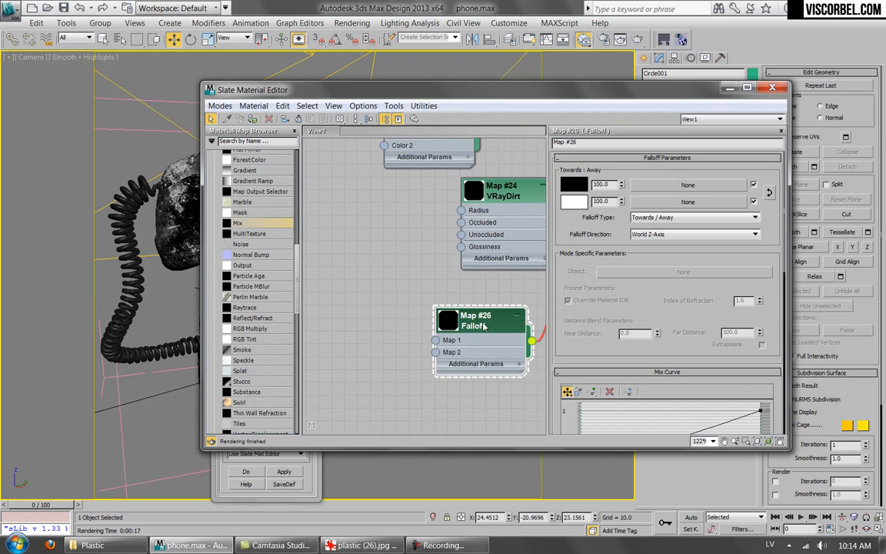
pyautogui.click(300, 474)
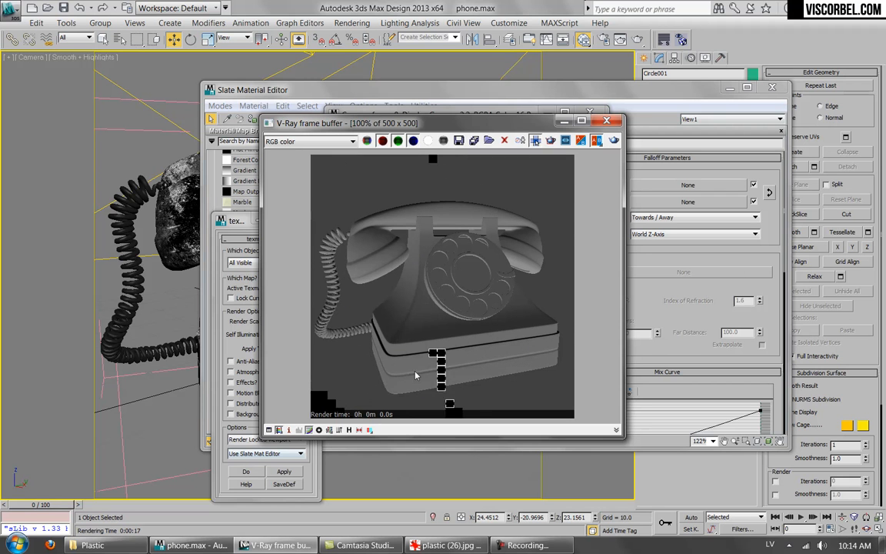
pyautogui.click(588, 115)
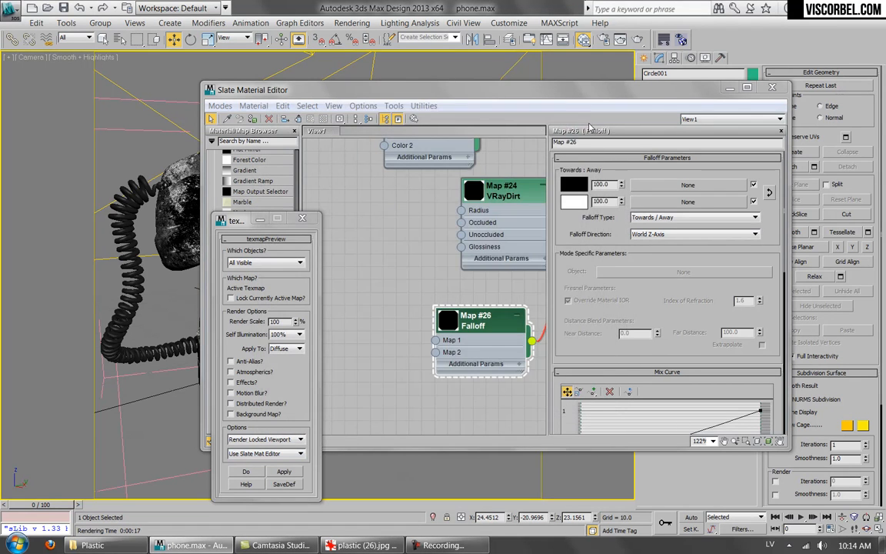
# Step: Swap the Falloff map's two colors and preview it with two added mix curve points forming a steep ramp
pyautogui.click(768, 192)
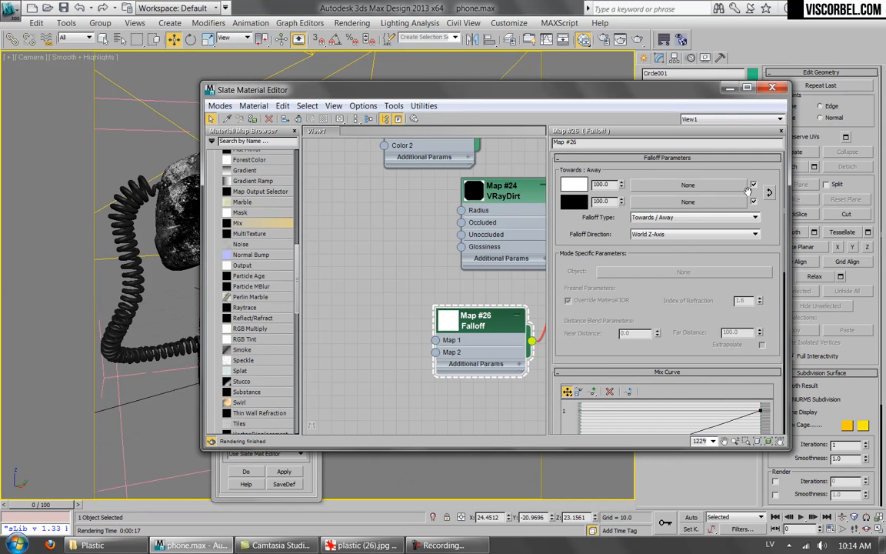
pyautogui.moveTo(670, 313); pyautogui.dragTo(613, 248)
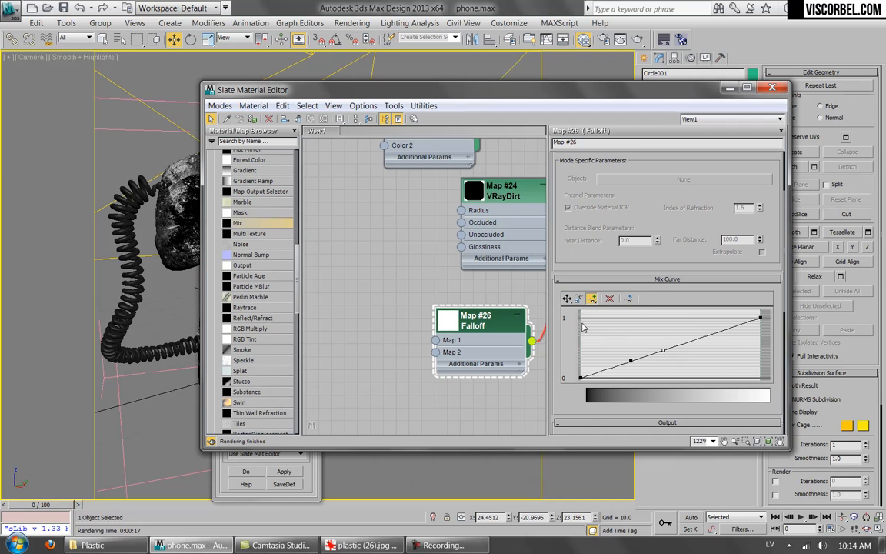
pyautogui.moveTo(631, 360); pyautogui.dragTo(671, 320)
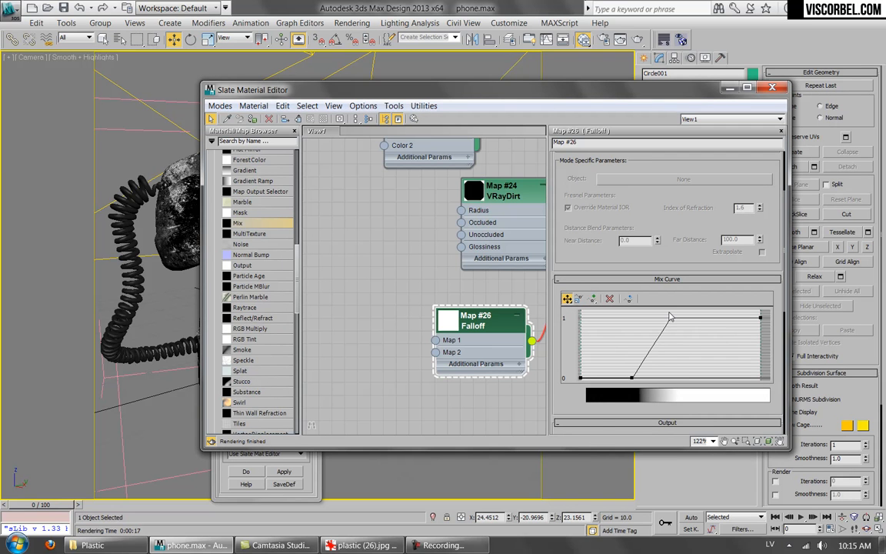
pyautogui.click(284, 471)
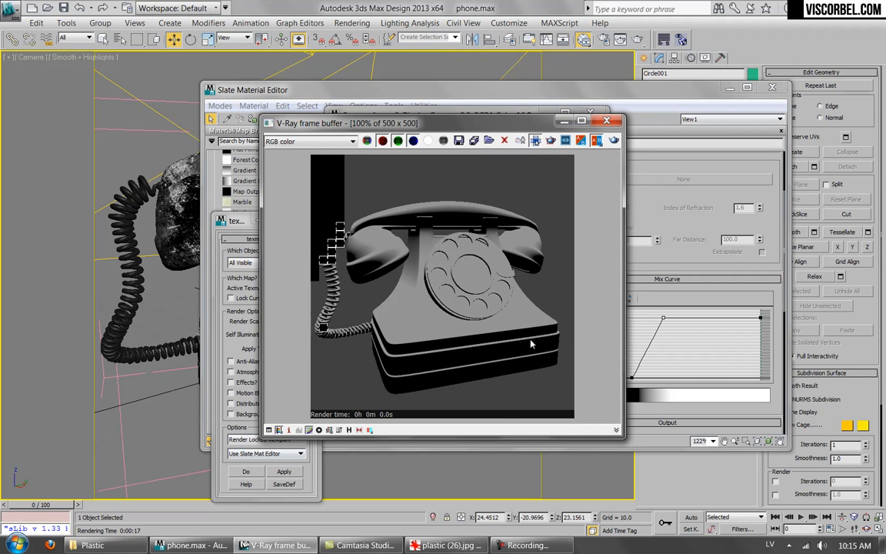
# Step: Shift the Falloff mix curve ramp toward the high end, render a texture preview of it and close the preview
pyautogui.moveTo(631, 378); pyautogui.dragTo(640, 381)
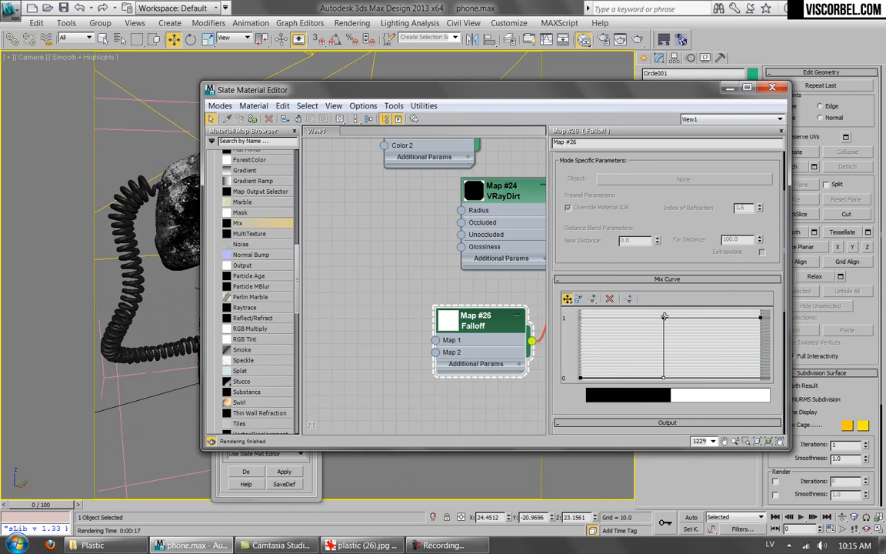
pyautogui.moveTo(689, 311); pyautogui.dragTo(708, 310)
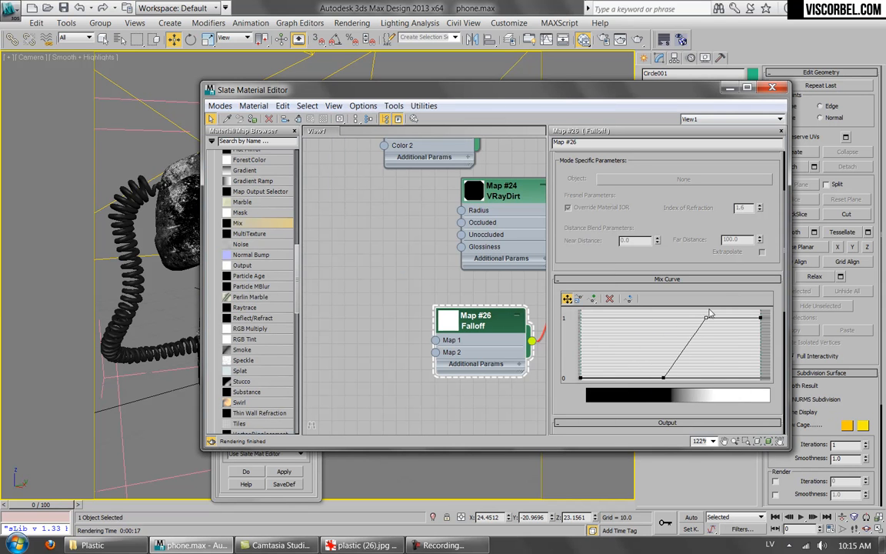
pyautogui.moveTo(665, 380); pyautogui.dragTo(692, 382)
pyautogui.click(246, 472)
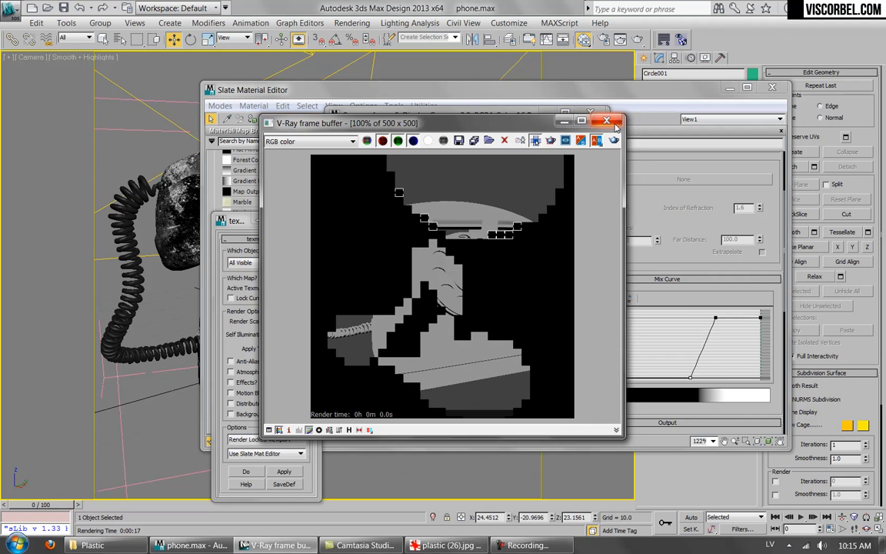
pyautogui.click(607, 121)
pyautogui.click(691, 381)
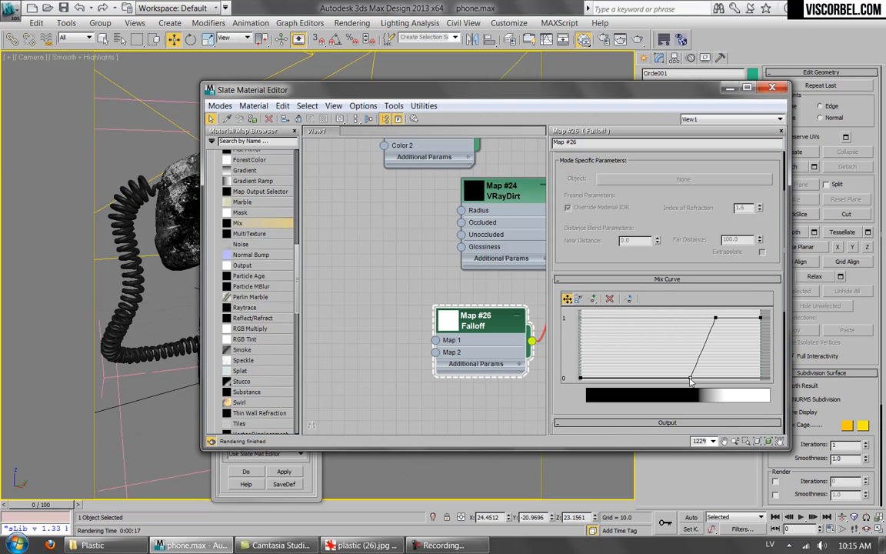
# Step: Move both middle points of the Falloff mix curve toward the low end as a steep ramp and preview the texture
pyautogui.moveTo(691, 377); pyautogui.dragTo(608, 377)
pyautogui.moveTo(715, 319); pyautogui.dragTo(631, 319)
pyautogui.click(299, 472)
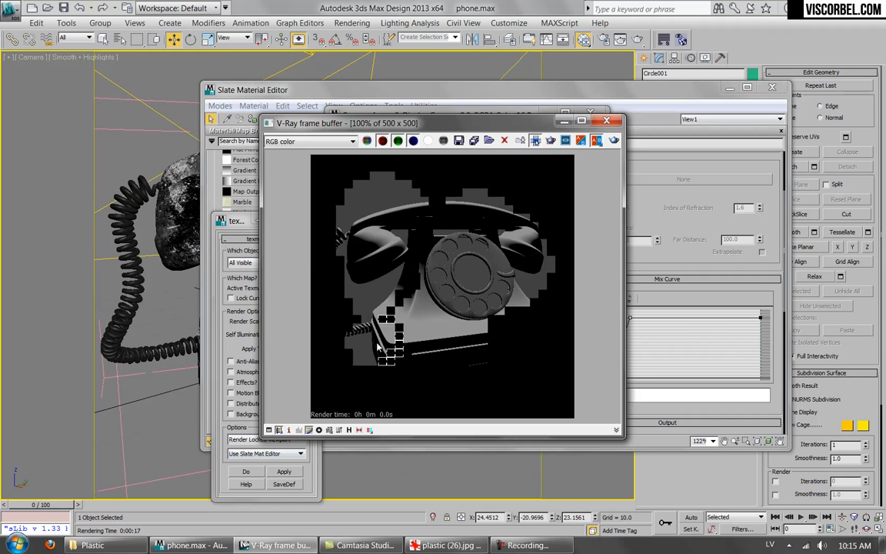
pyautogui.click(591, 115)
# Step: Align the VRayDirt node with the Falloff node and render a texture preview of the Mix map that combines them
pyautogui.moveTo(487, 297); pyautogui.dragTo(349, 327, button='middle')
pyautogui.moveTo(459, 277); pyautogui.dragTo(447, 325, button='middle')
pyautogui.doubleClick(469, 196)
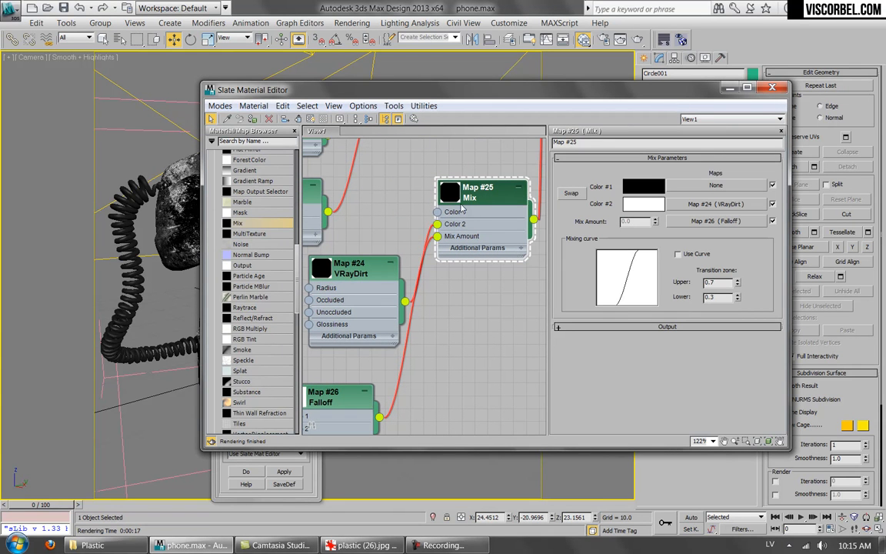
pyautogui.moveTo(347, 277); pyautogui.dragTo(321, 277)
pyautogui.moveTo(495, 189); pyautogui.dragTo(504, 218, button='middle')
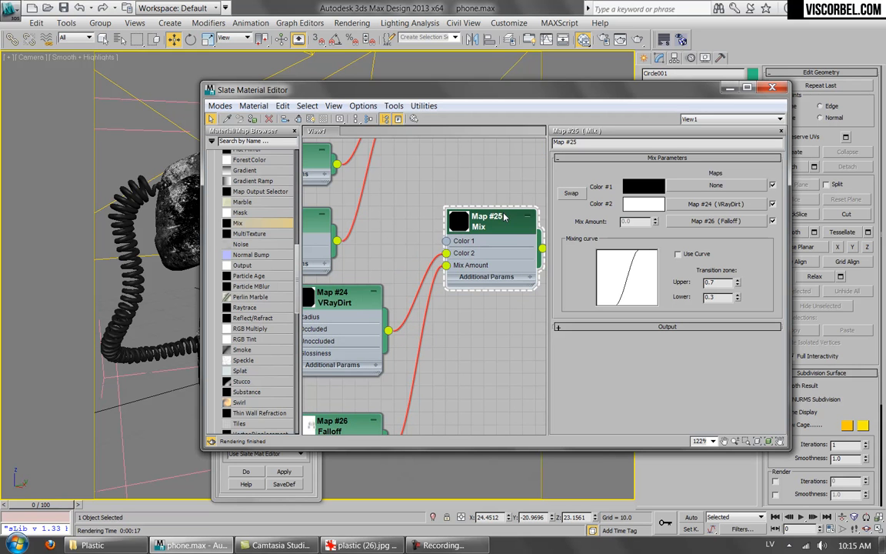
pyautogui.click(285, 471)
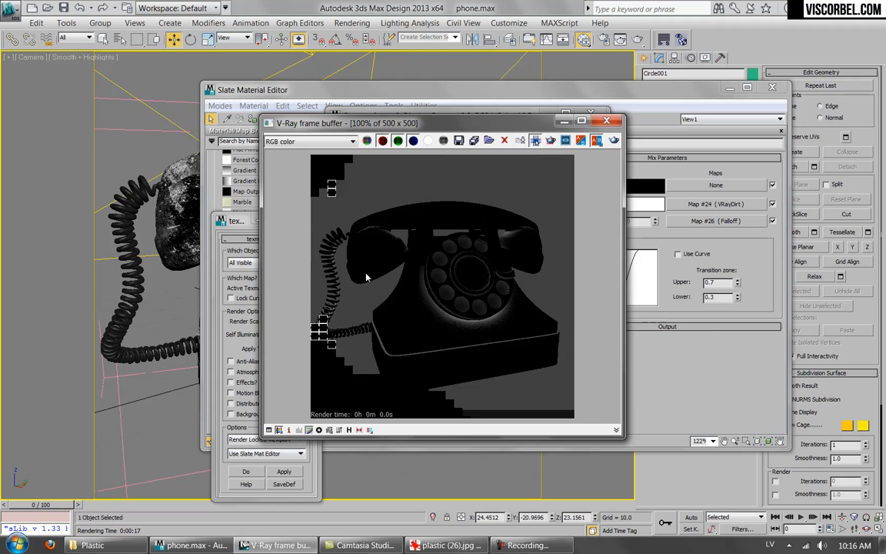
pyautogui.click(549, 113)
# Step: Render the camera view with the updated blend material and examine the phone's dial up close
pyautogui.scroll(-5, 468, 220)
pyautogui.moveTo(469, 219); pyautogui.dragTo(464, 340, button='middle')
pyautogui.click(450, 156)
pyautogui.click(638, 39)
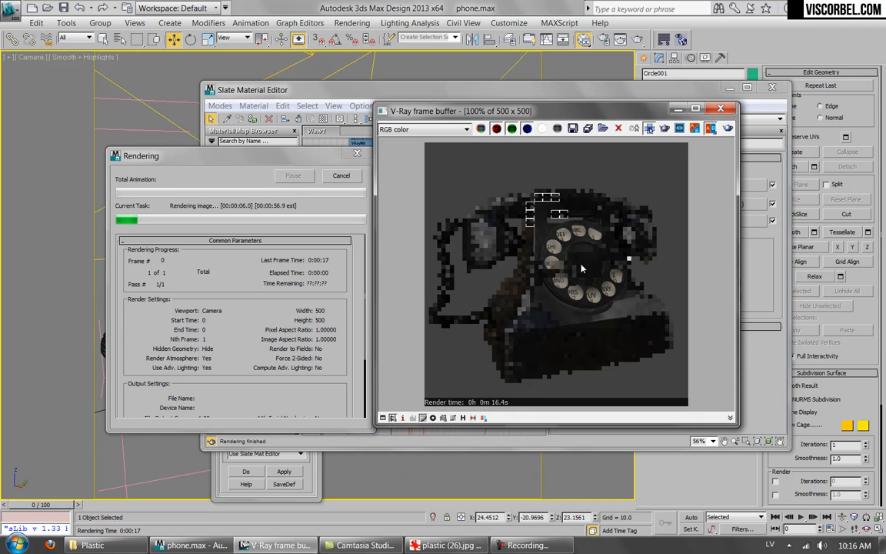
pyautogui.scroll(1, 577, 234)
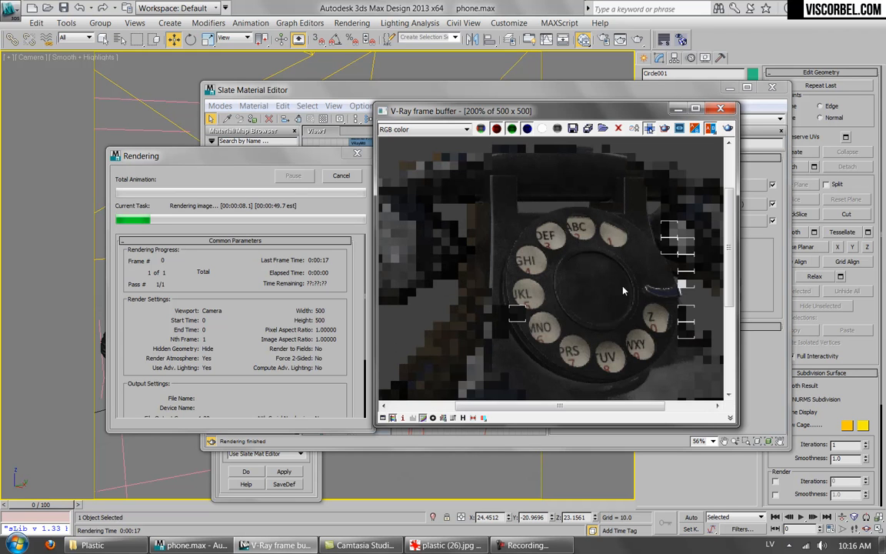
pyautogui.scroll(-1, 587, 244)
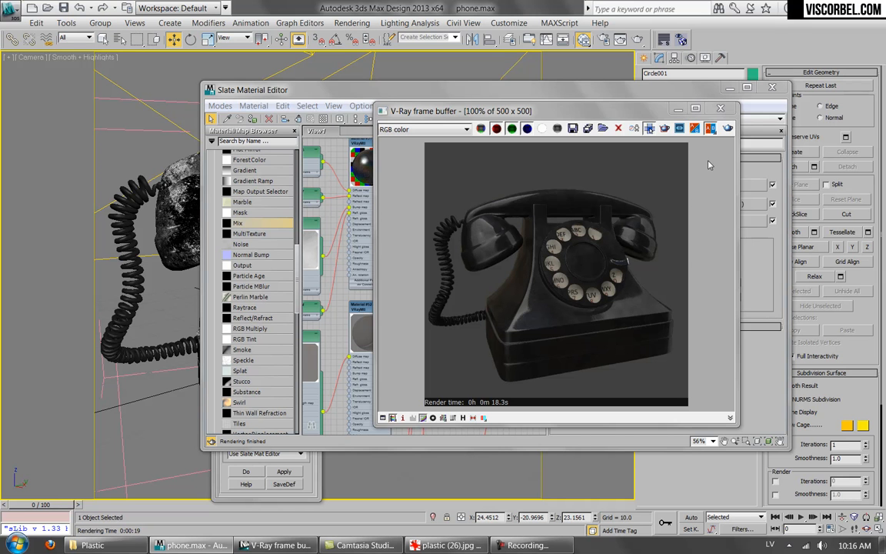
# Step: Compare the render with the reference photo plastic (26).jpg in IrfanView, examine the phone body up close, and close the frame buffer
pyautogui.click(447, 544)
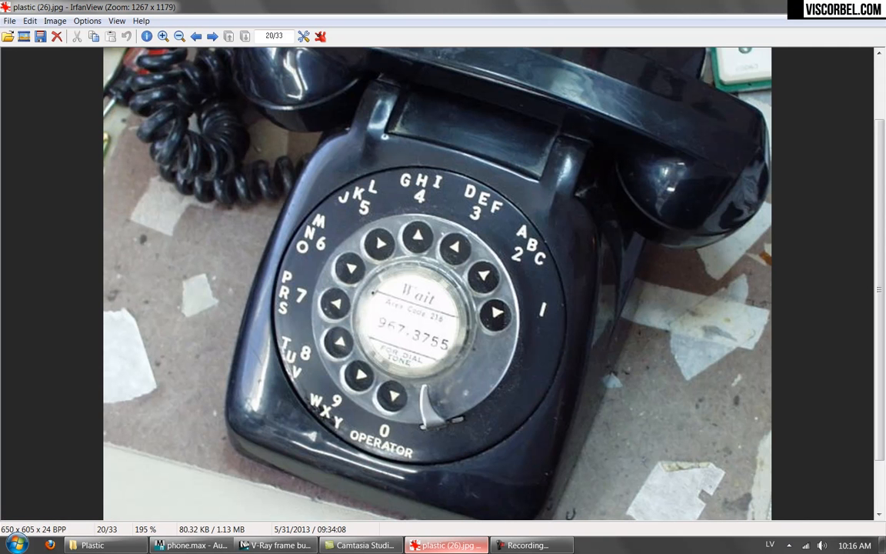
pyautogui.click(446, 545)
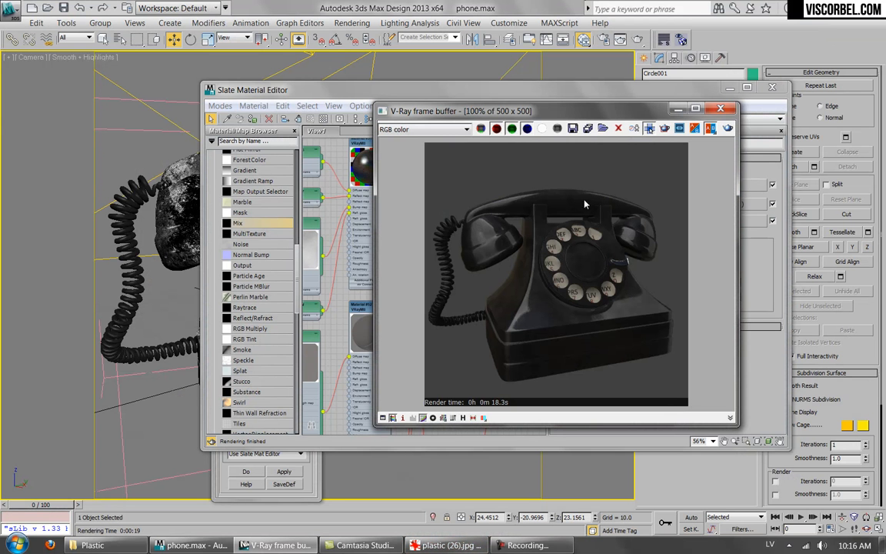
pyautogui.scroll(3, 542, 297)
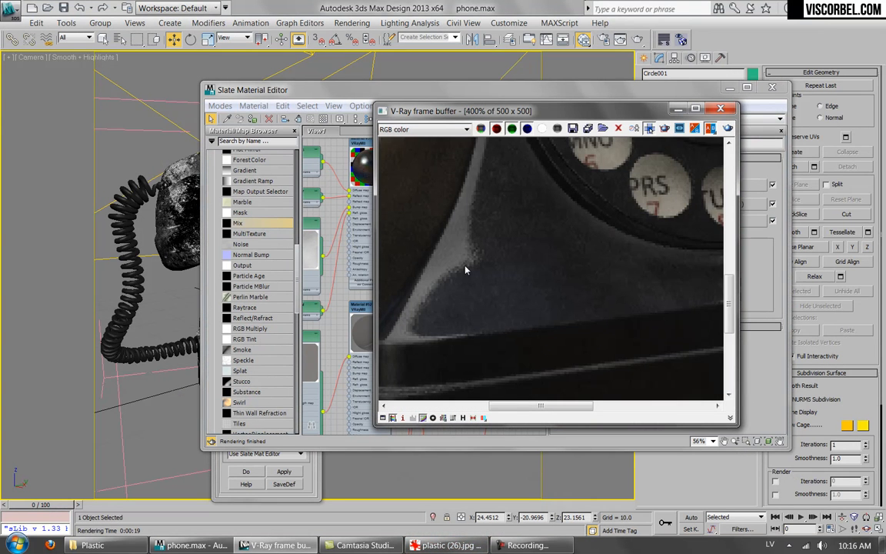
pyautogui.scroll(-3, 467, 269)
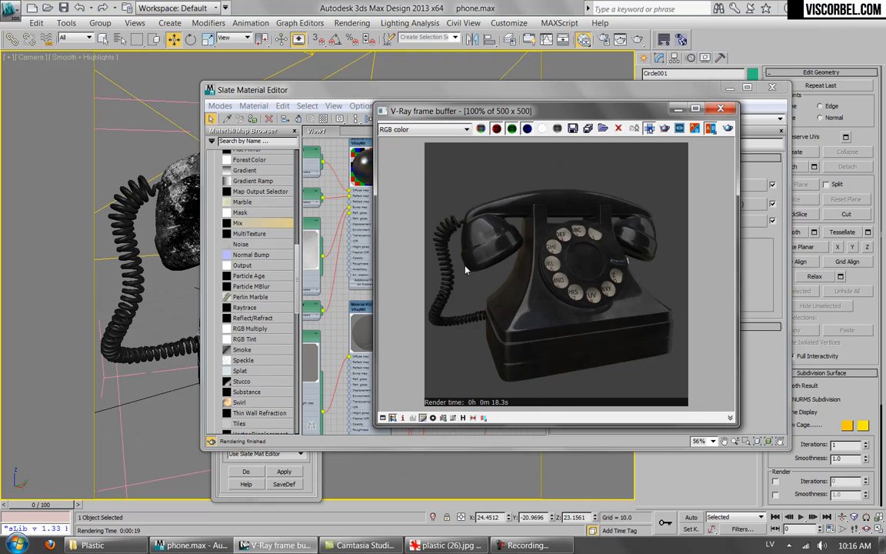
pyautogui.click(720, 110)
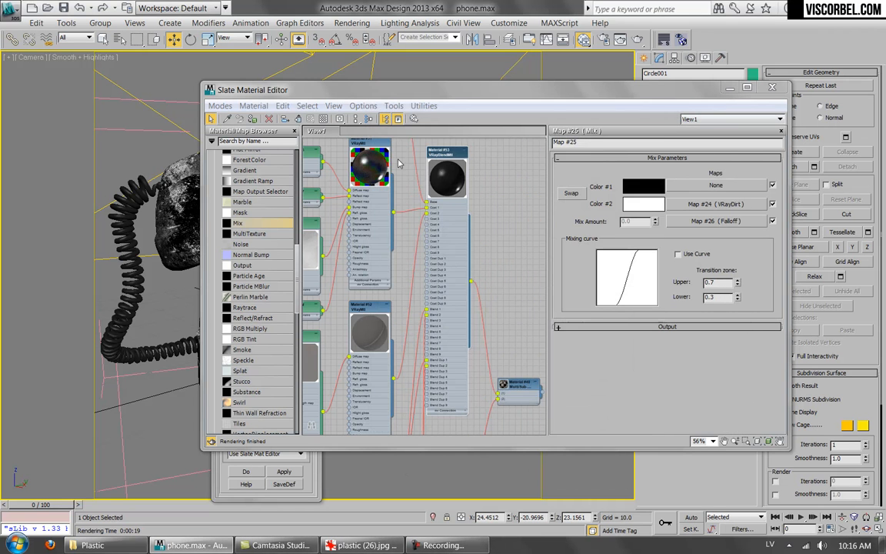
# Step: Darken Color #1 of the Old_plastic material's reflection Noise map, set its size to 30, and test-render the phone
pyautogui.moveTo(406, 230); pyautogui.dragTo(452, 229, button='middle')
pyautogui.doubleClick(442, 227)
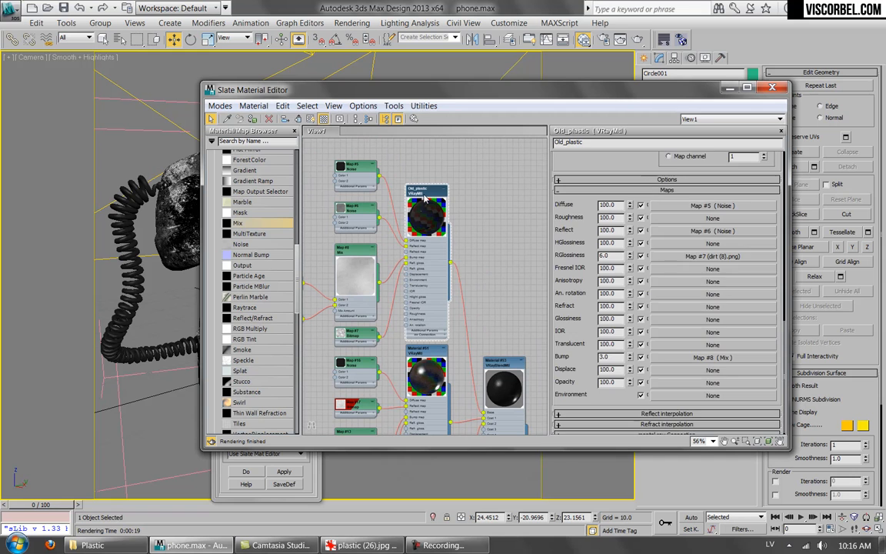
pyautogui.scroll(10, 569, 232)
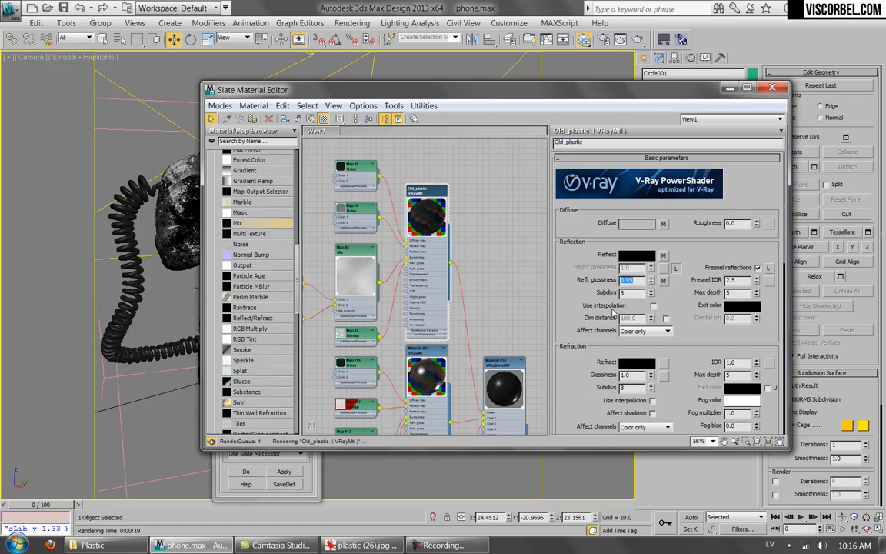
pyautogui.click(663, 255)
pyautogui.click(643, 346)
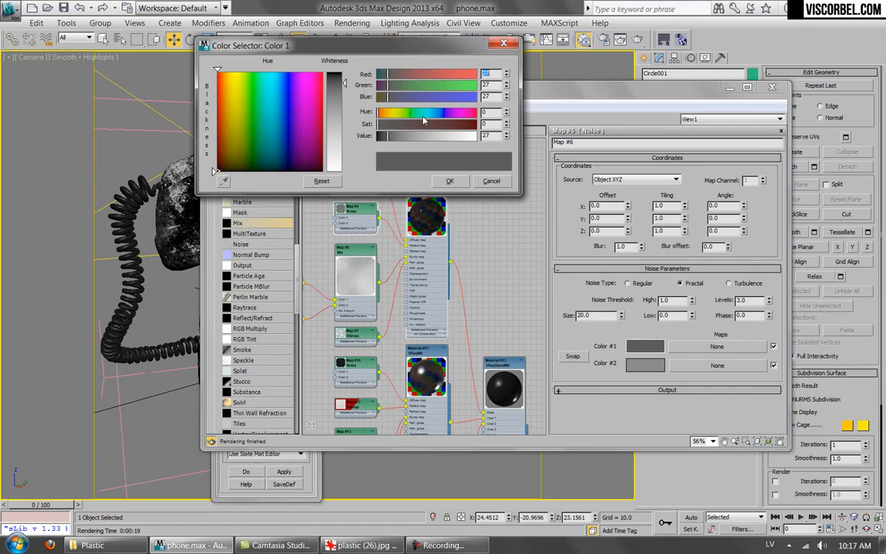
pyautogui.click(595, 315)
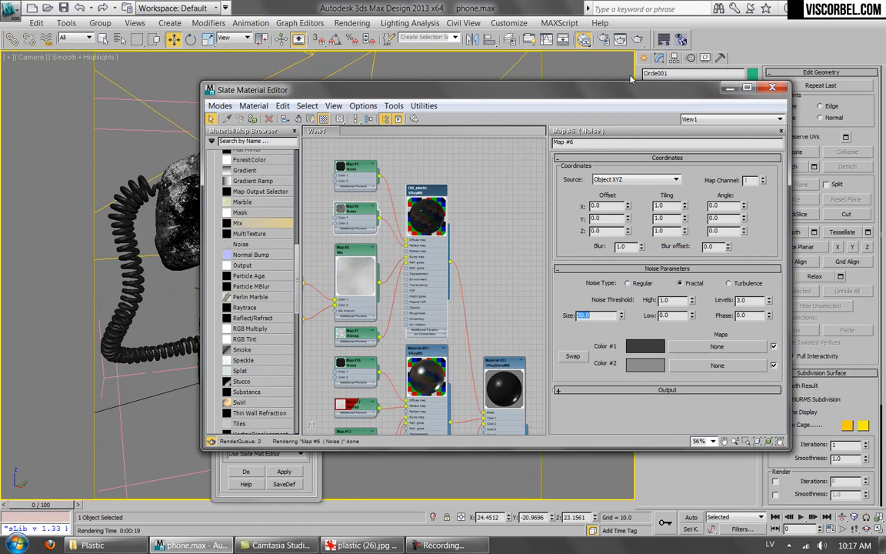
pyautogui.click(635, 43)
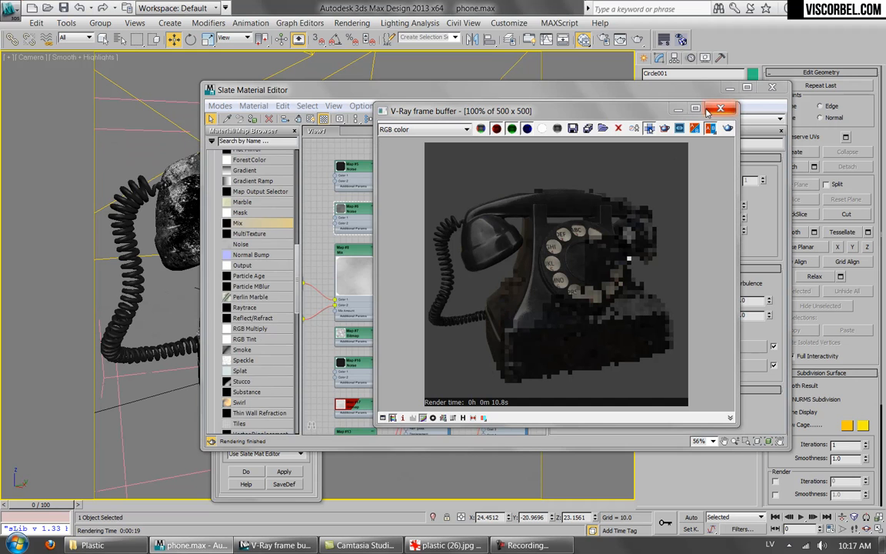
pyautogui.click(715, 109)
# Step: Copy the VRayDirt map from the Mix map's Color #2 slot, paste it into that VRayDirt's unoccluded color slot, and start a render
pyautogui.moveTo(407, 168); pyautogui.dragTo(403, 143, button='middle')
pyautogui.moveTo(423, 336); pyautogui.dragTo(442, 227, button='middle')
pyautogui.moveTo(437, 302); pyautogui.dragTo(446, 207, button='middle')
pyautogui.moveTo(435, 259); pyautogui.dragTo(433, 291, button='middle')
pyautogui.scroll(1, 433, 291)
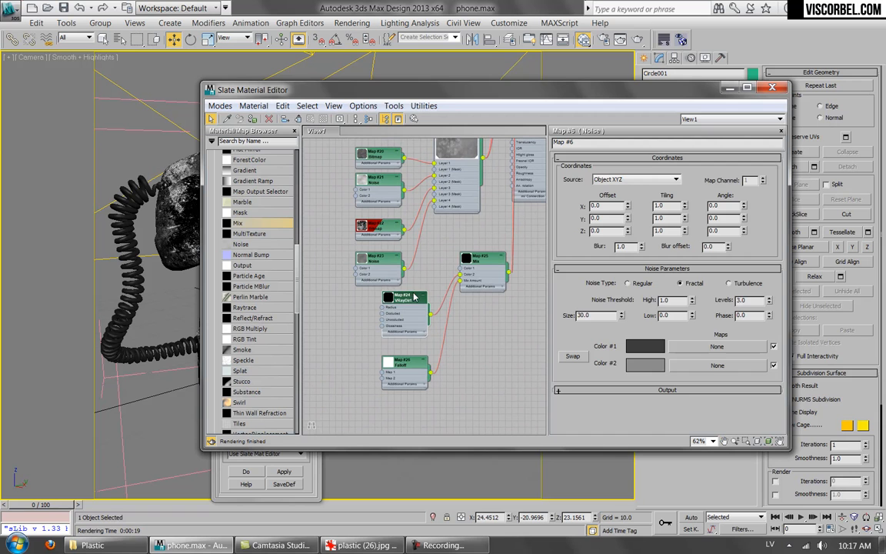
pyautogui.doubleClick(487, 264)
pyautogui.rightClick(717, 207)
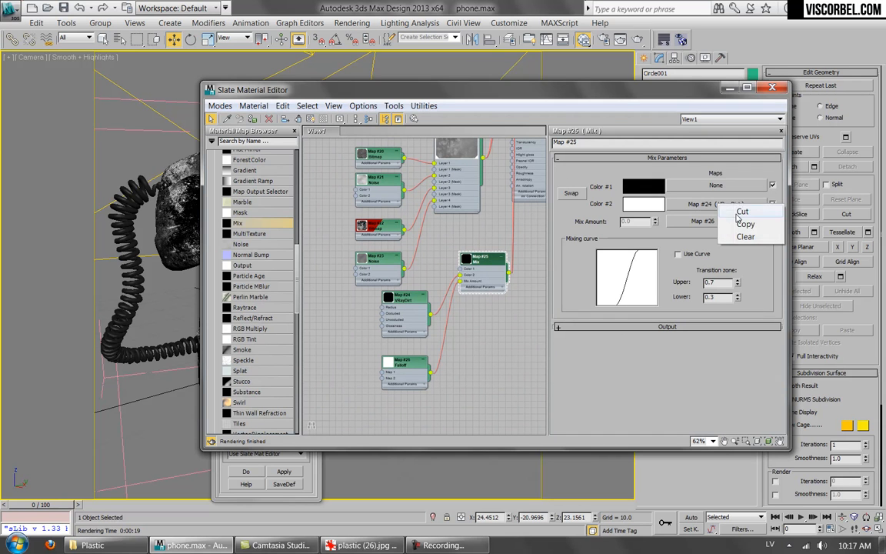
pyautogui.click(717, 205)
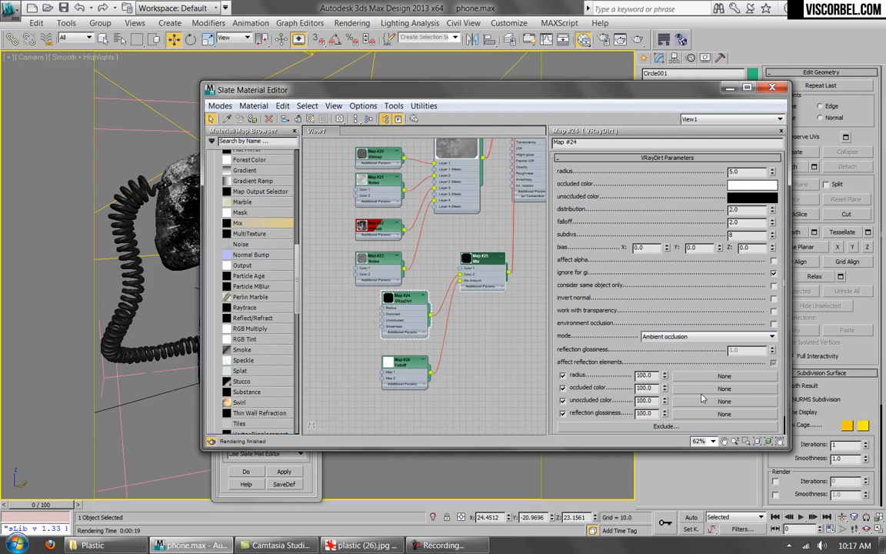
pyautogui.rightClick(703, 401)
pyautogui.click(719, 406)
pyautogui.click(584, 39)
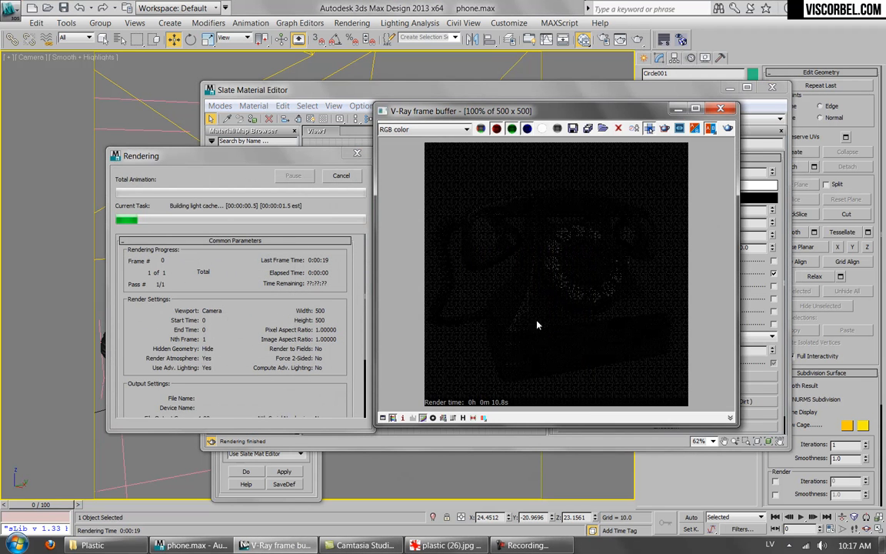